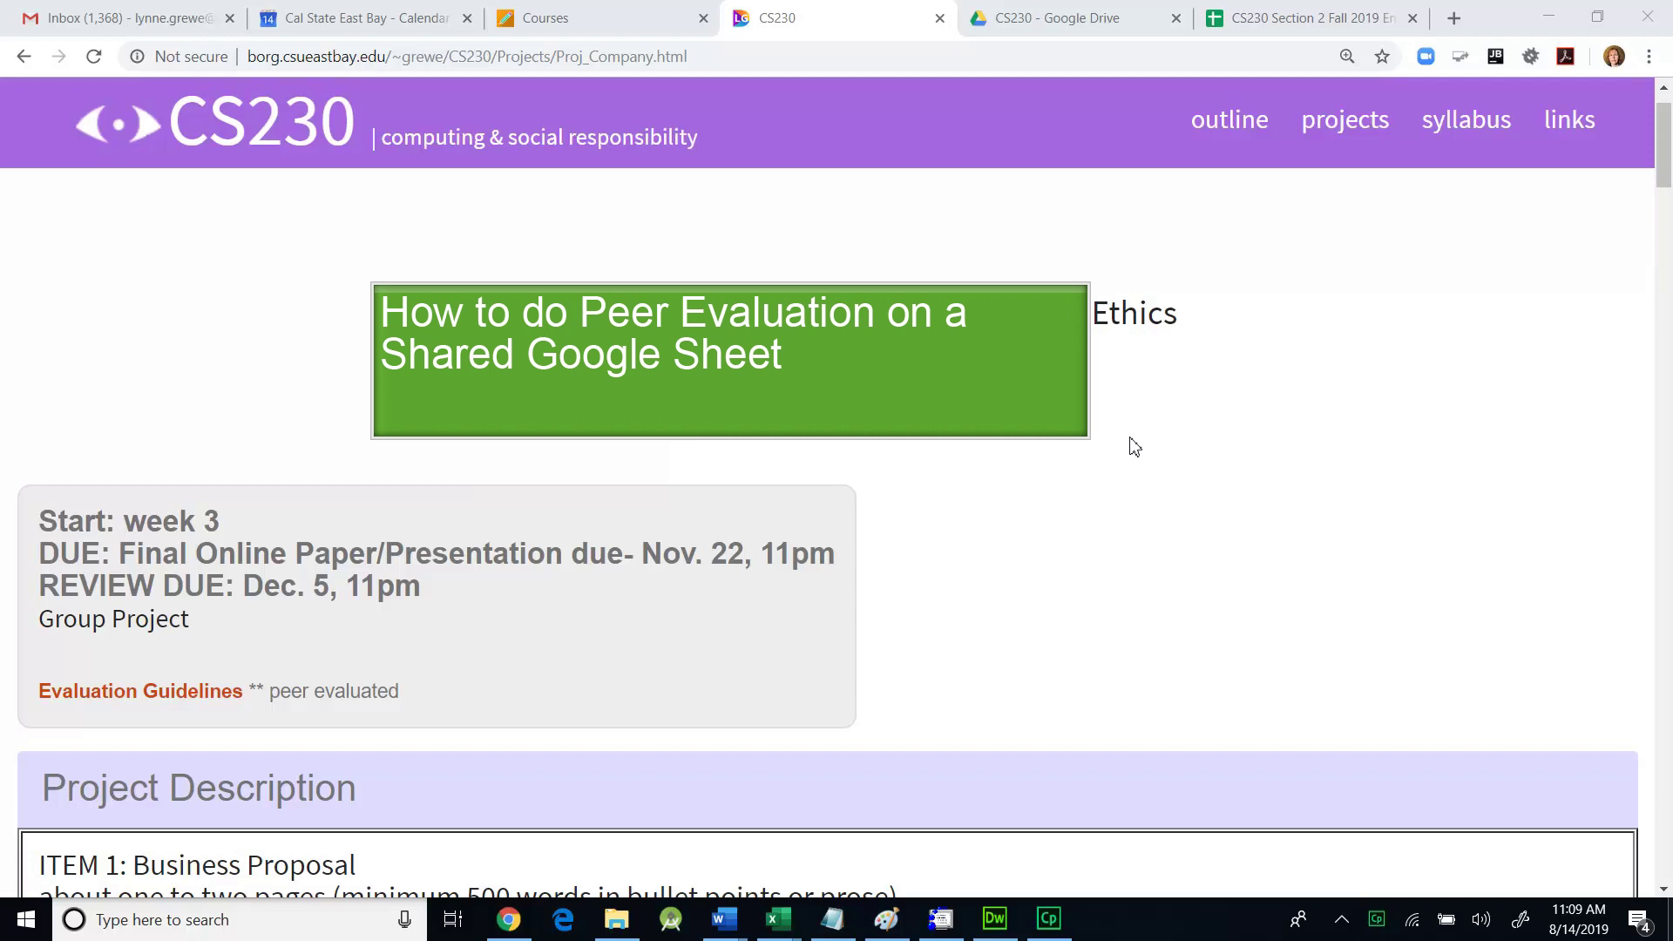
Highlight 'peer evaluated', Item 1's heading, length rule and Company Name, and the Cultural Policies heading.
left_click_drag(402, 694, 274, 703)
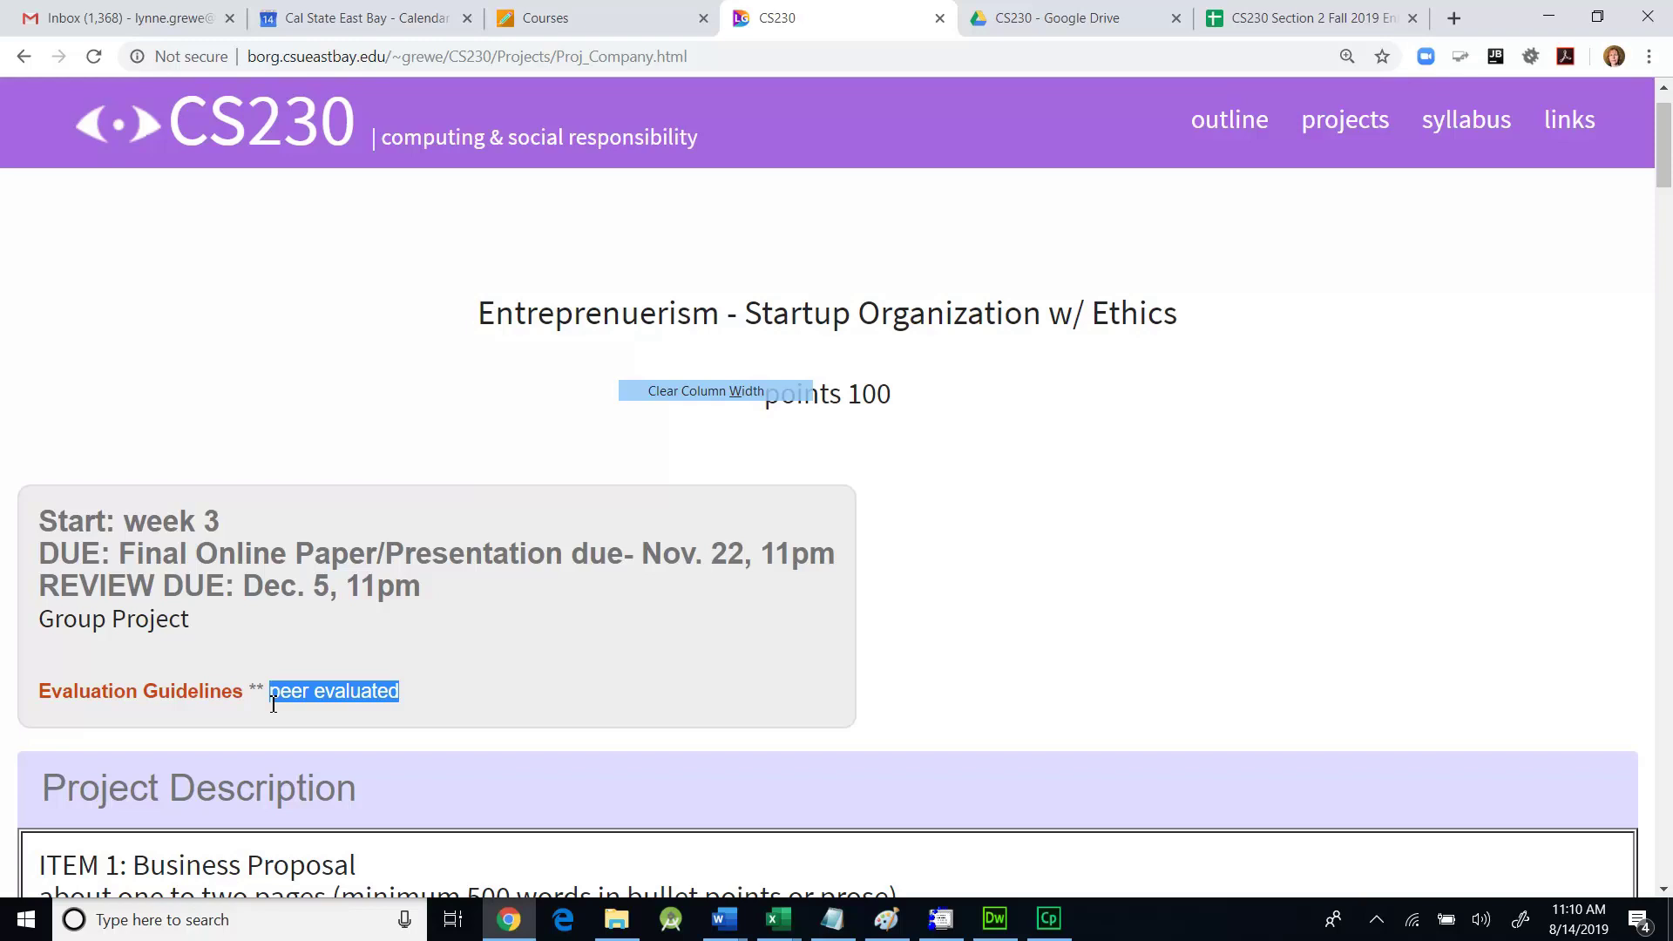
scroll(273, 704, "down", 2)
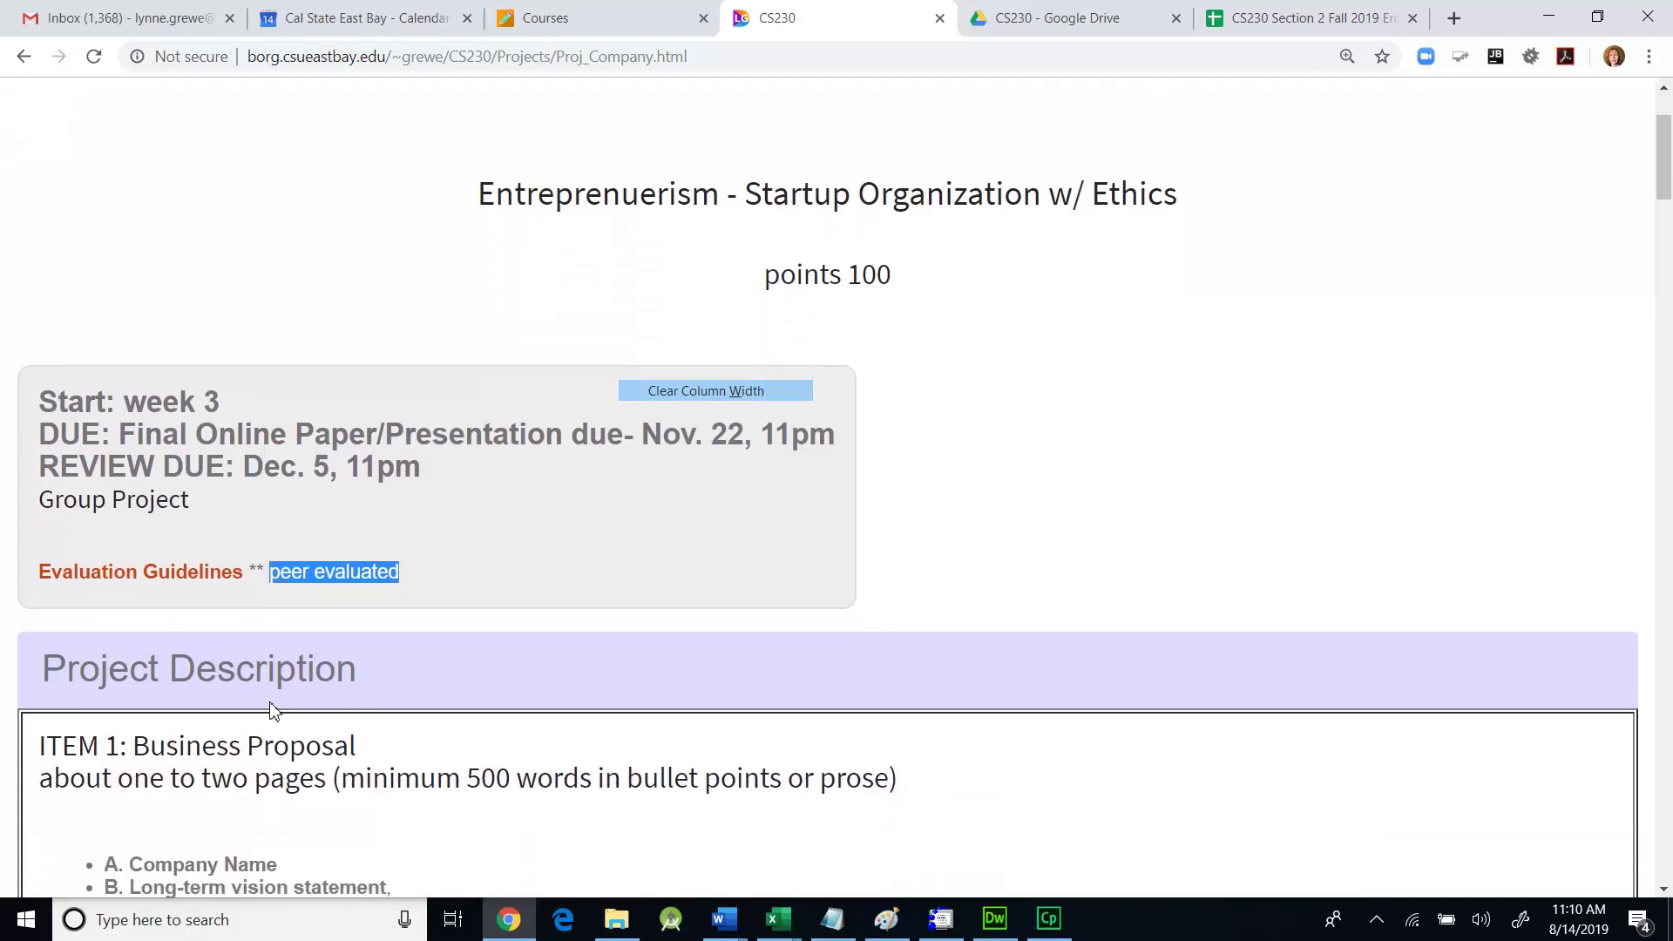
left_click(38, 671)
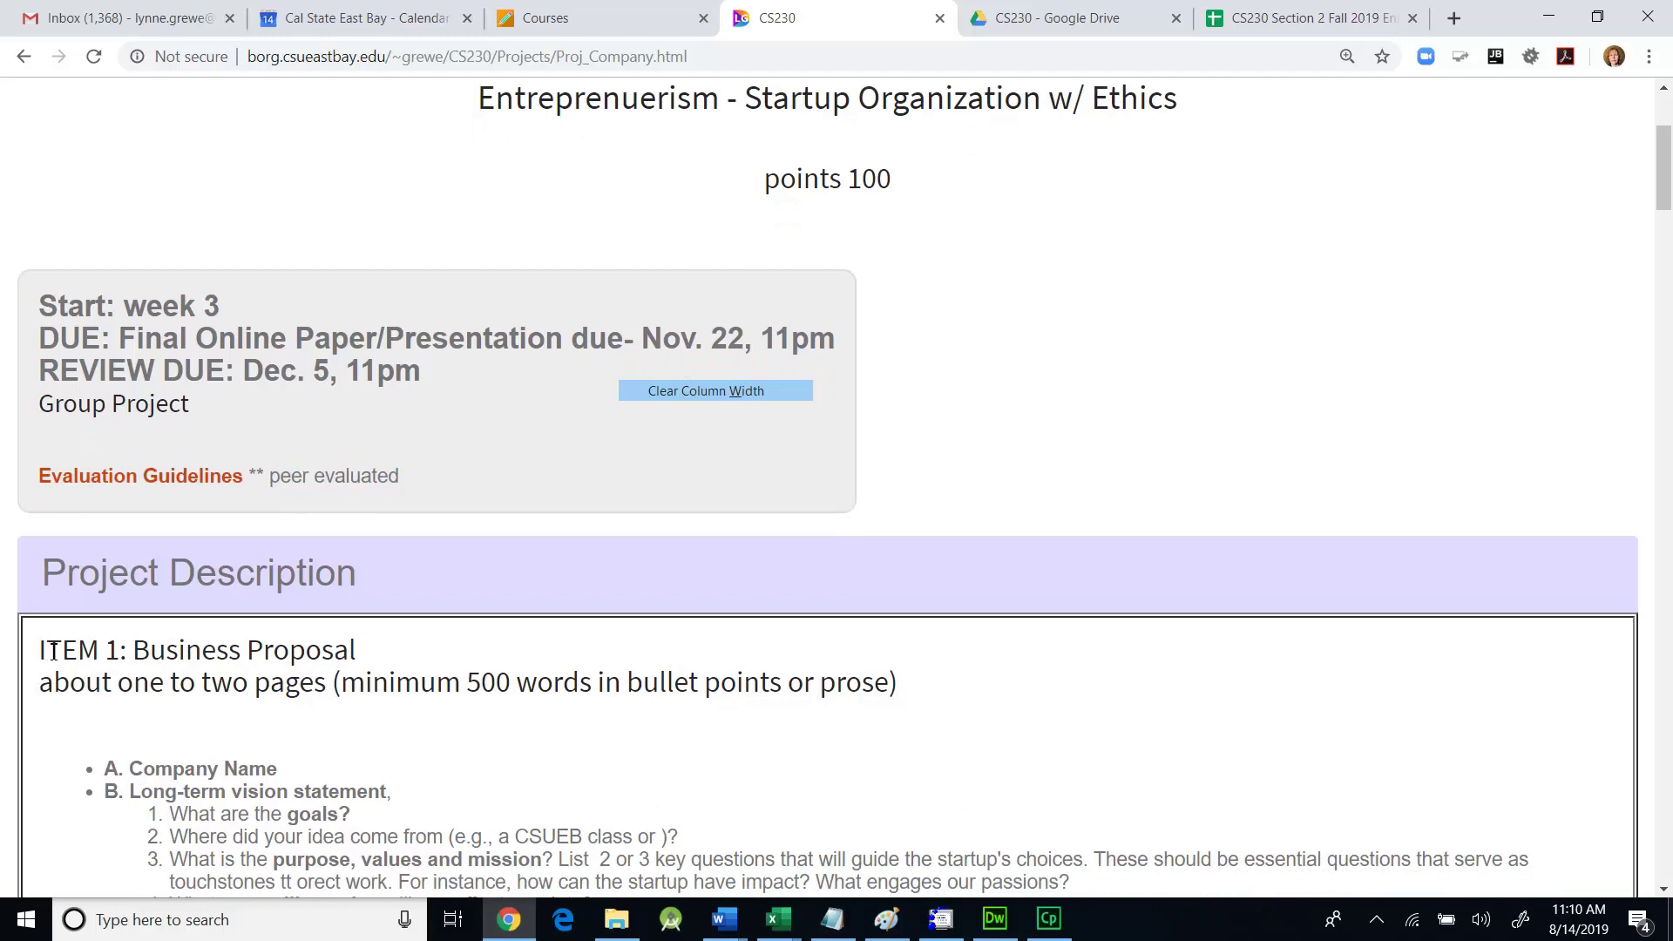
left_click_drag(46, 649, 129, 645)
scroll(375, 719, "down", 2)
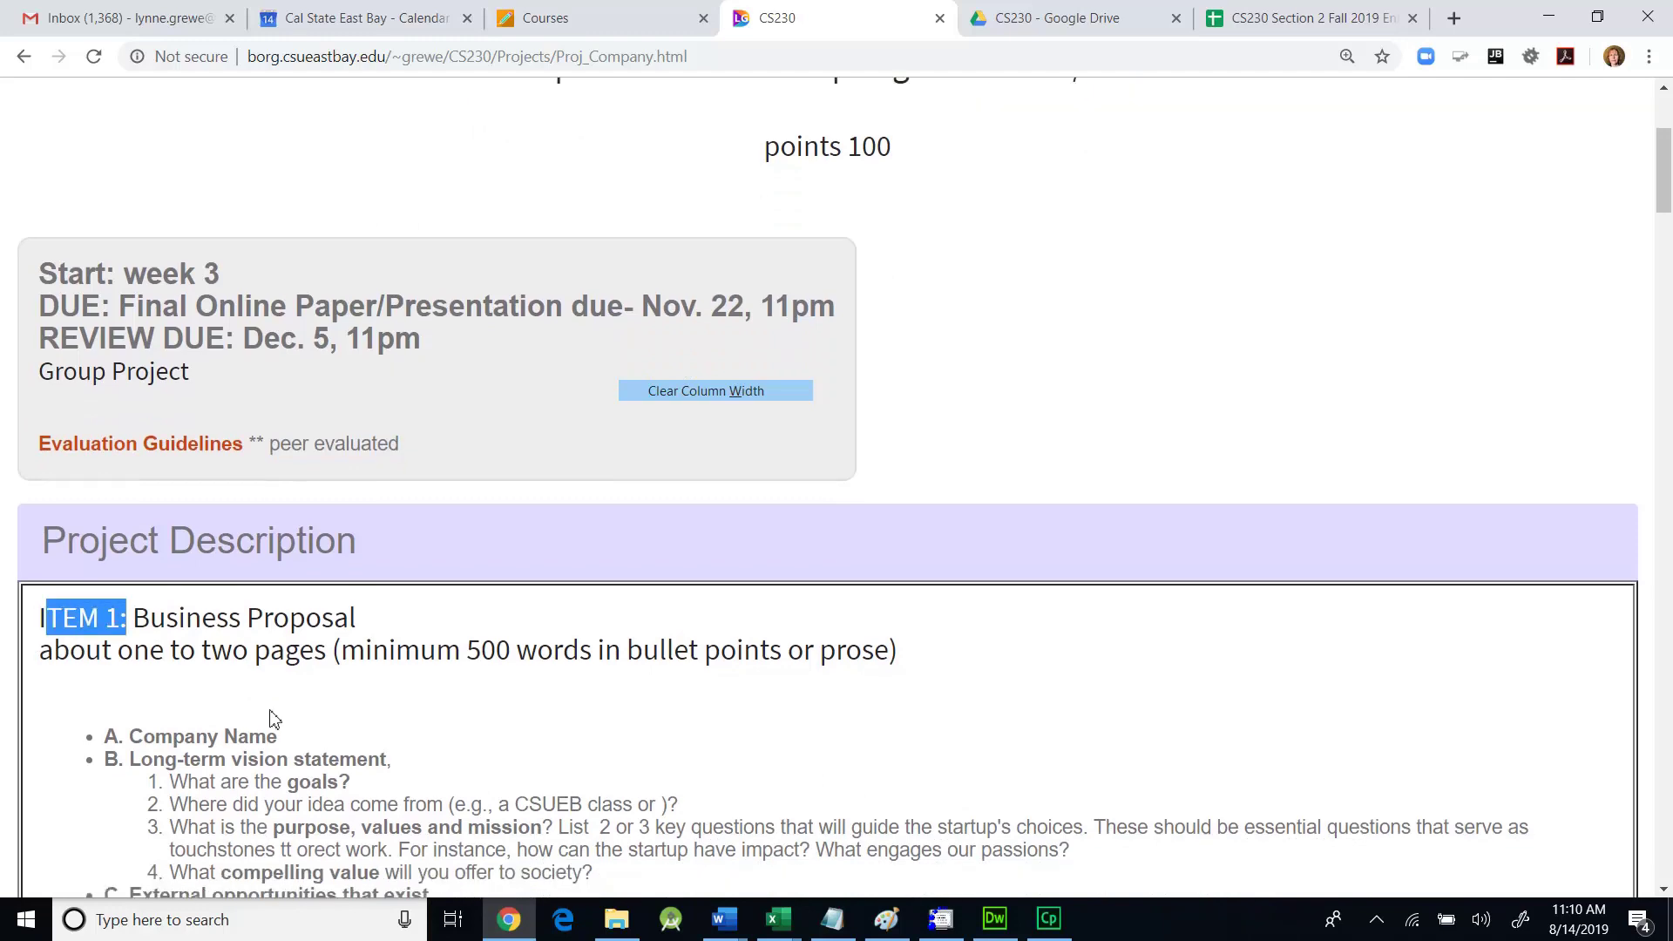
left_click_drag(179, 541, 273, 631)
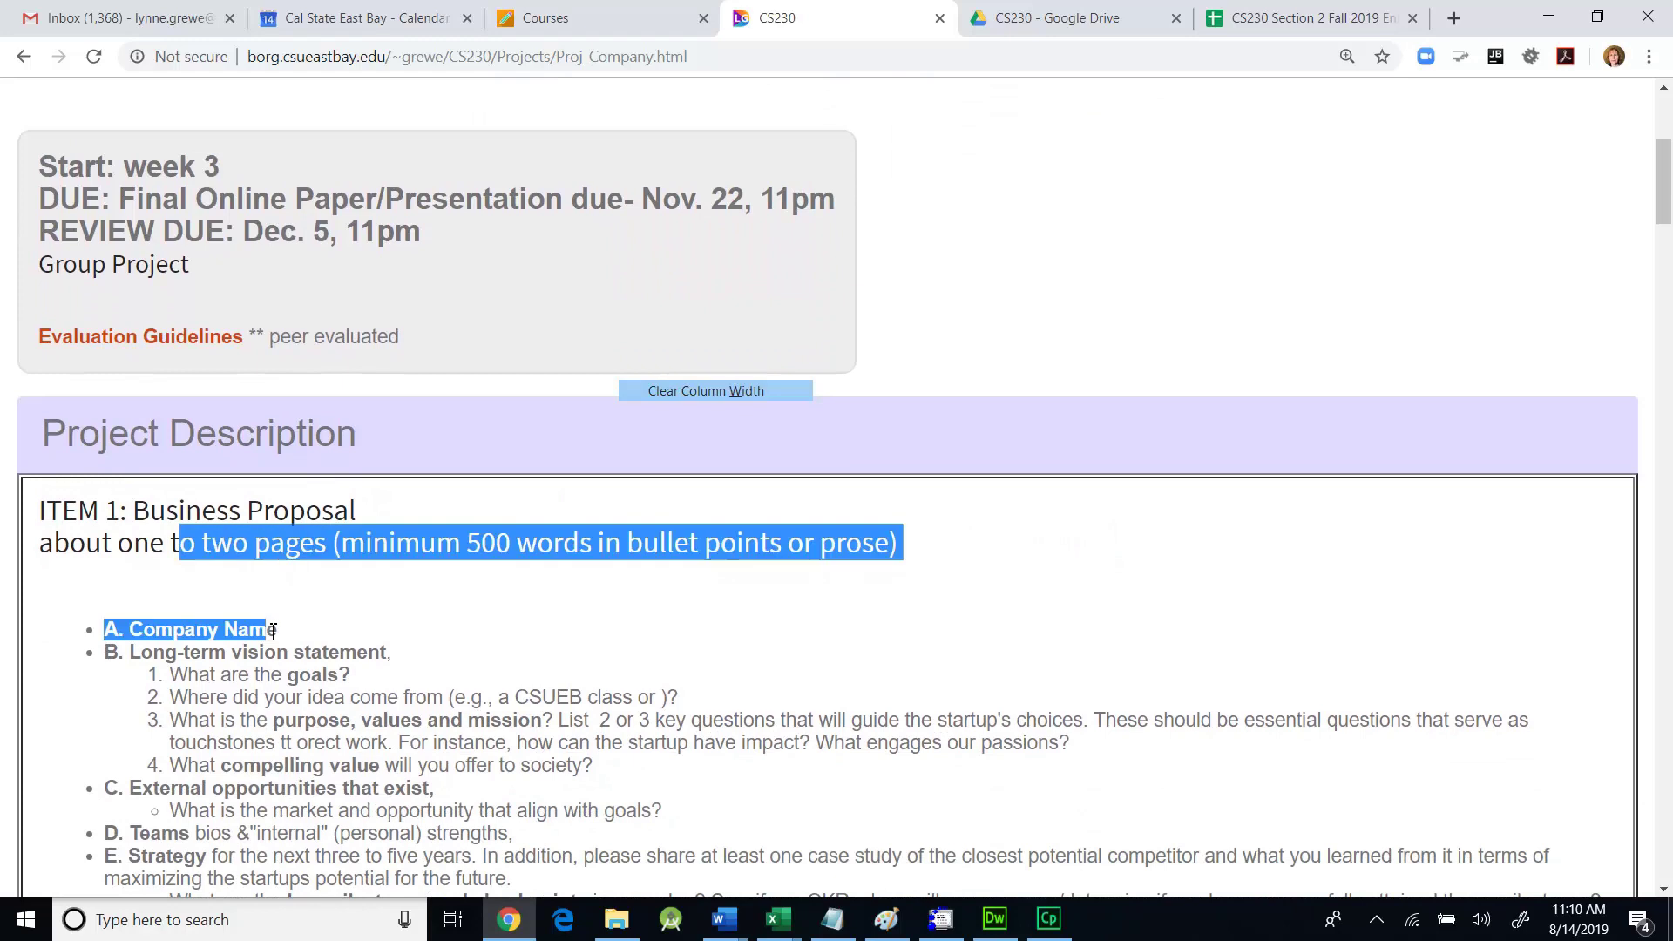
scroll(273, 631, "down", 6)
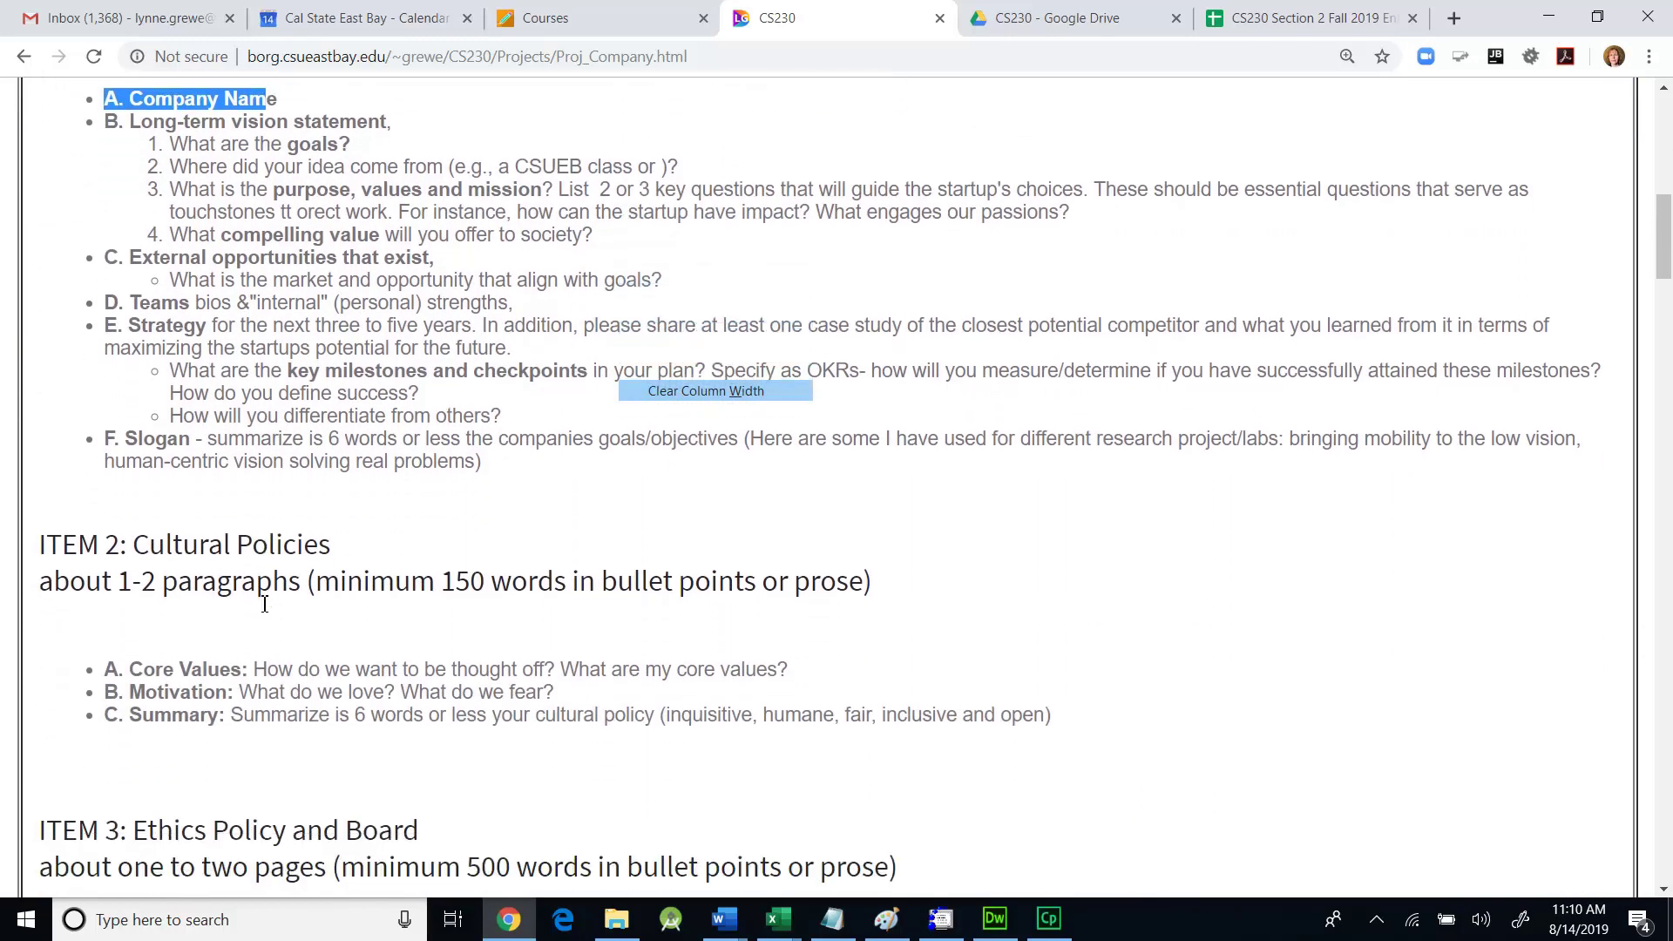
left_click_drag(152, 547, 317, 558)
Highlight the Ethics Policy and Board, Experimentation, and PDF & Presentation headings plus the YouTube requirement.
scroll(332, 714, "down", 3)
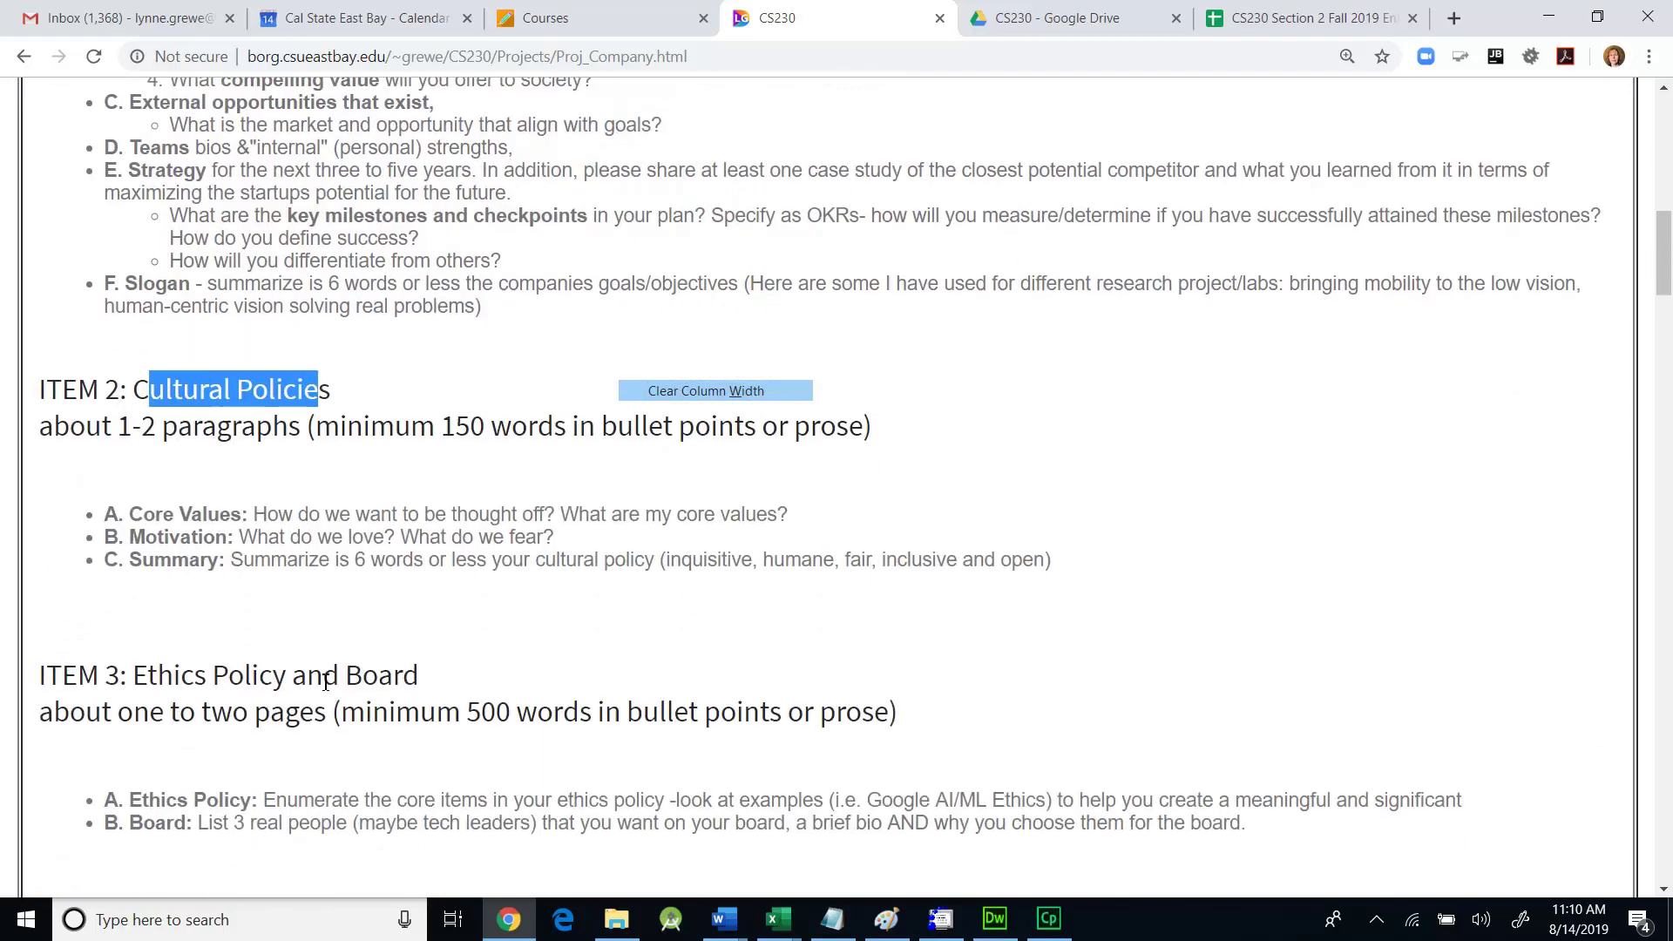
scroll(323, 689, "down", 1)
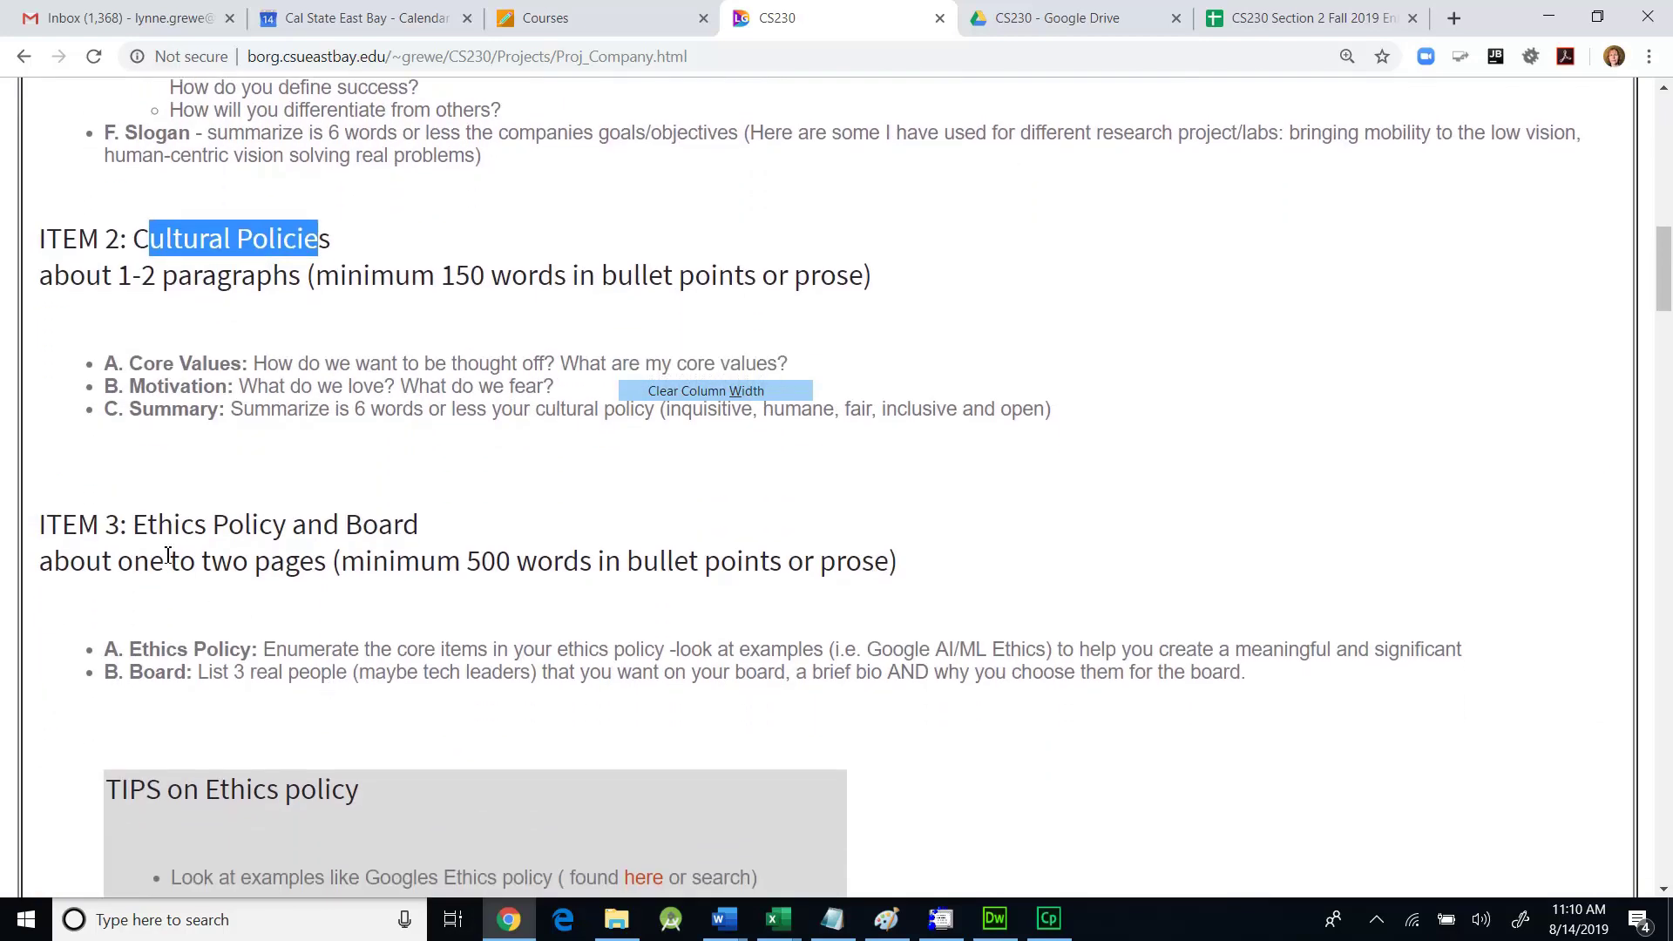
left_click_drag(139, 525, 337, 533)
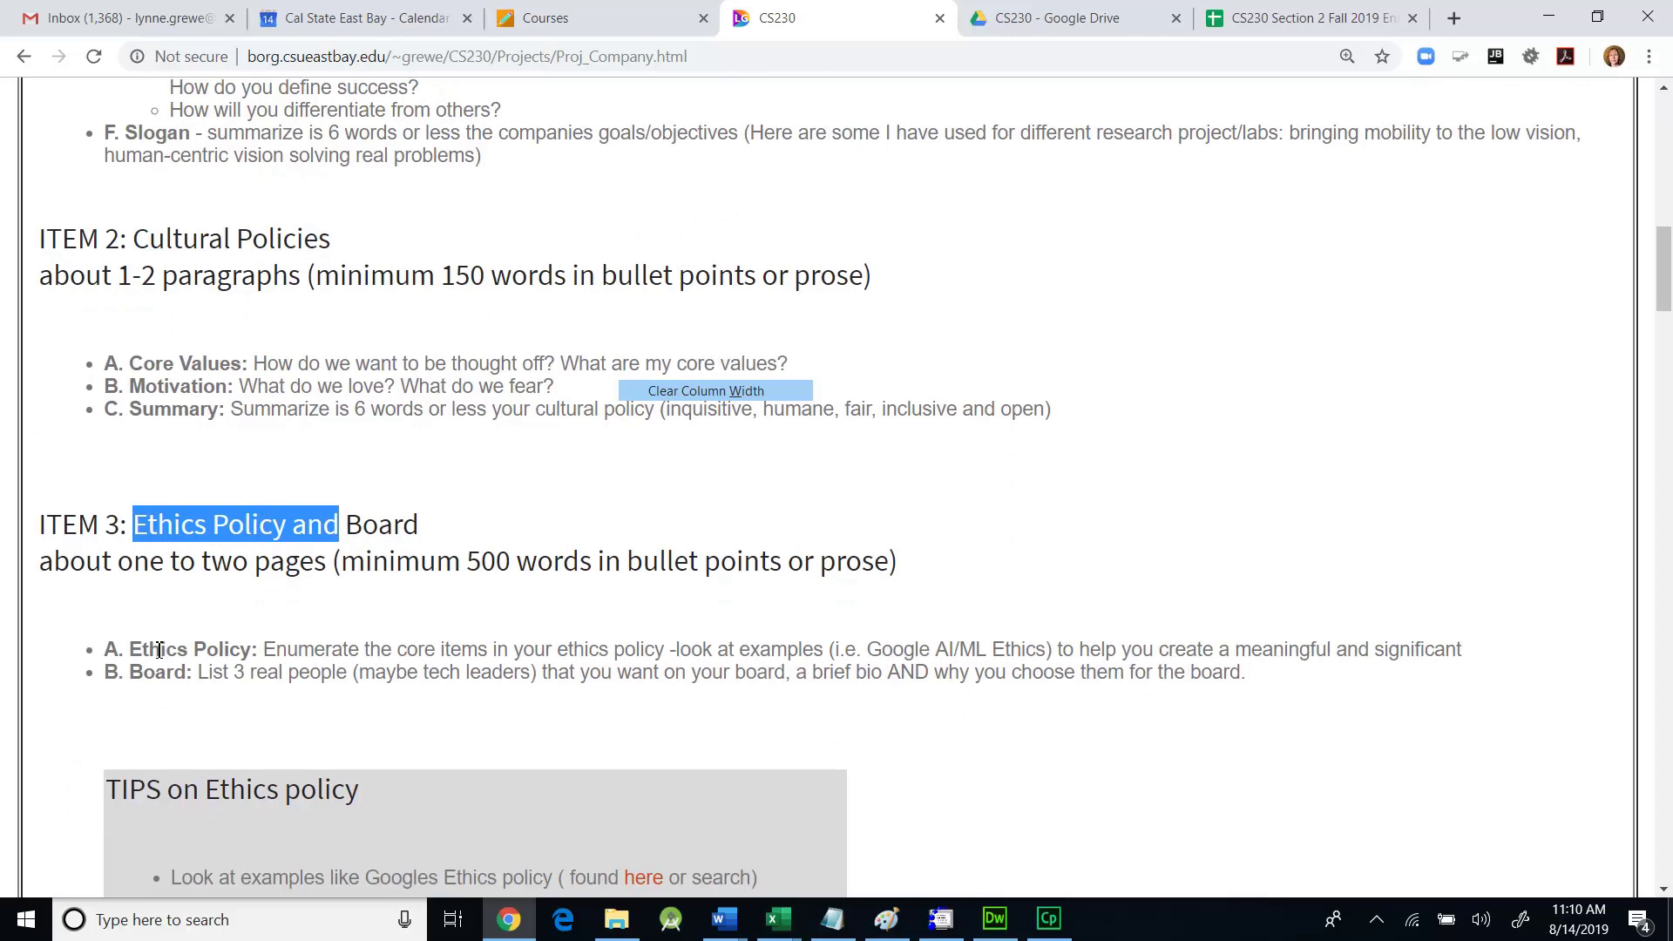
scroll(251, 680, "down", 10)
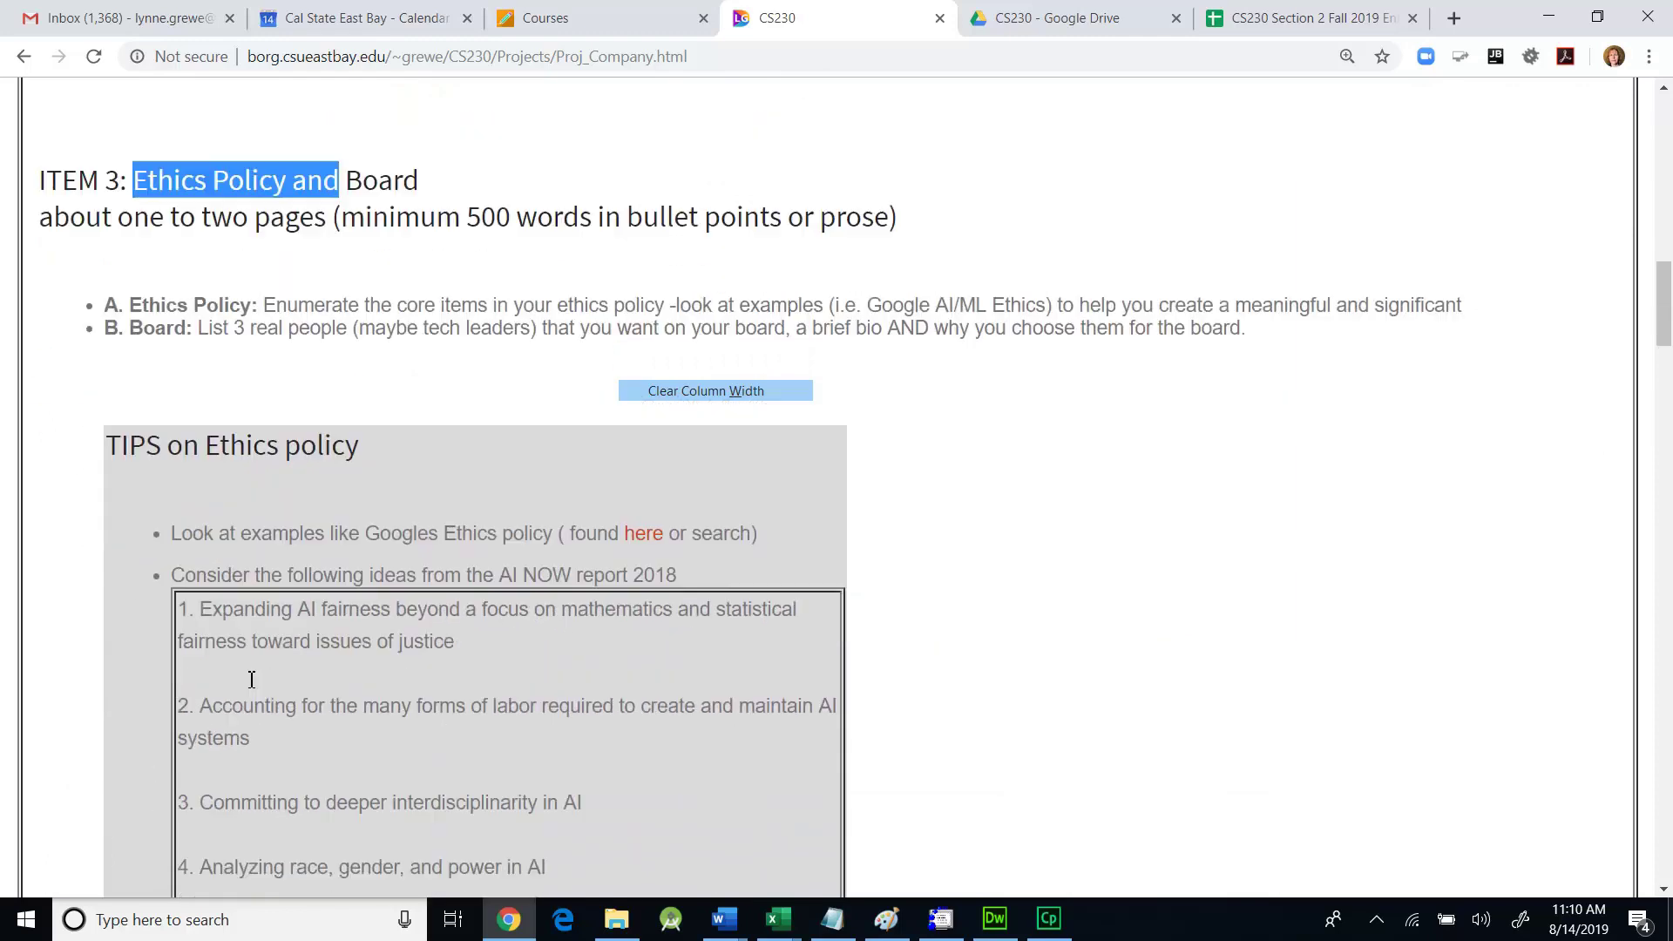
scroll(251, 688, "down", 2)
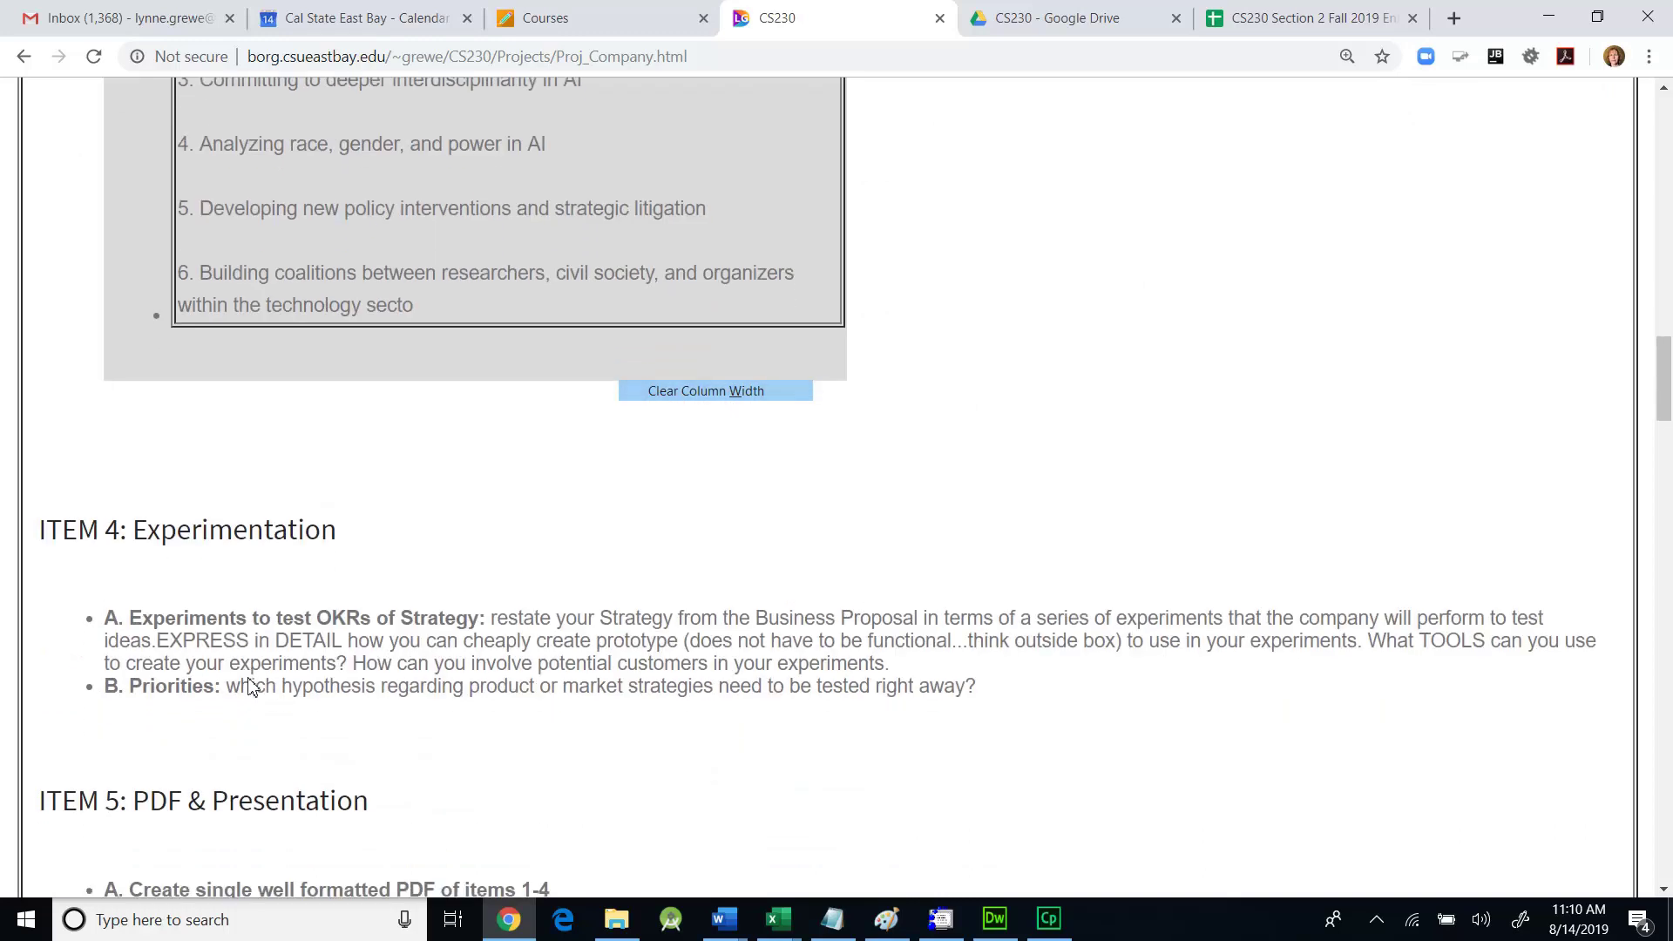
left_click_drag(141, 486, 320, 492)
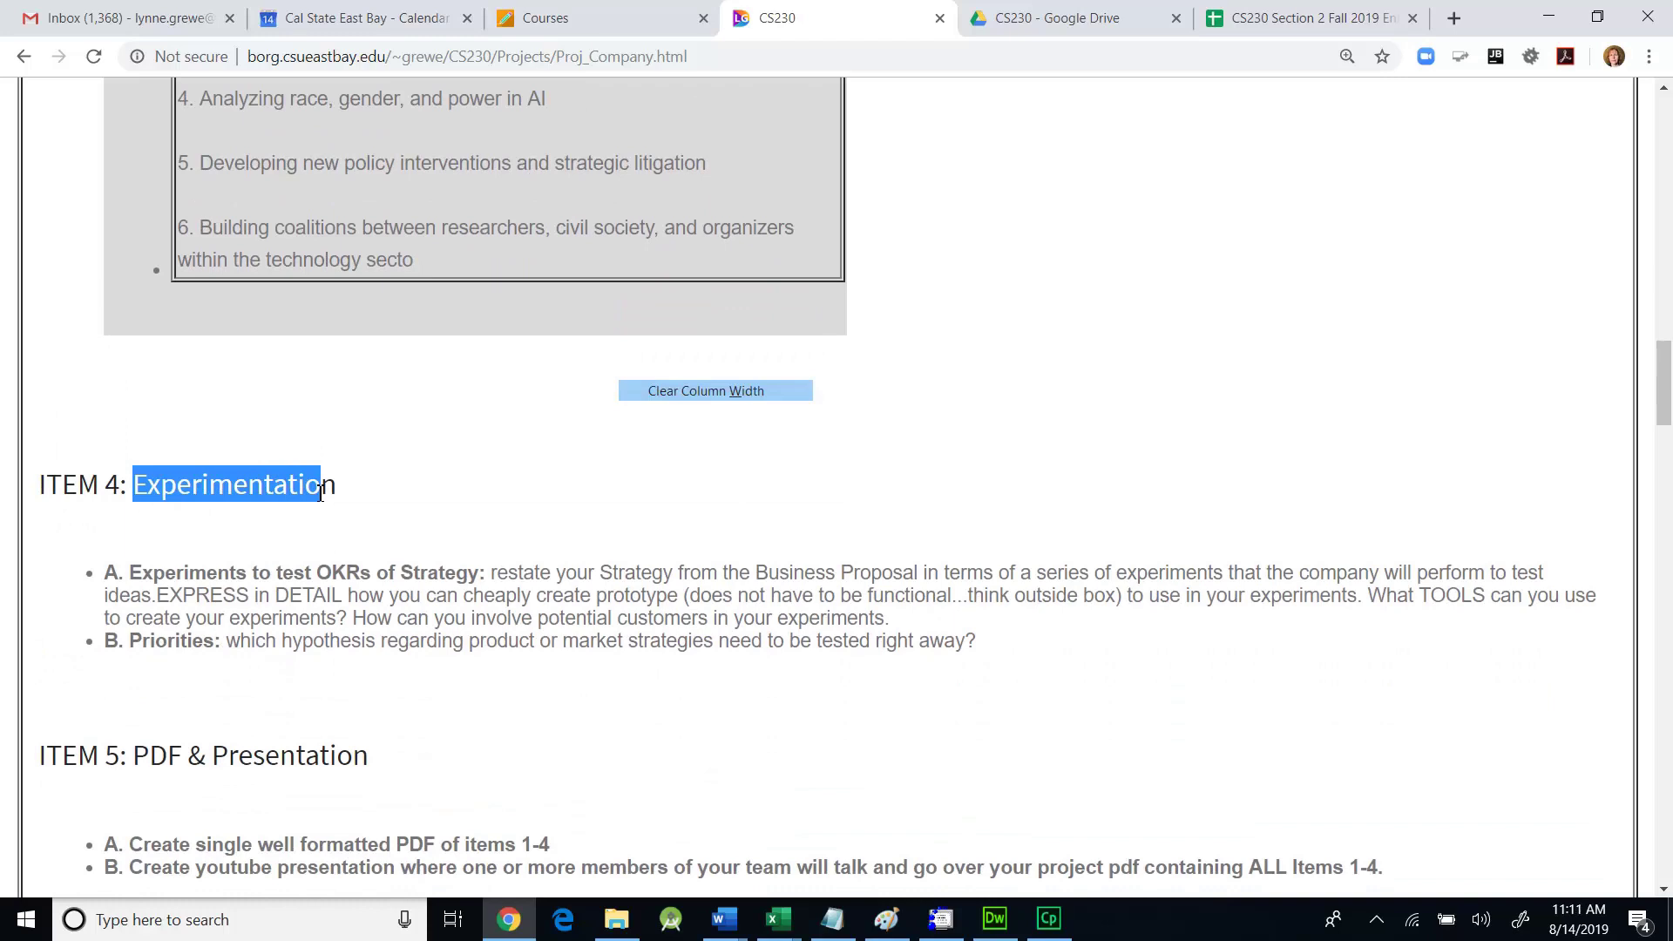
scroll(321, 492, "down", 3)
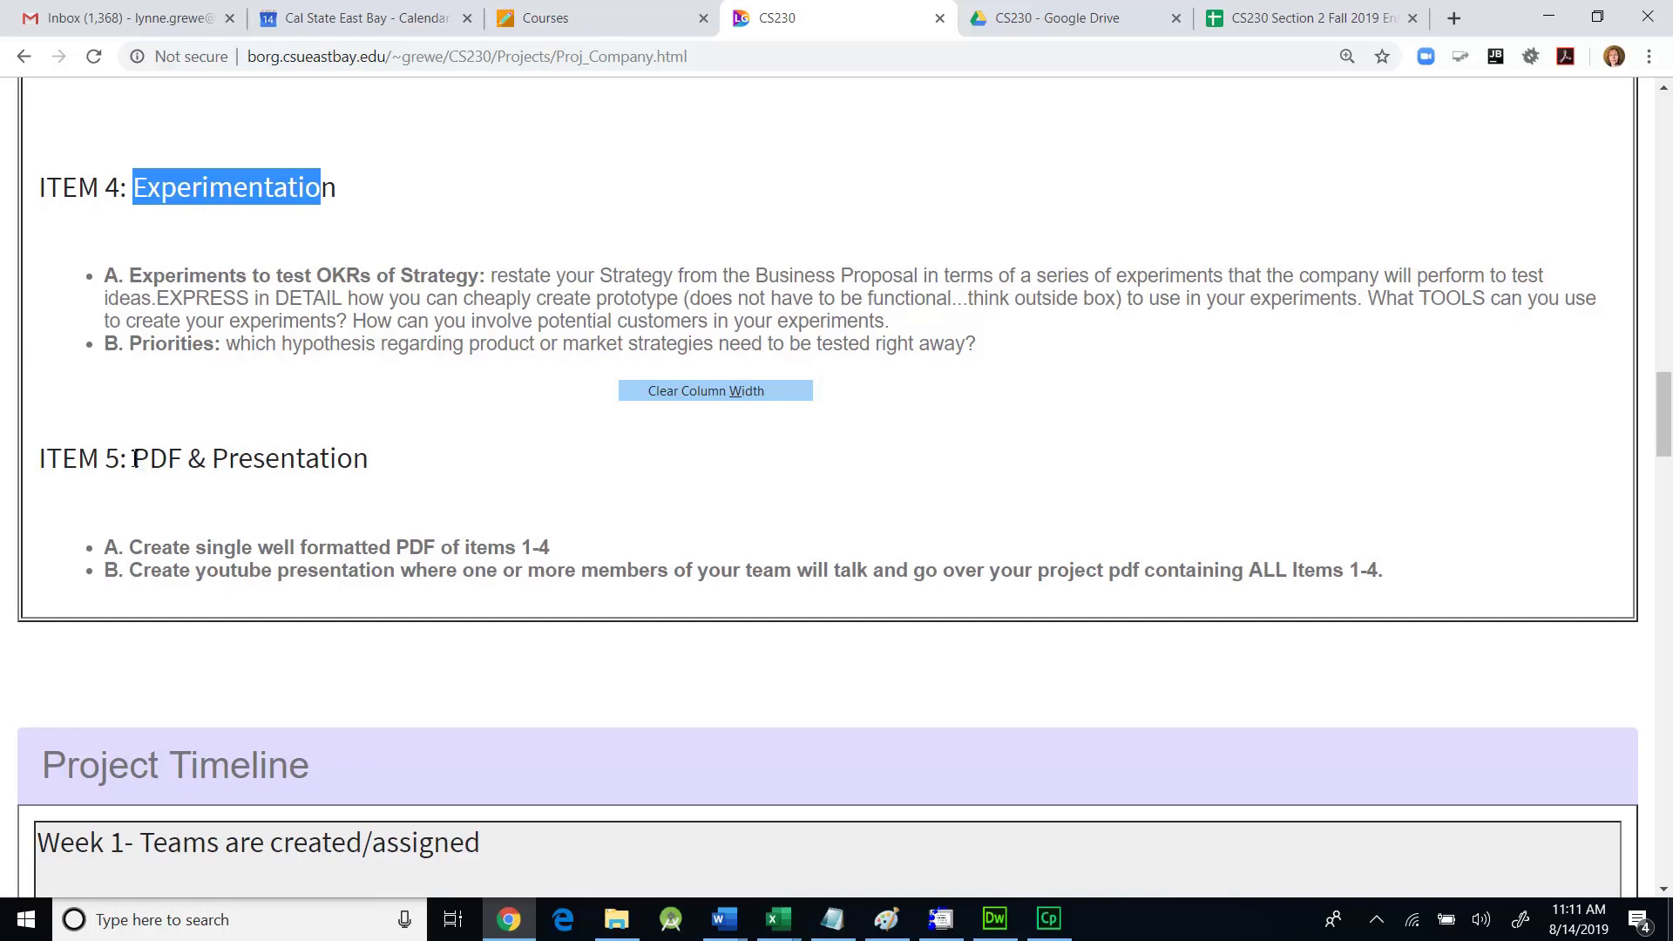
left_click_drag(134, 460, 355, 494)
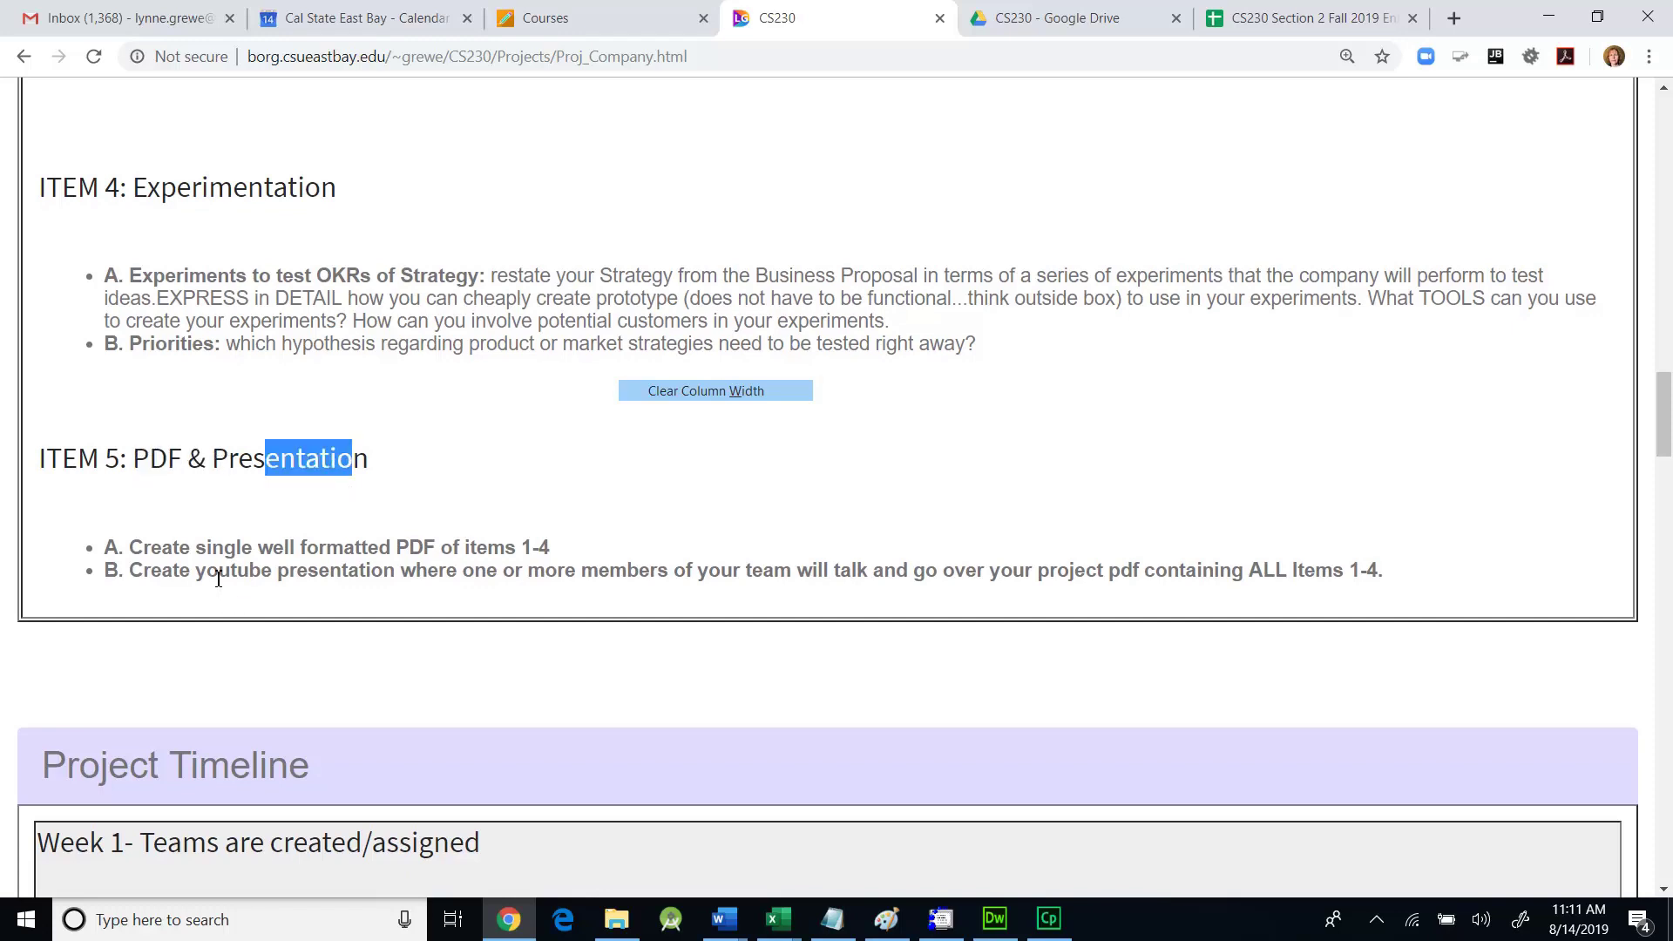
left_click_drag(217, 579, 250, 590)
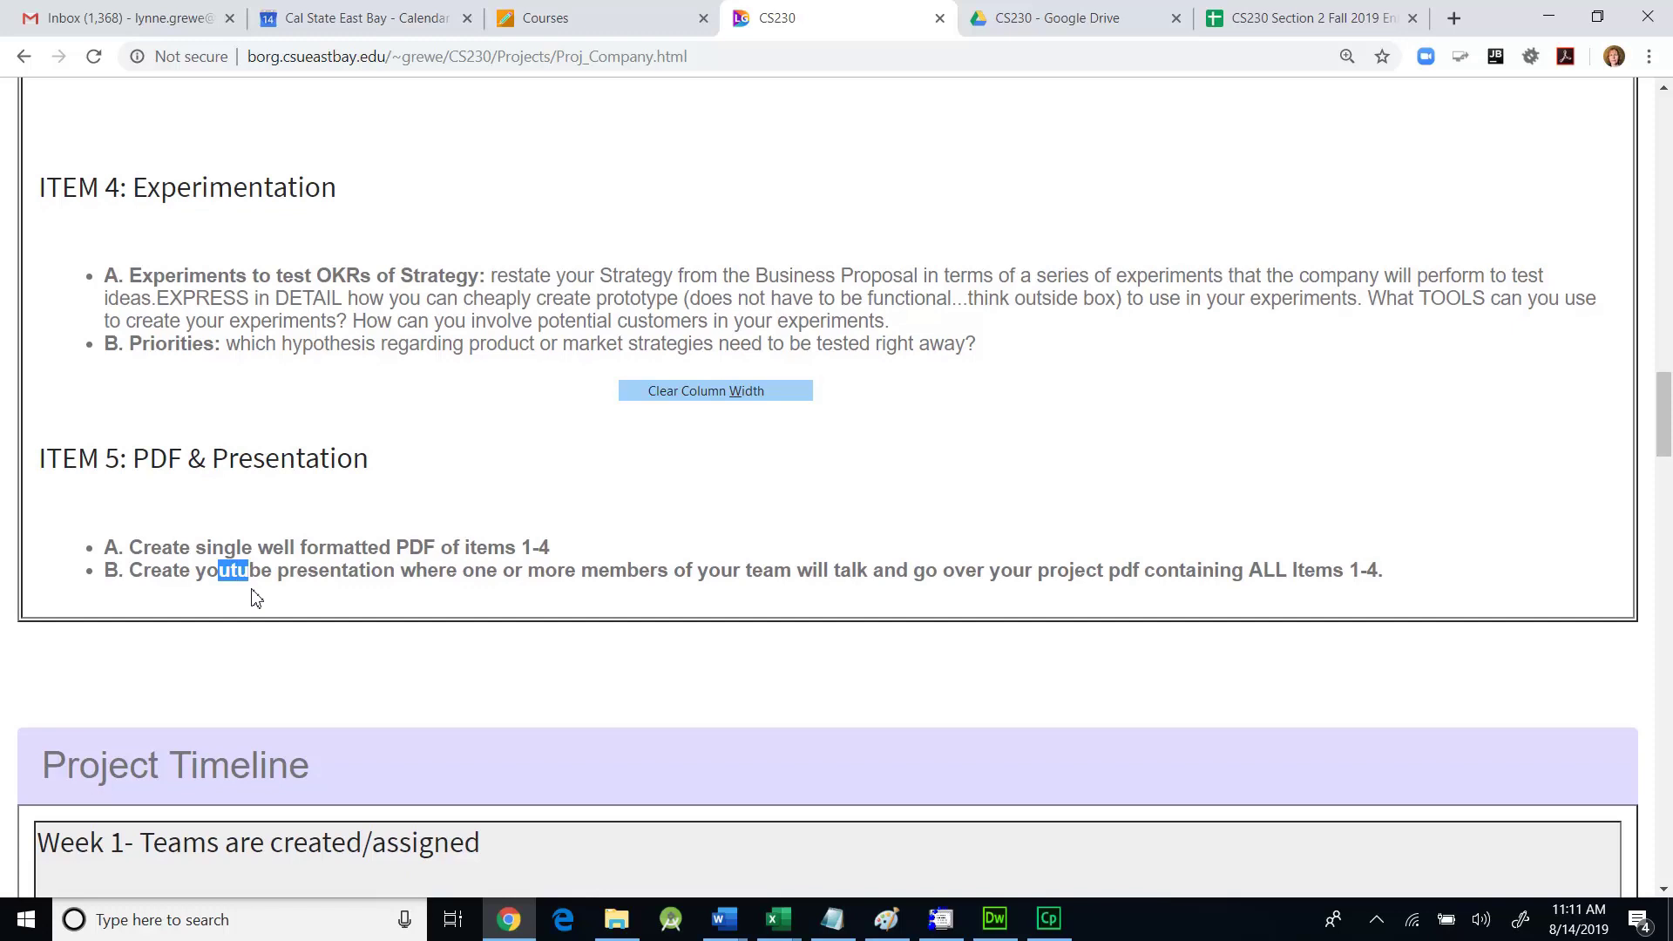
scroll(253, 596, "up", 20)
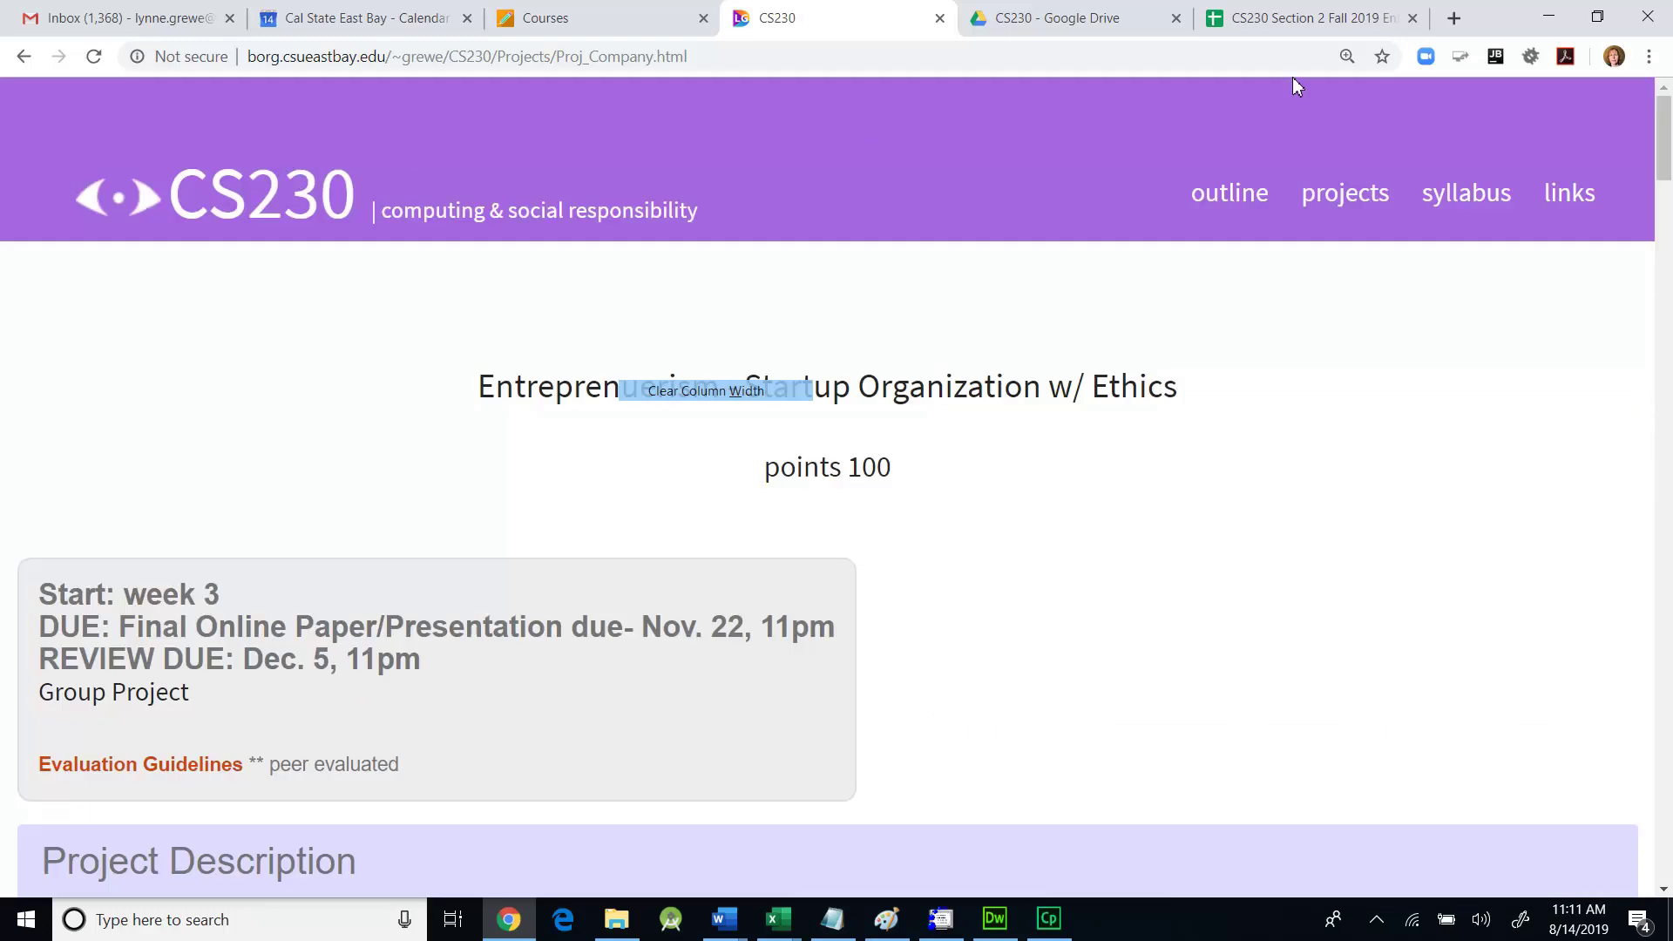
Switch to the evaluation spreadsheet and browse the Group 2 through Group 7 sheets, ending on Group 6.
left_click(1309, 25)
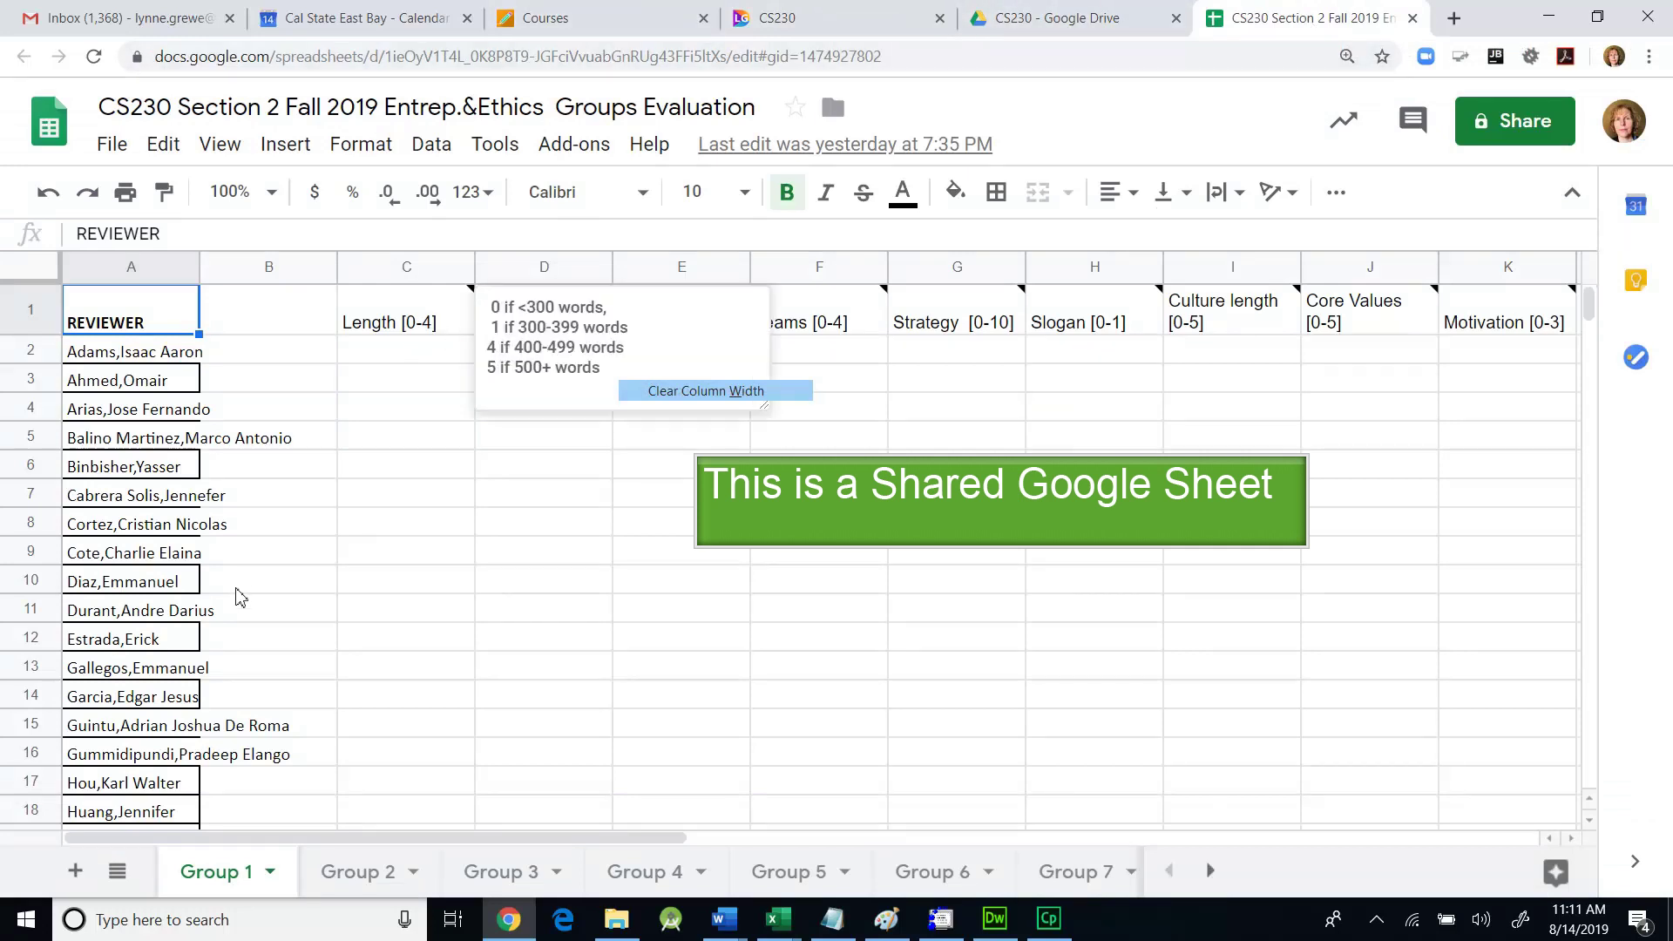
left_click(364, 885)
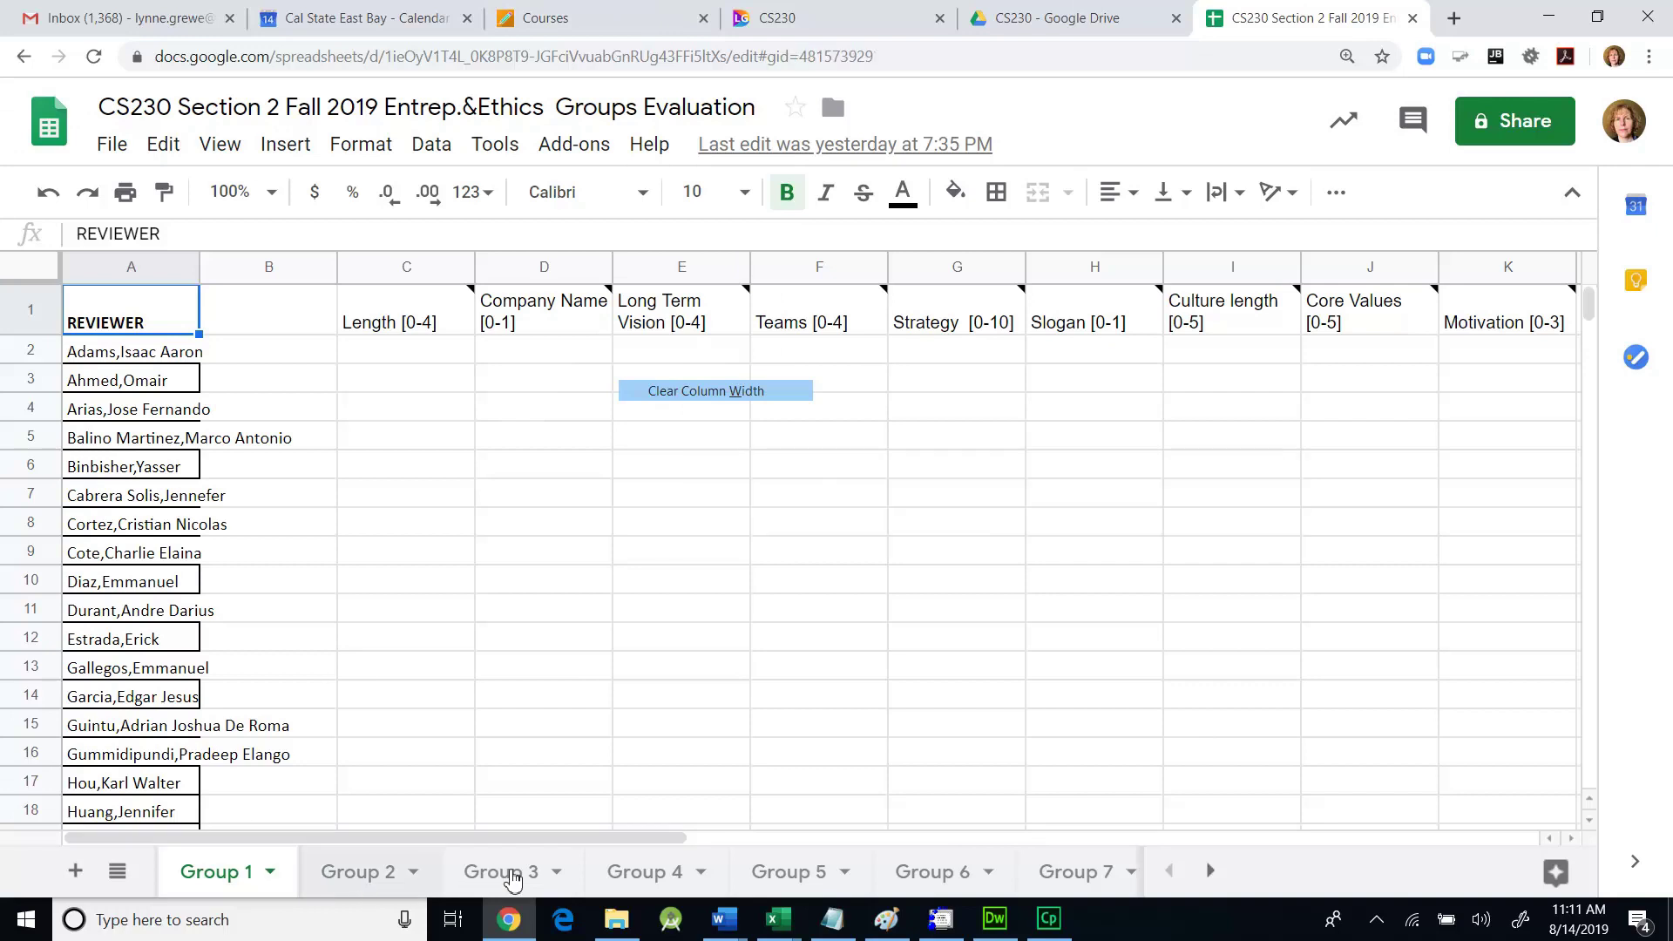
left_click(517, 873)
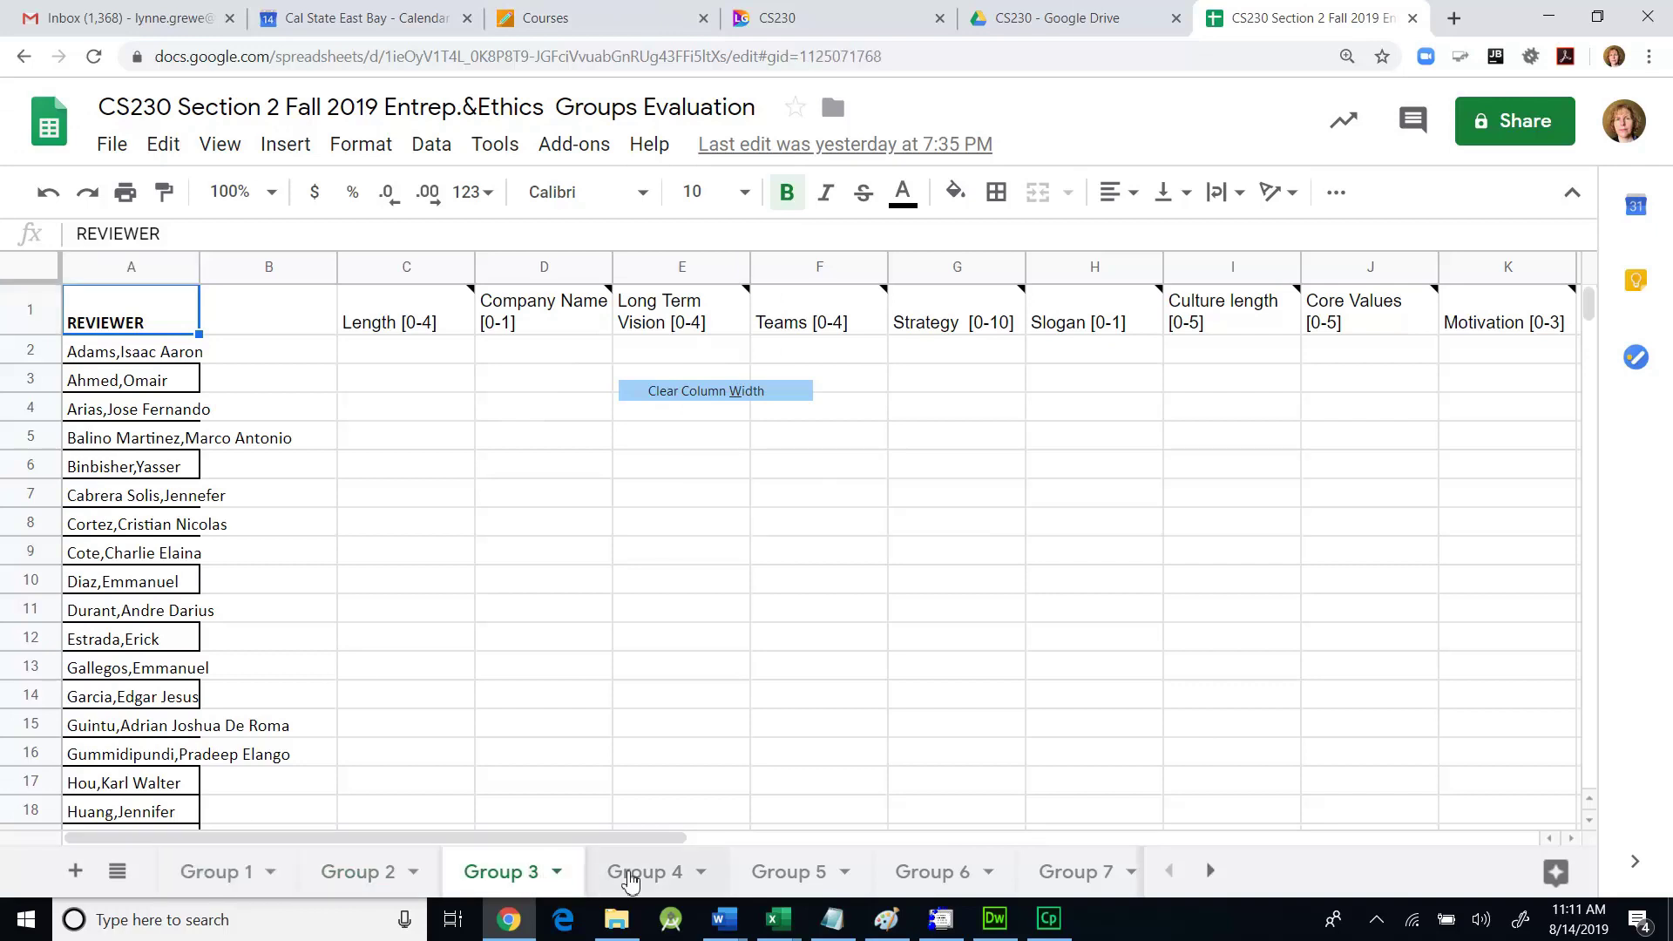
left_click(631, 872)
left_click(814, 879)
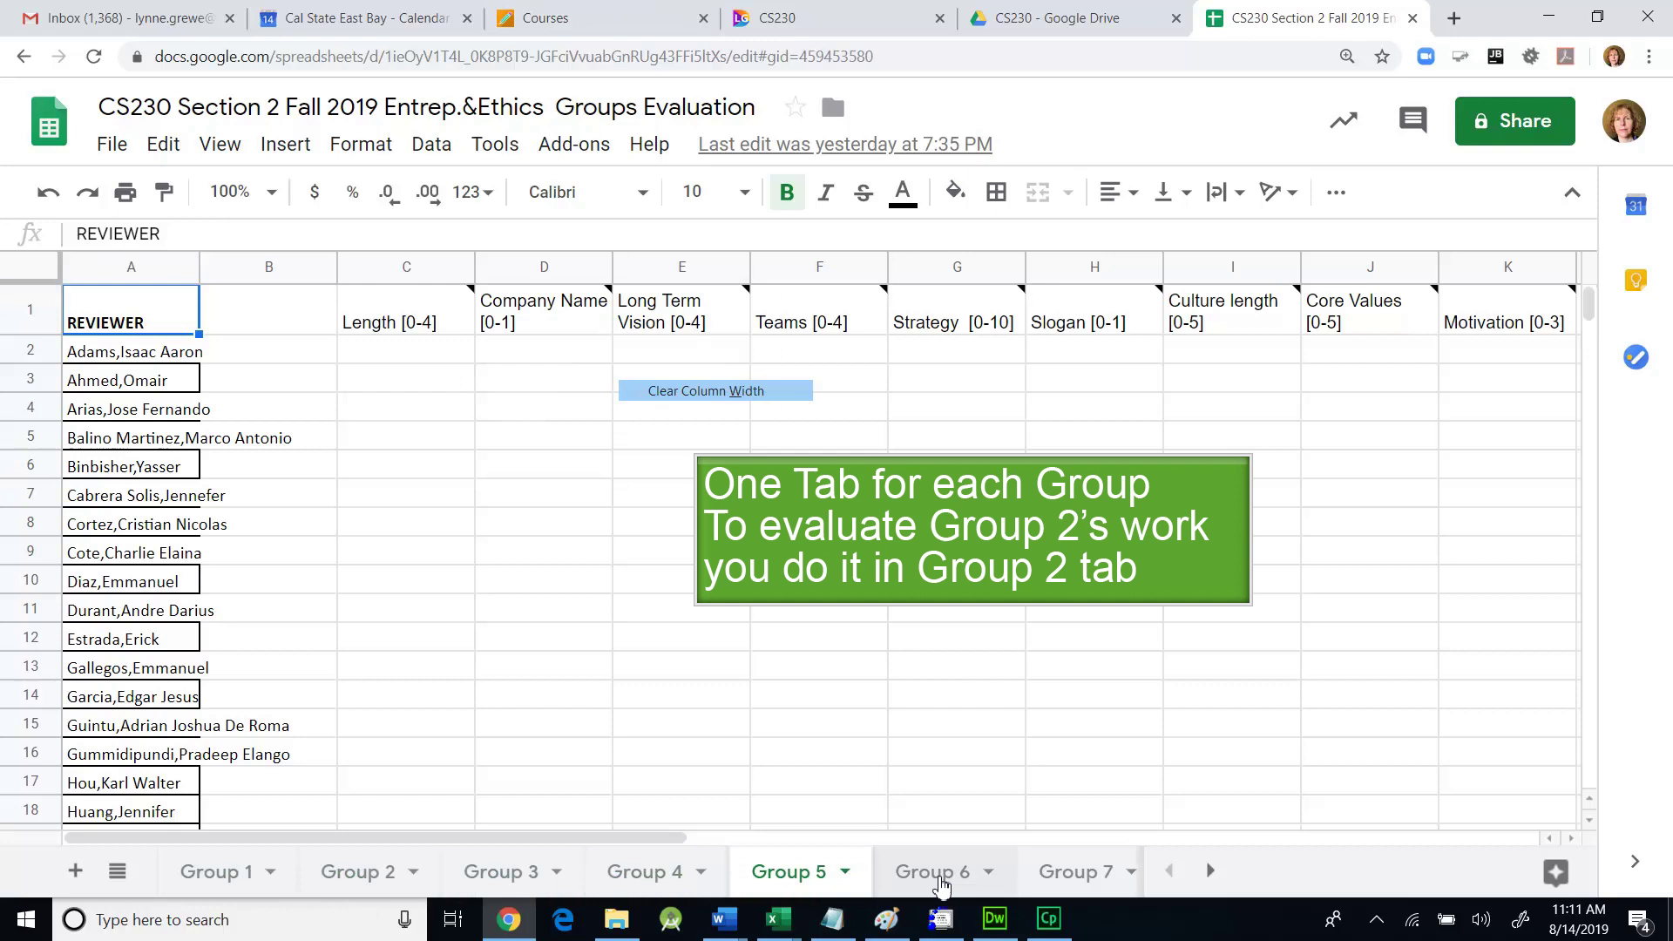
left_click(937, 875)
left_click(1064, 885)
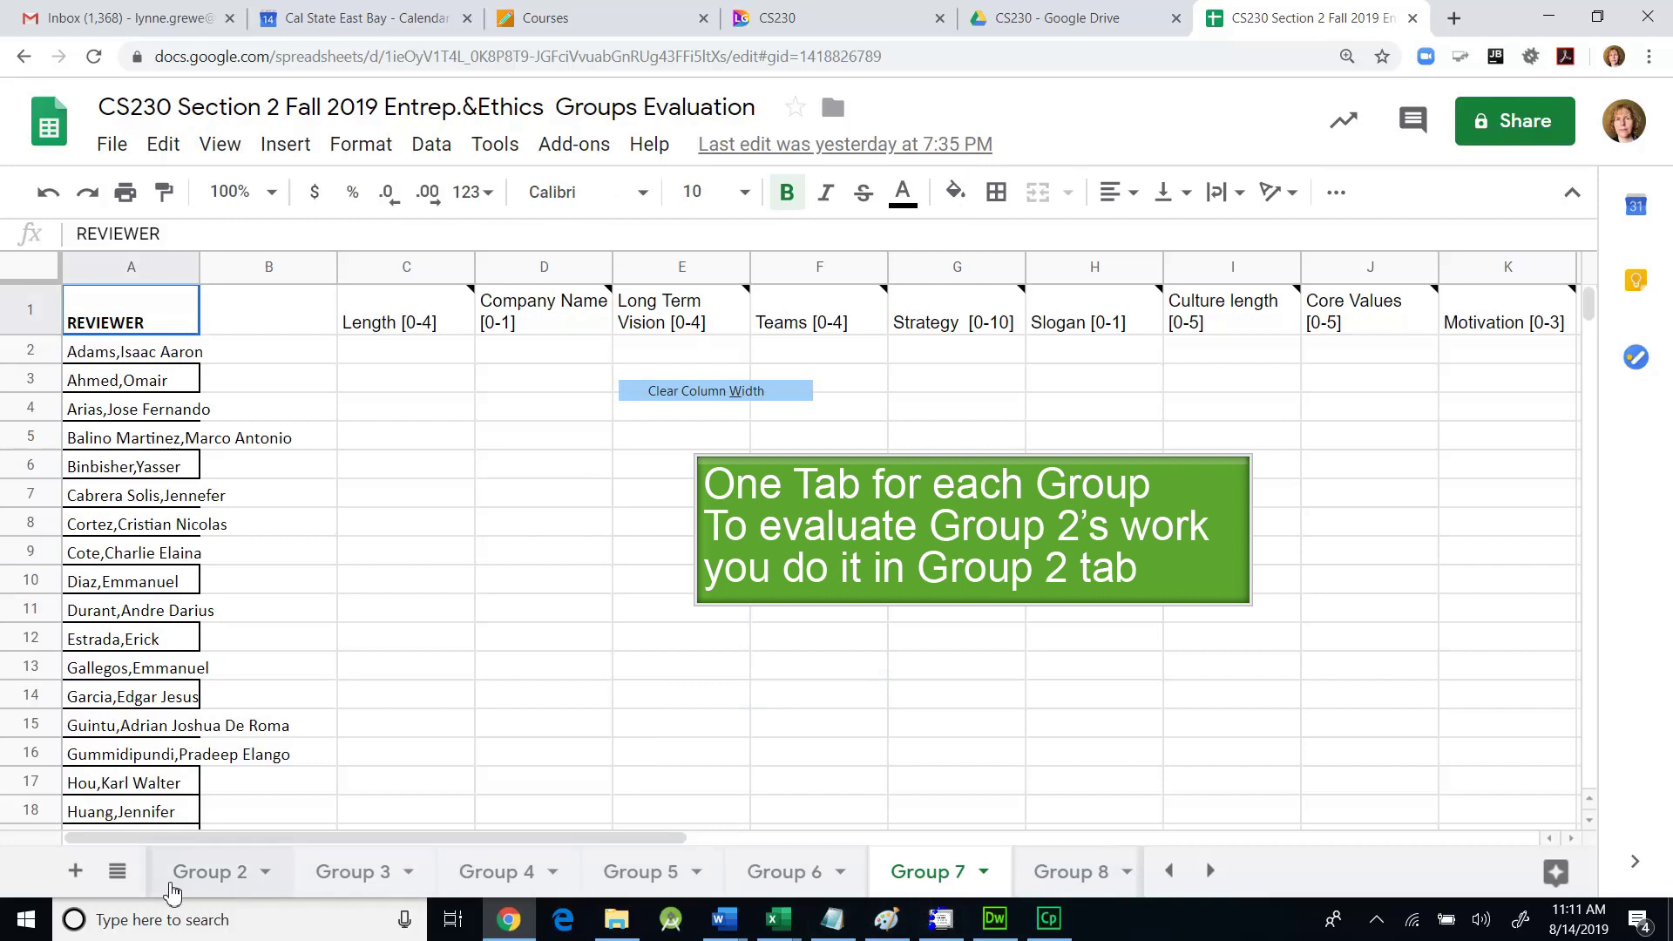
left_click(214, 885)
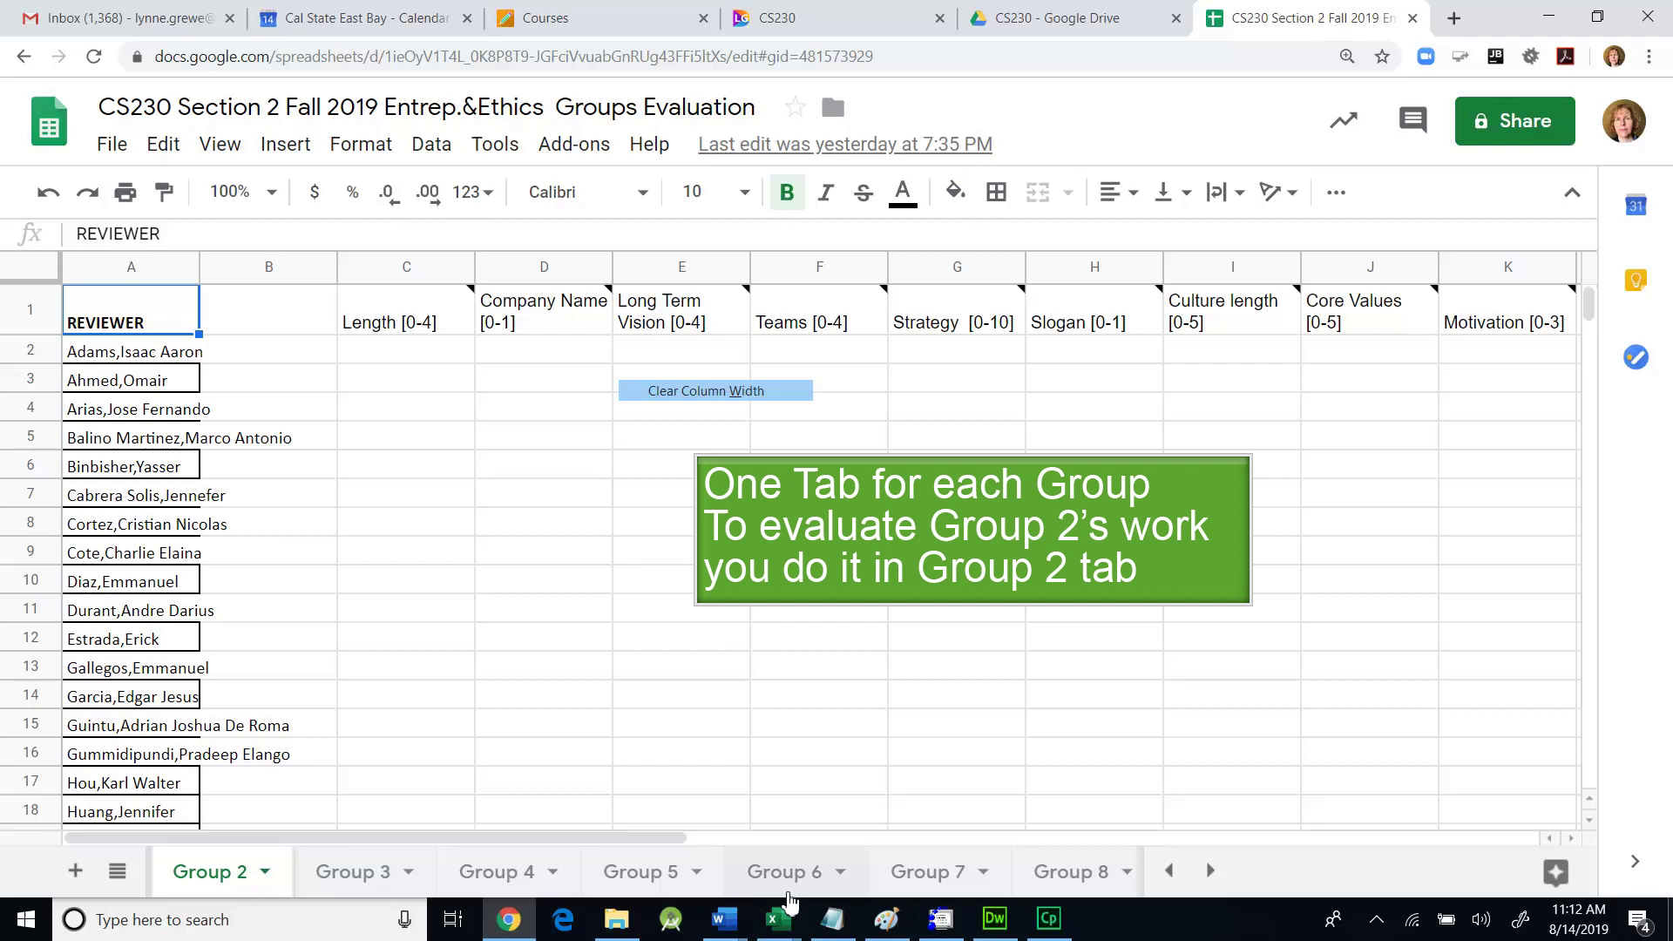
left_click(791, 886)
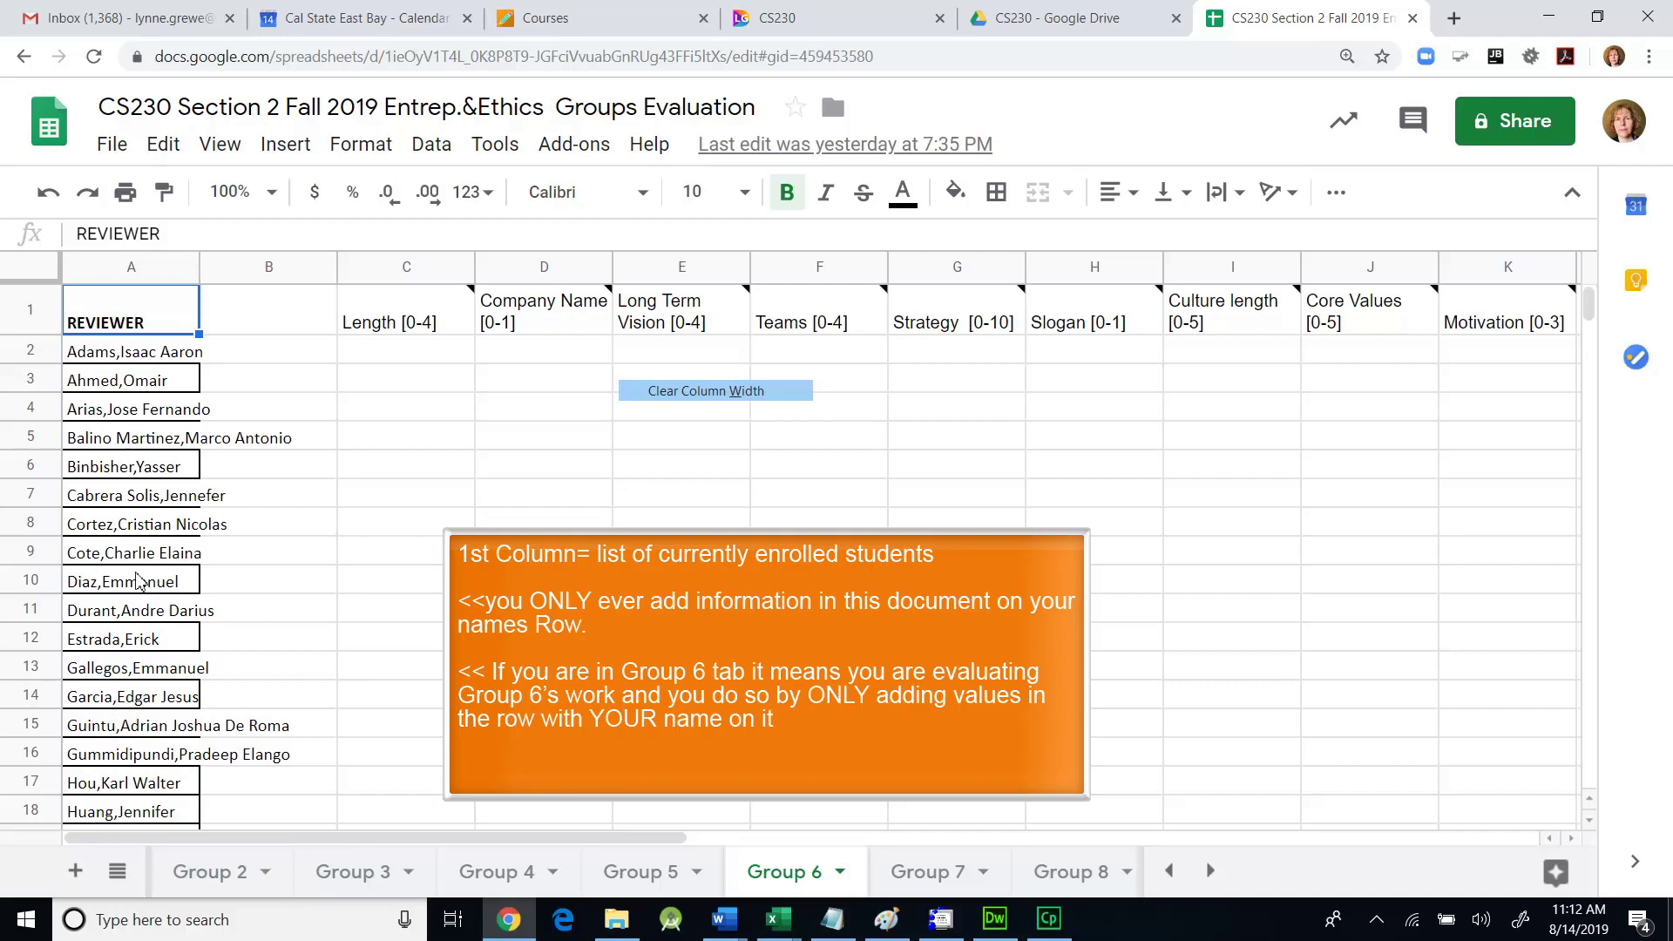
Select reviewer row 12, then return to row 1 to read the Length [0-4] note on C1.
scroll(139, 624, "down", 3)
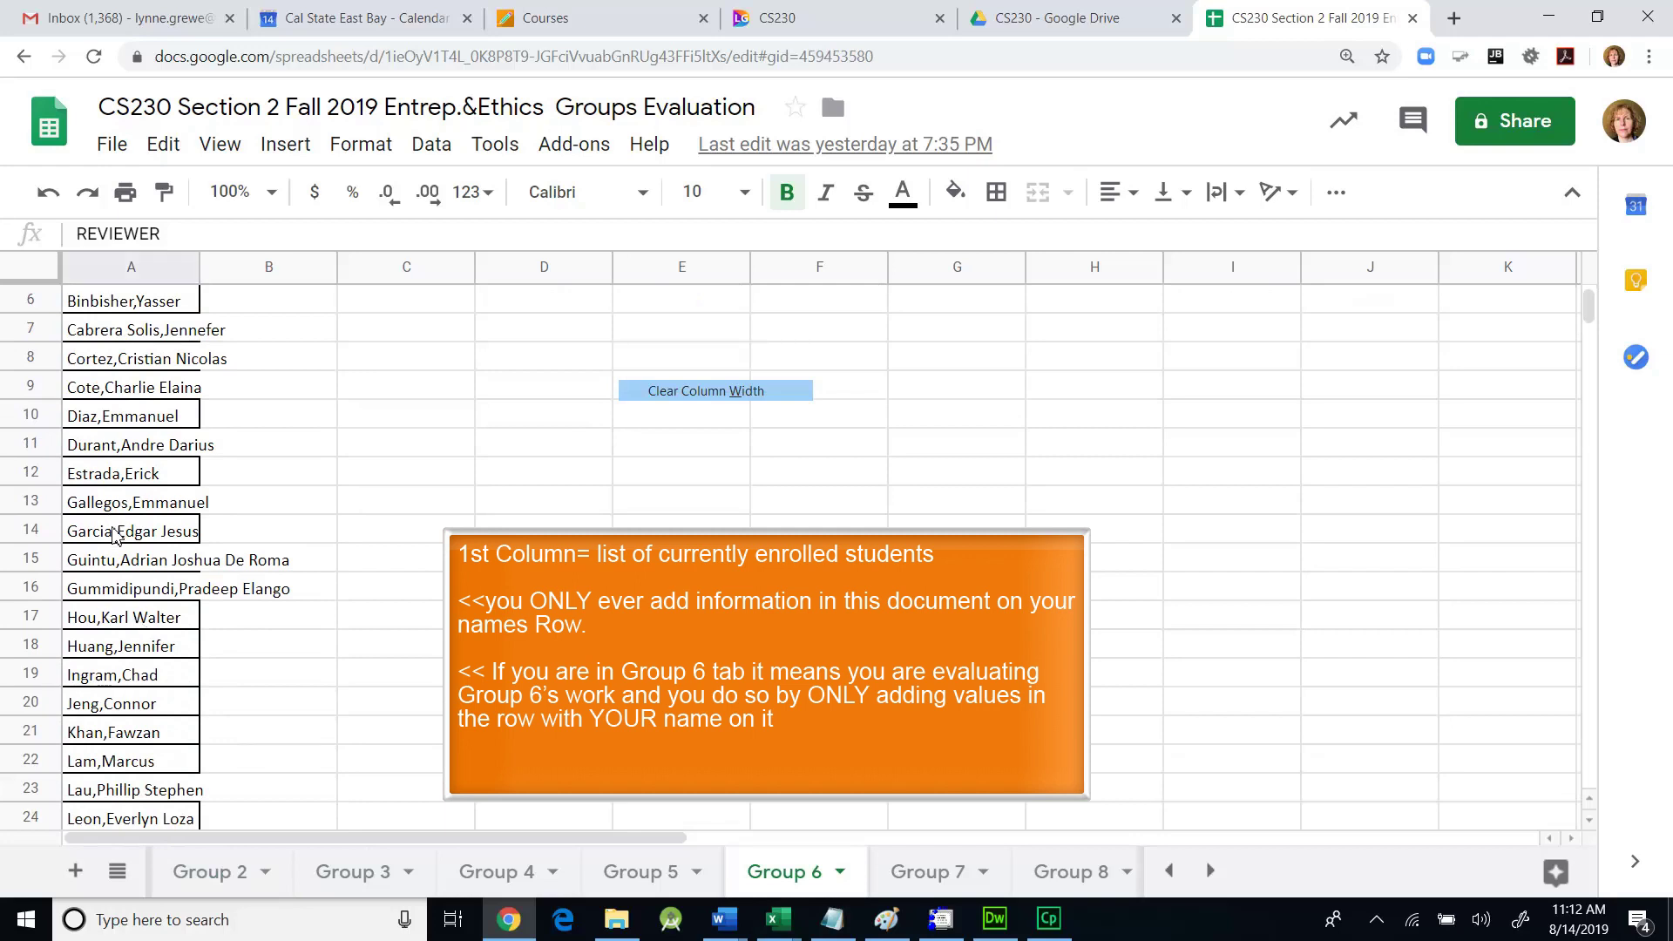
left_click(136, 476)
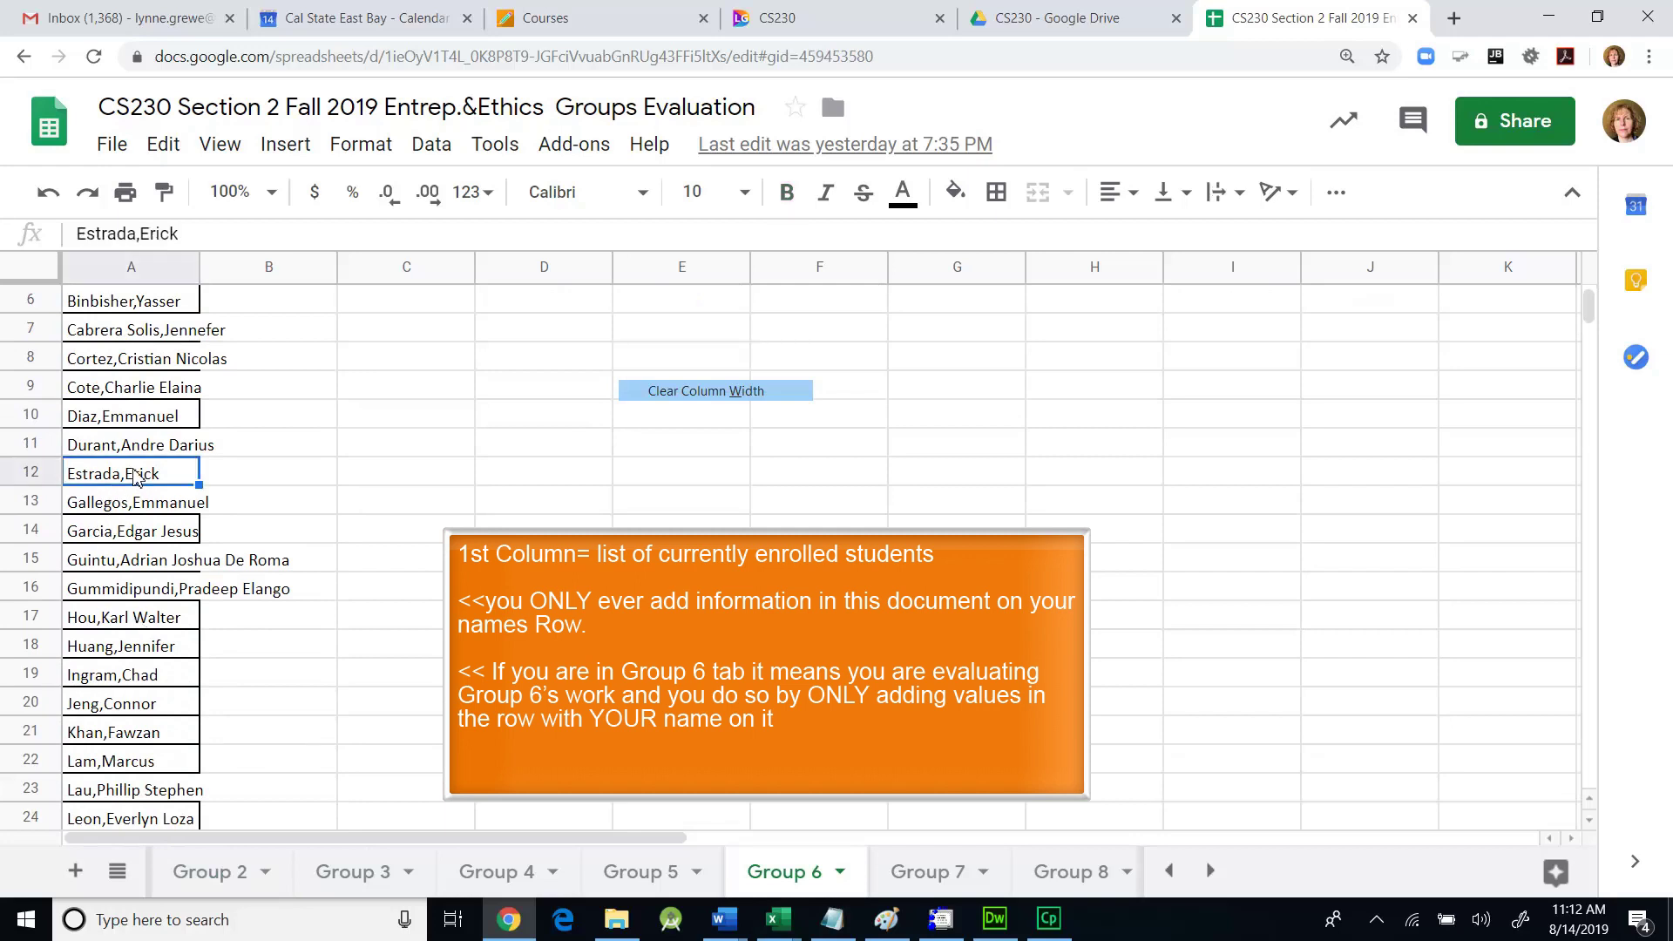
left_click(26, 477)
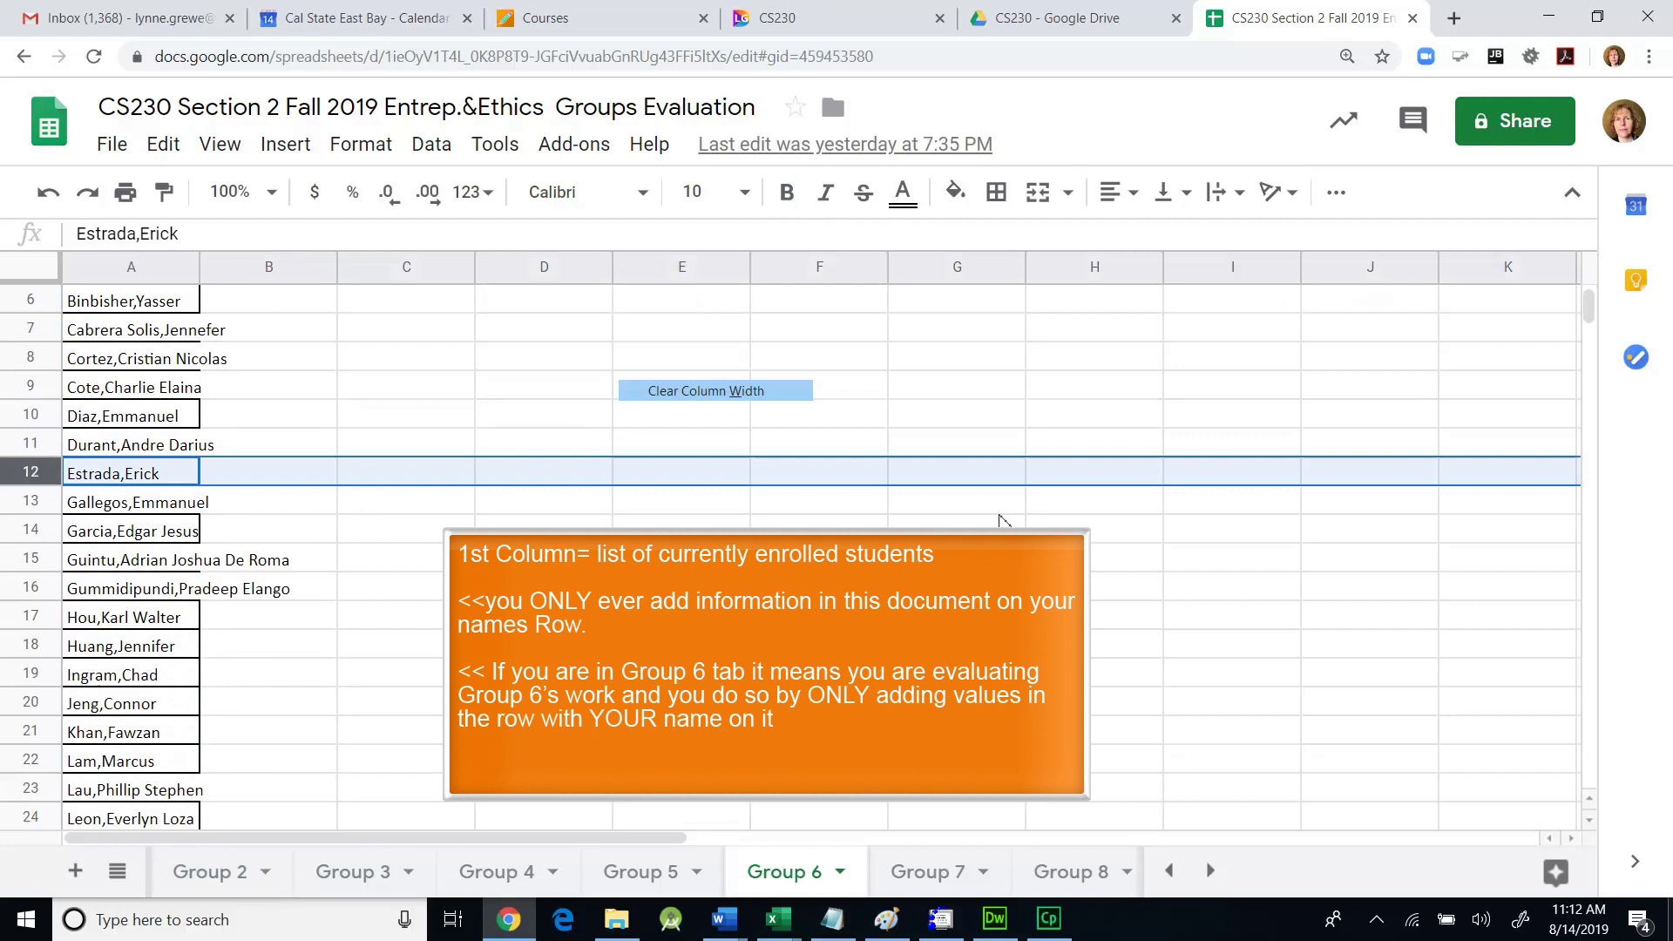
scroll(776, 490, "up", 2)
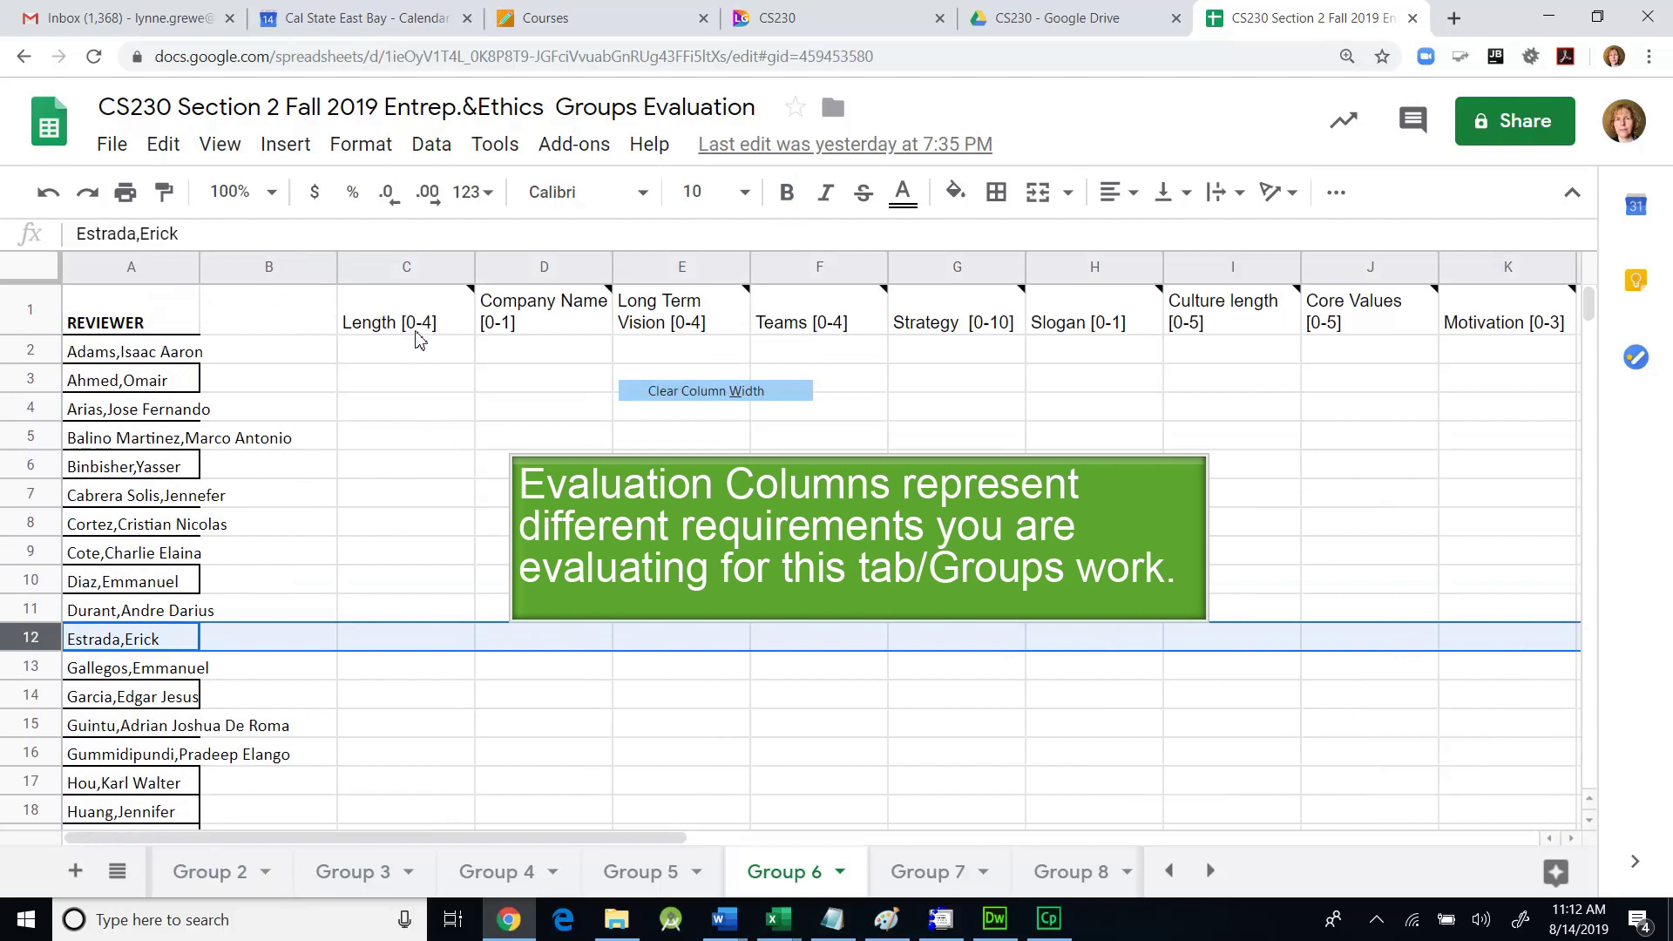
mouse_move(400, 329)
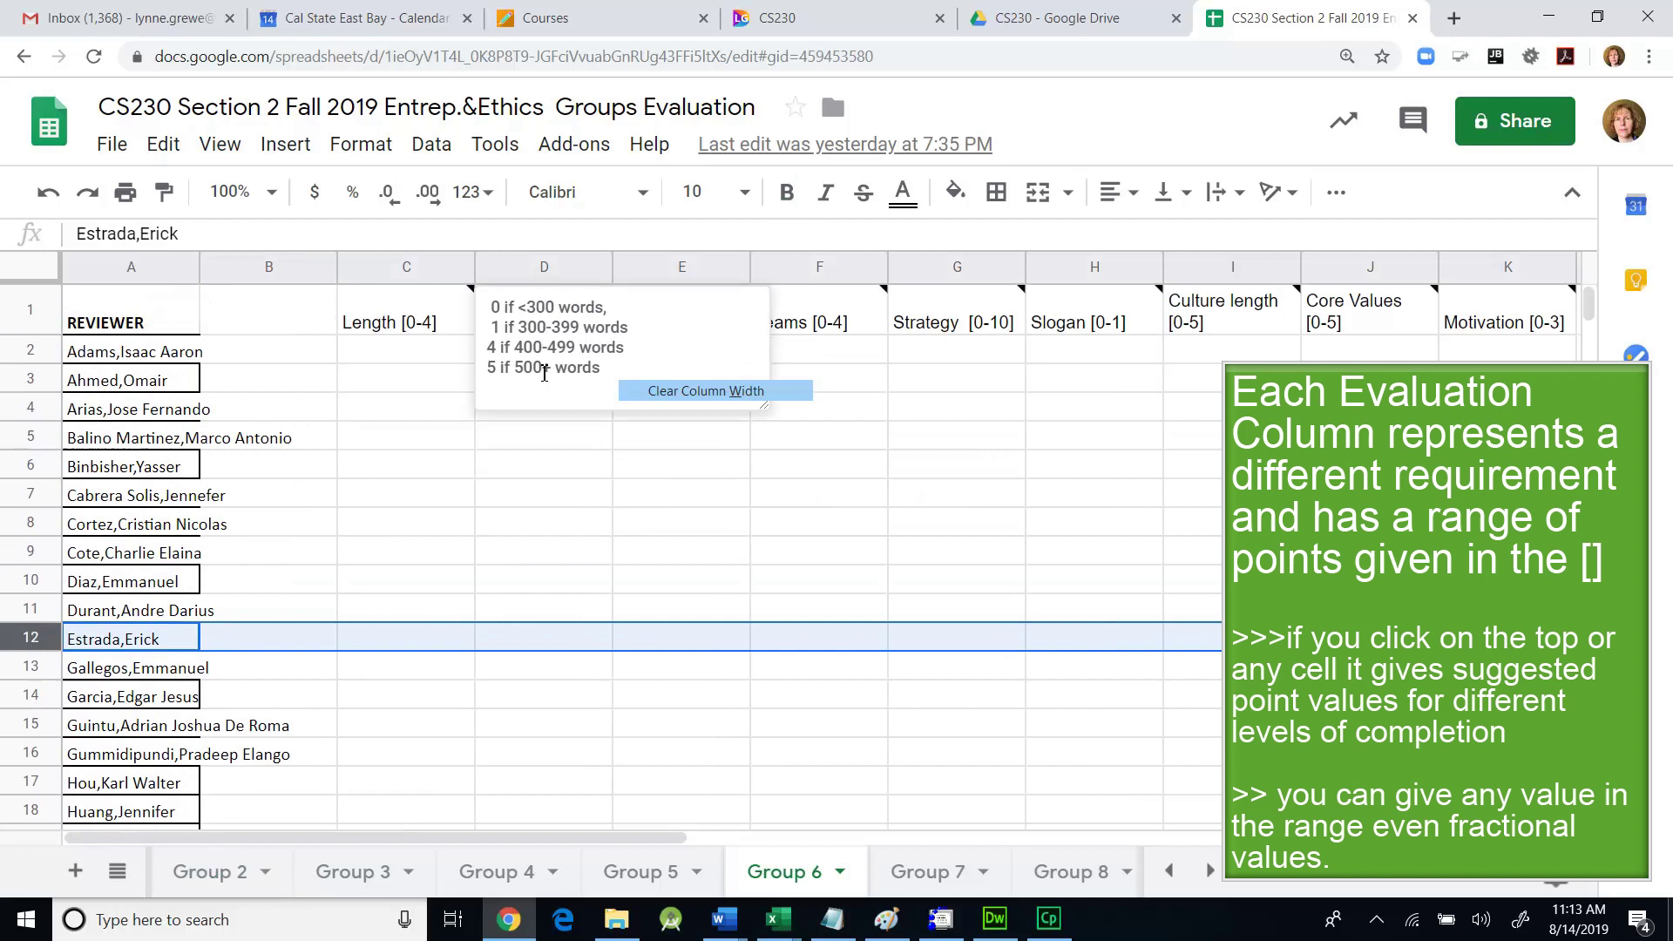
left_click(390, 645)
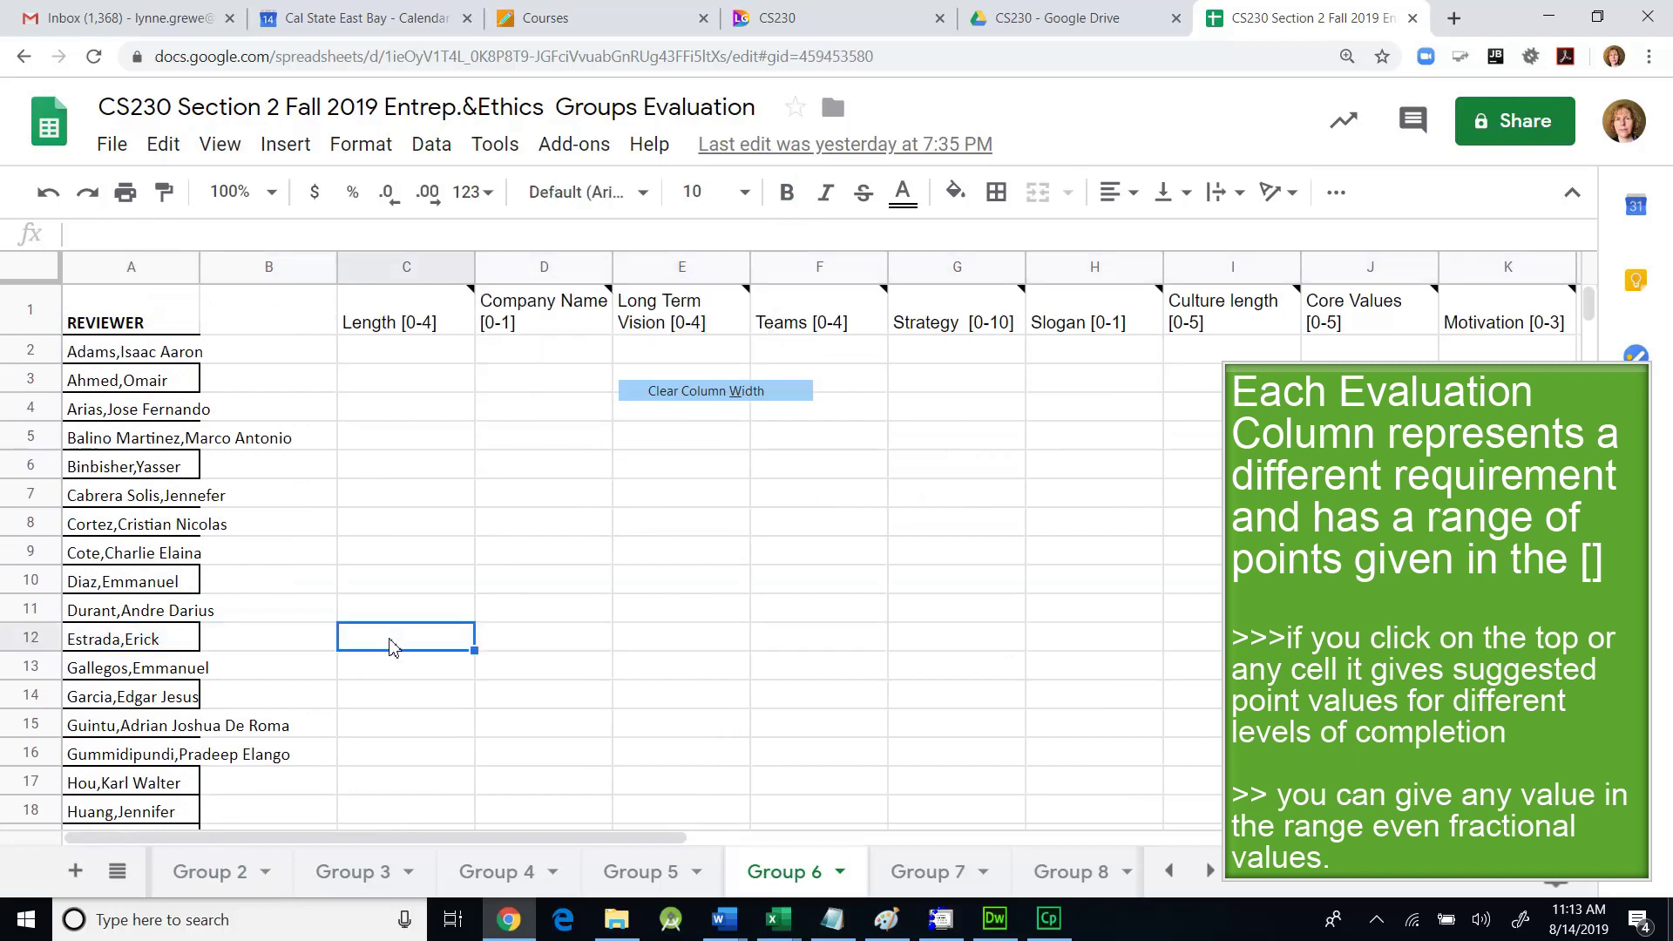
type("6")
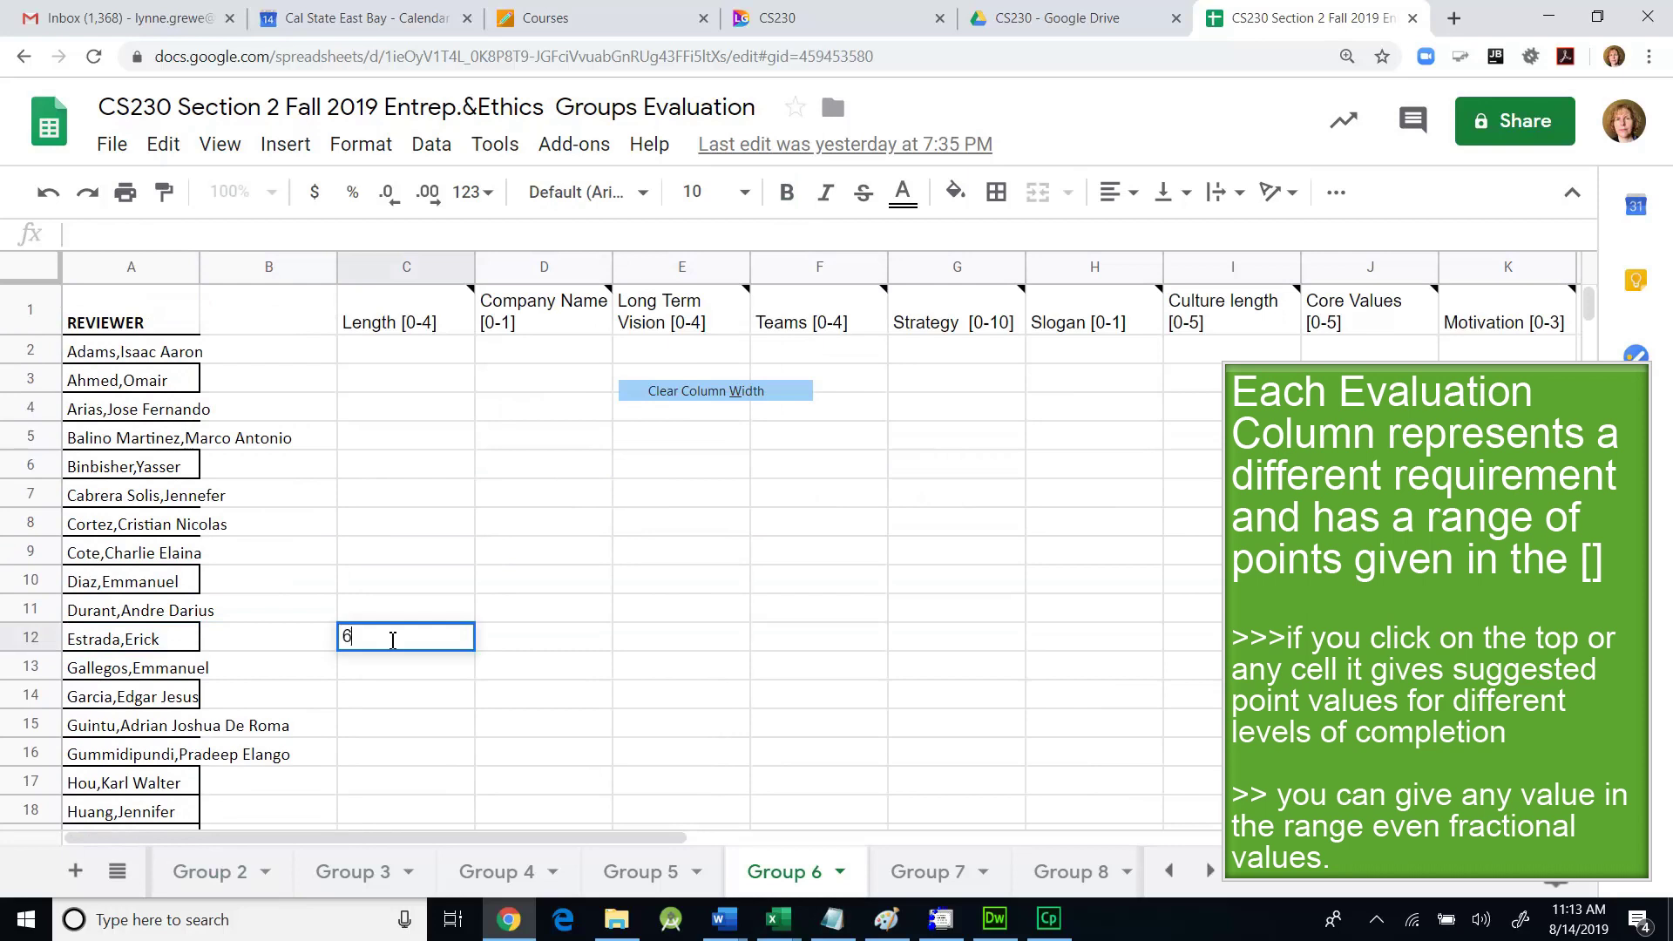
key("Return")
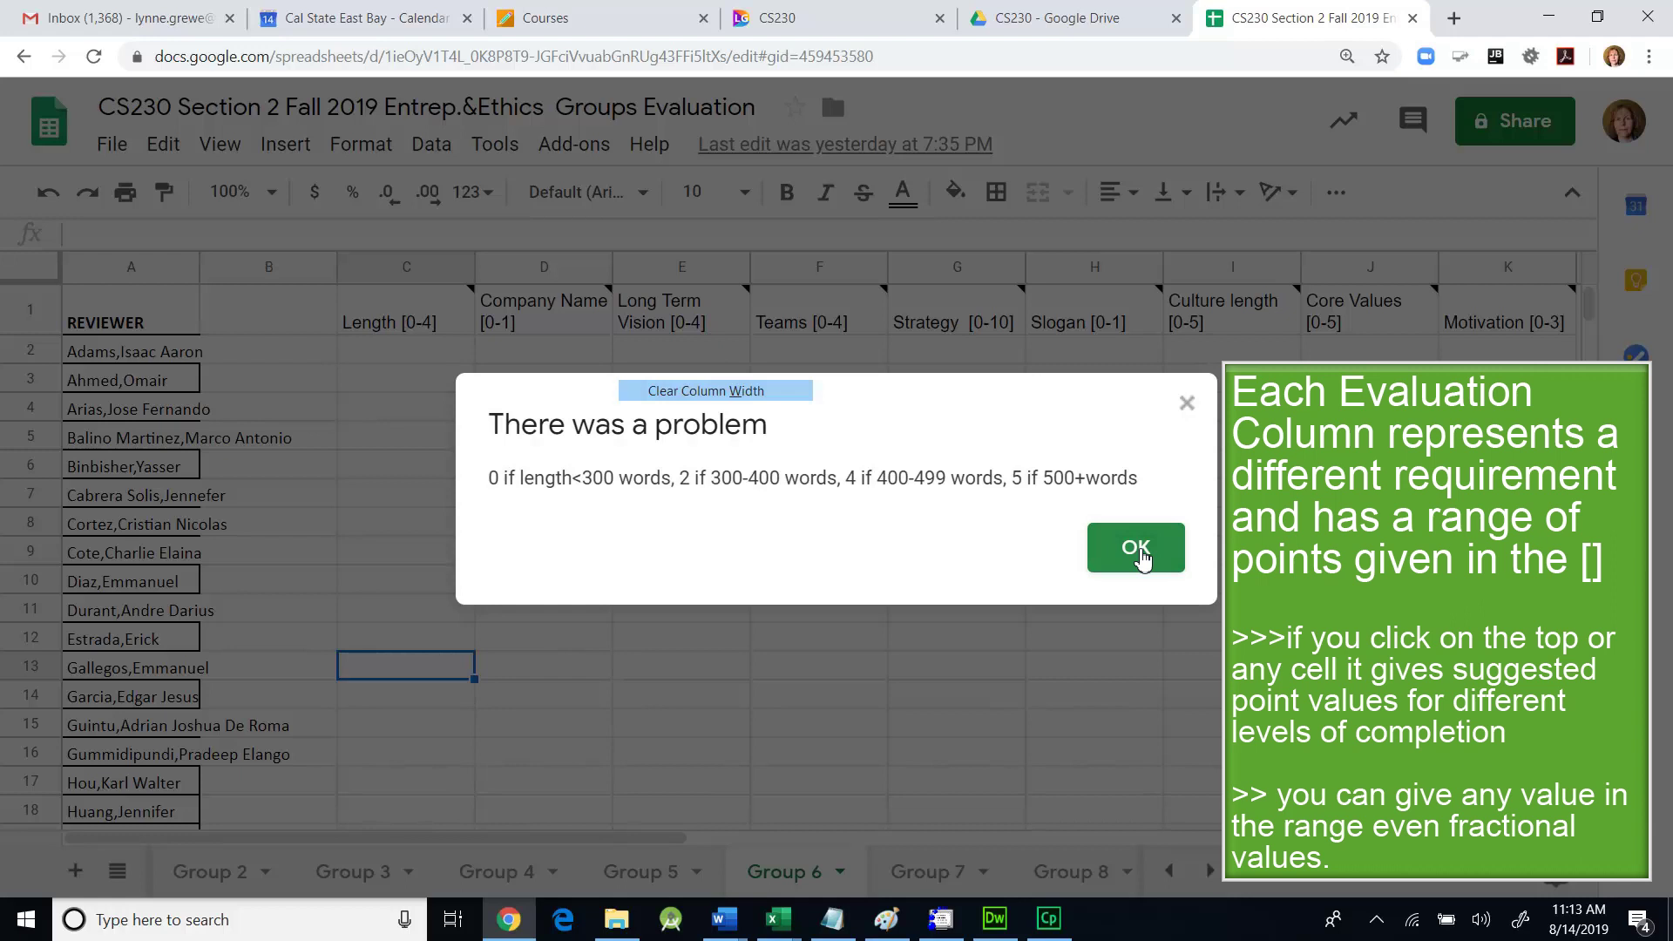
left_click(1138, 549)
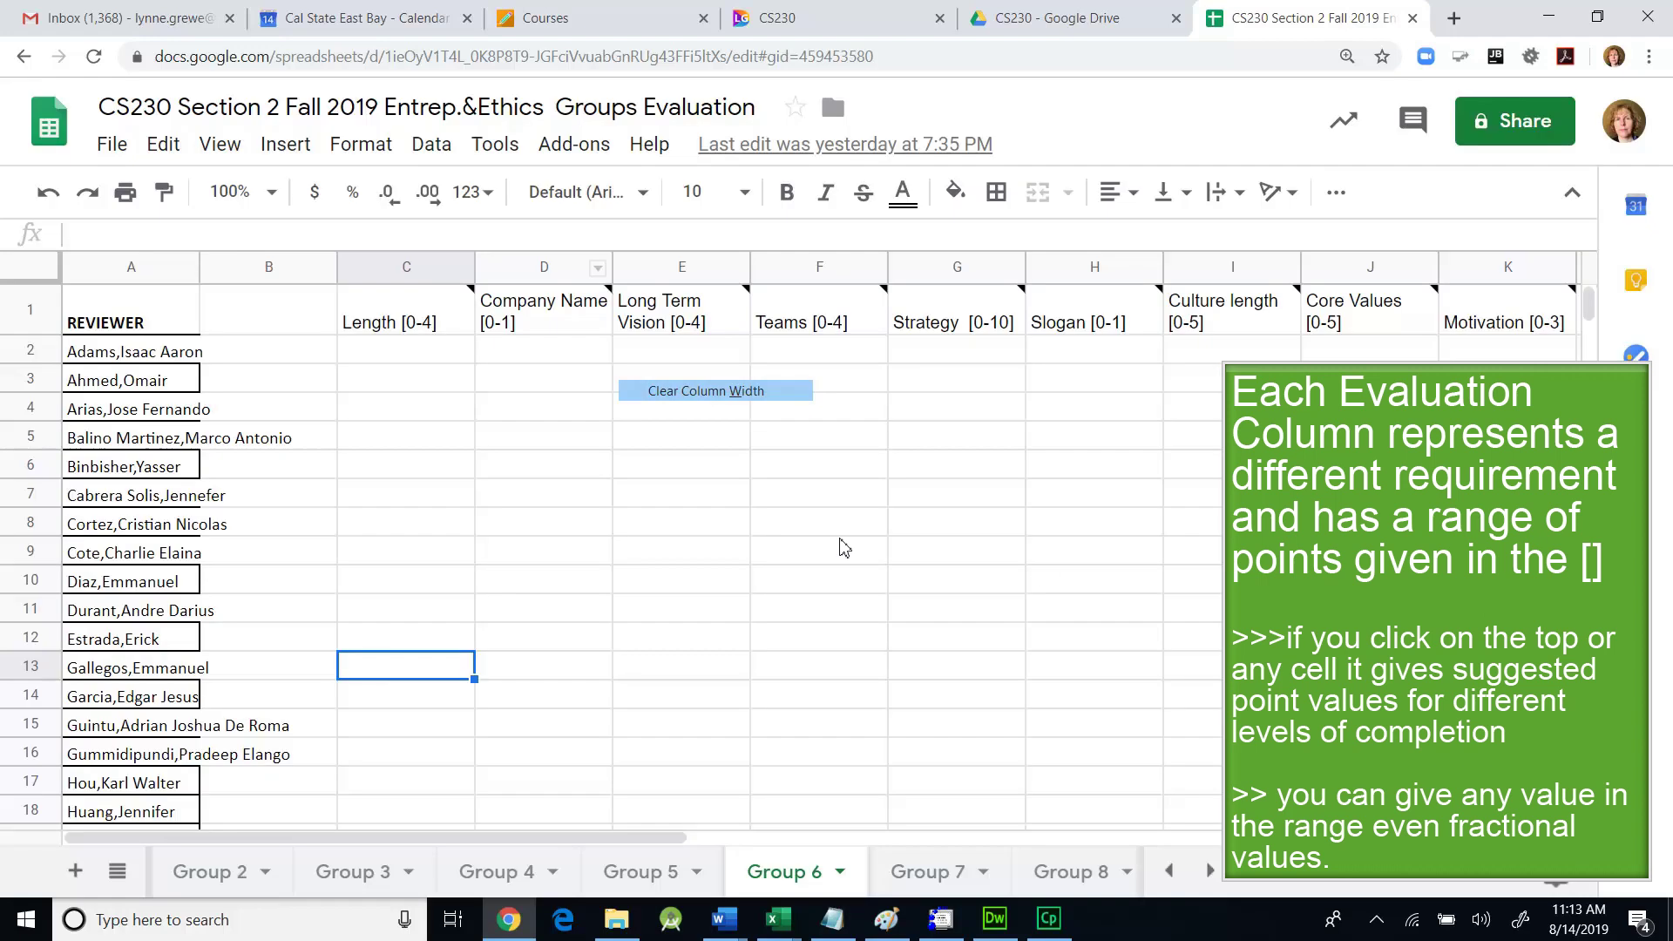
left_click(564, 325)
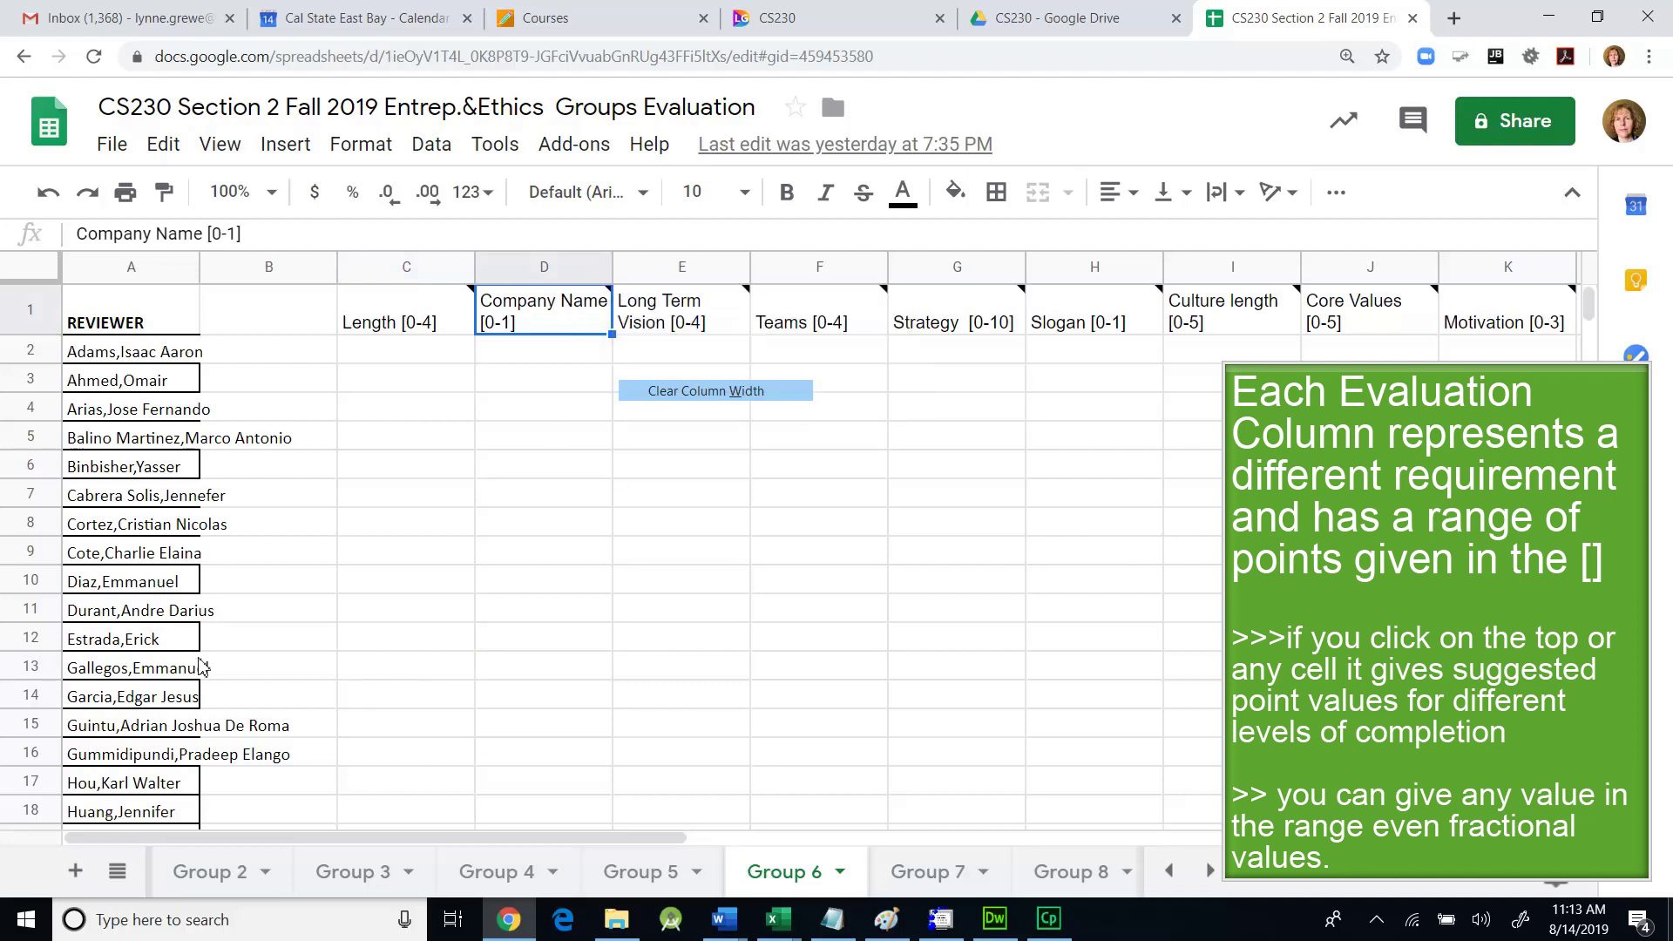
Select reviewer row 12, check the Company Name scoring hint in D12, then select E12.
left_click(163, 645)
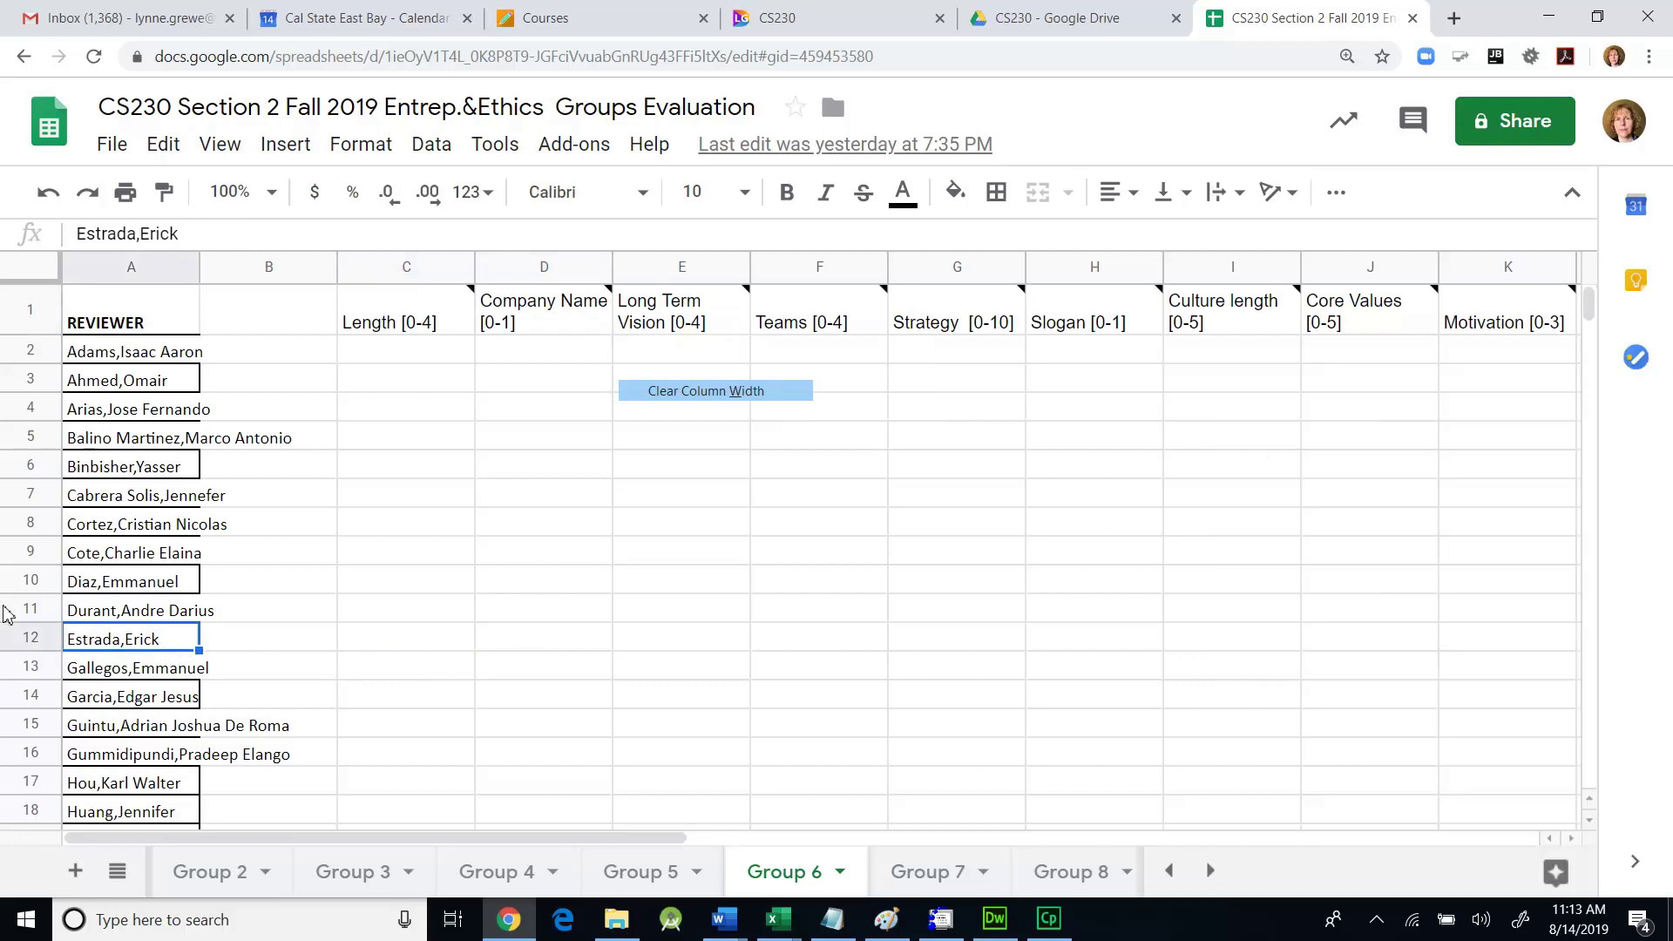
left_click(45, 645)
left_click(506, 645)
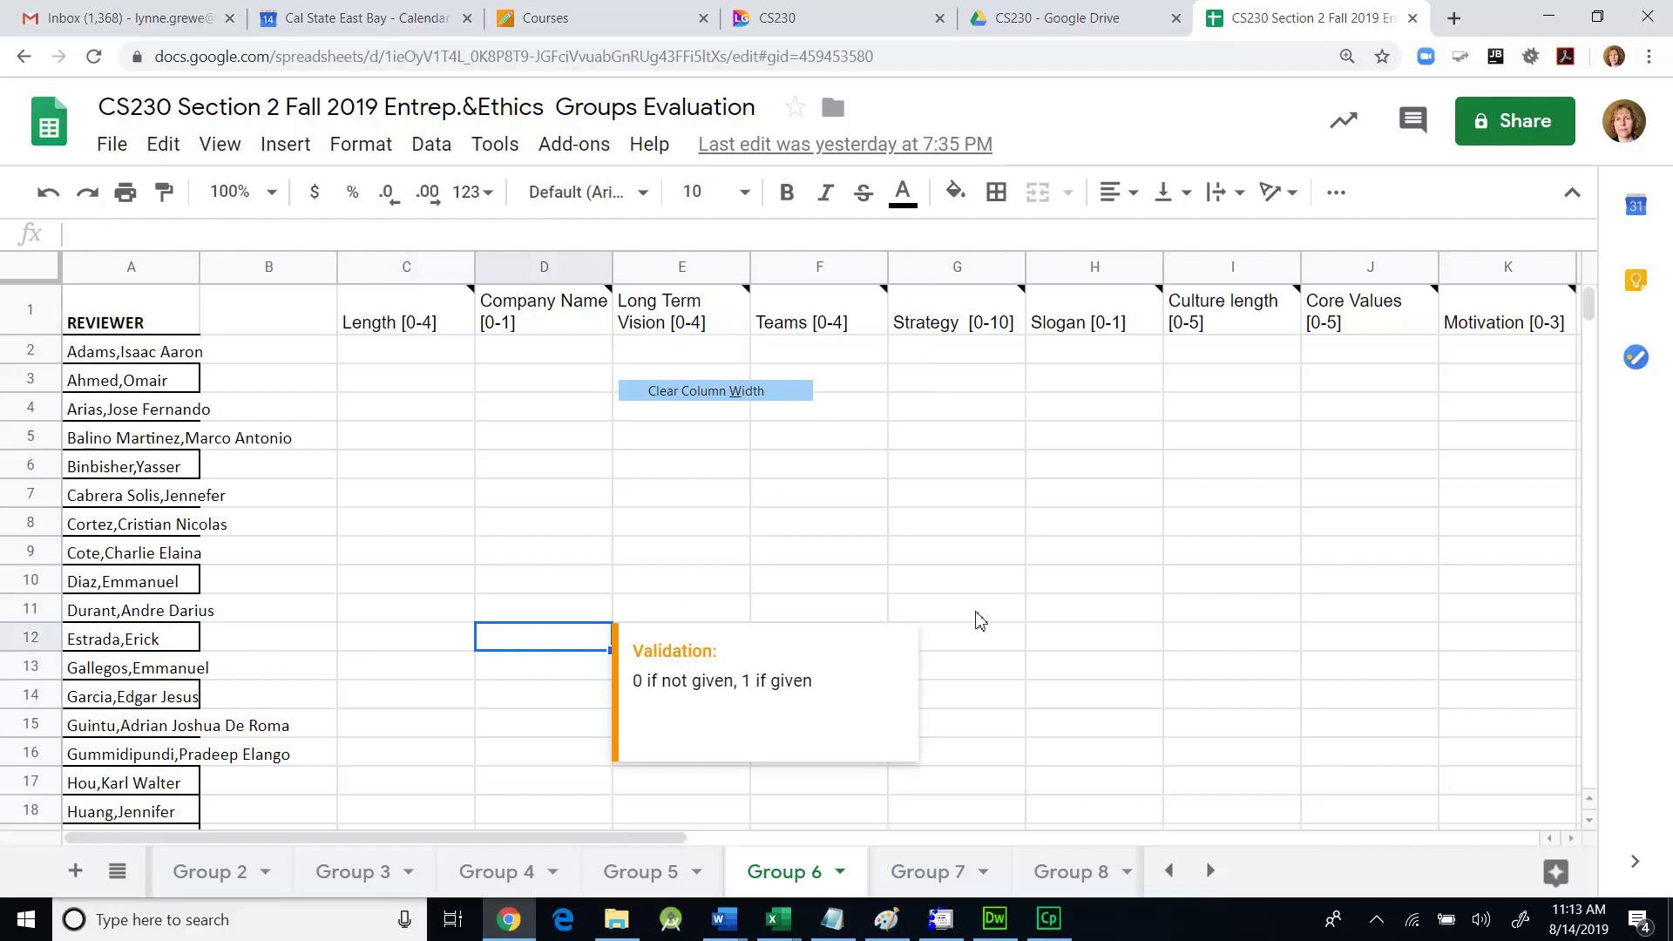
left_click(1046, 734)
left_click(671, 666)
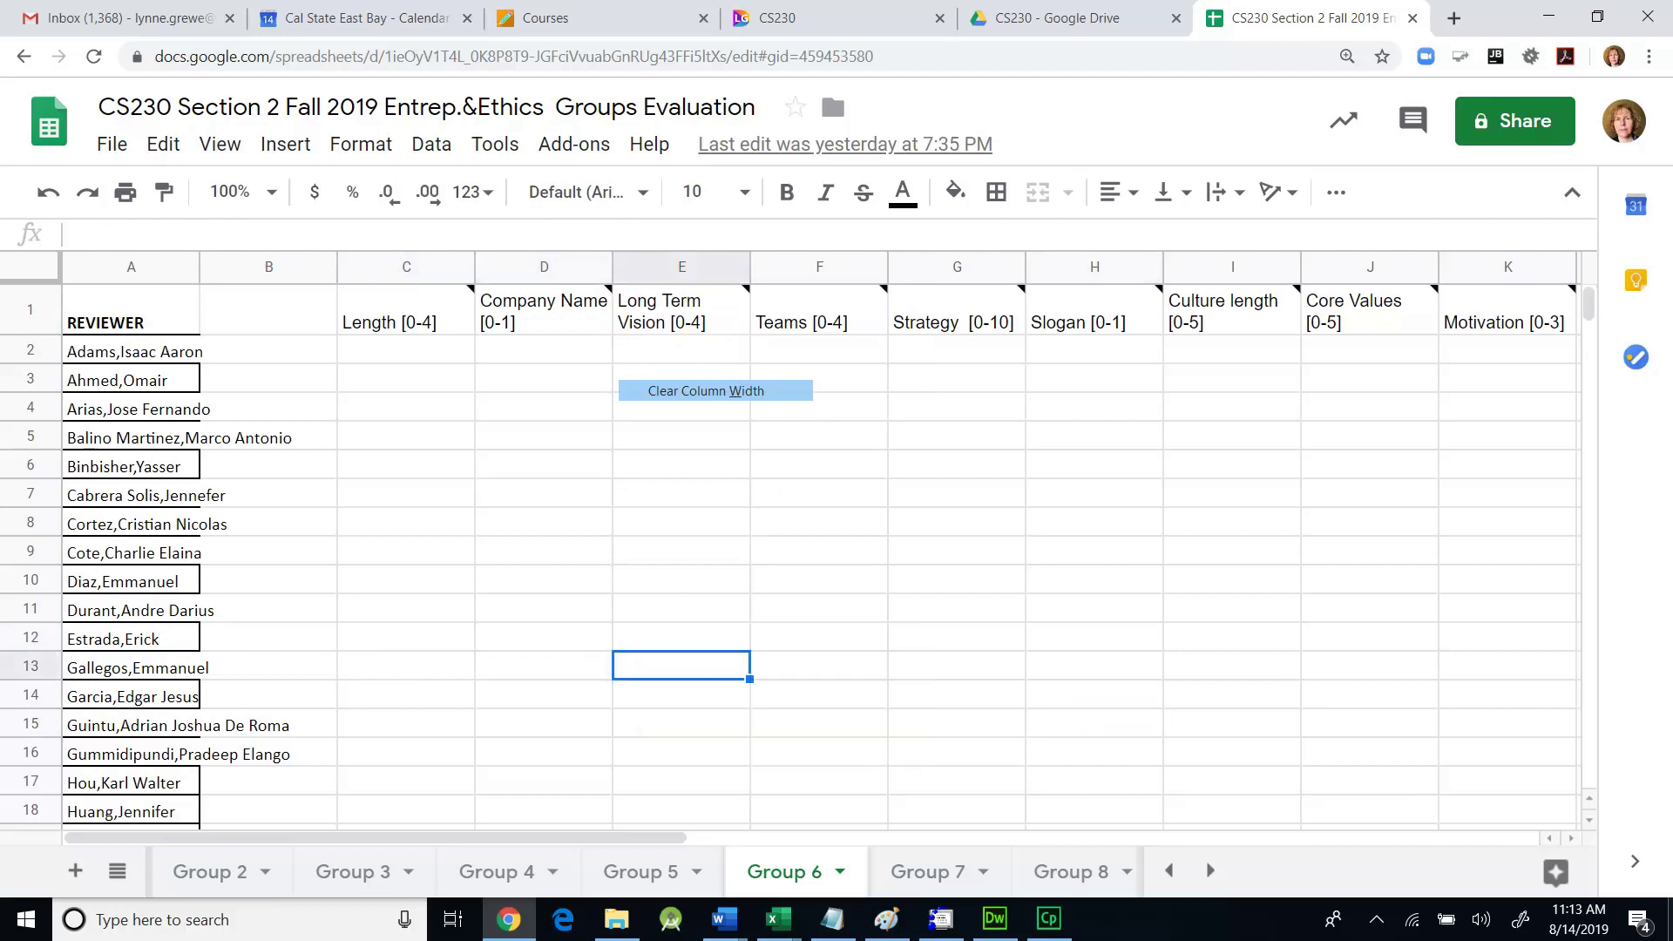
left_click(672, 643)
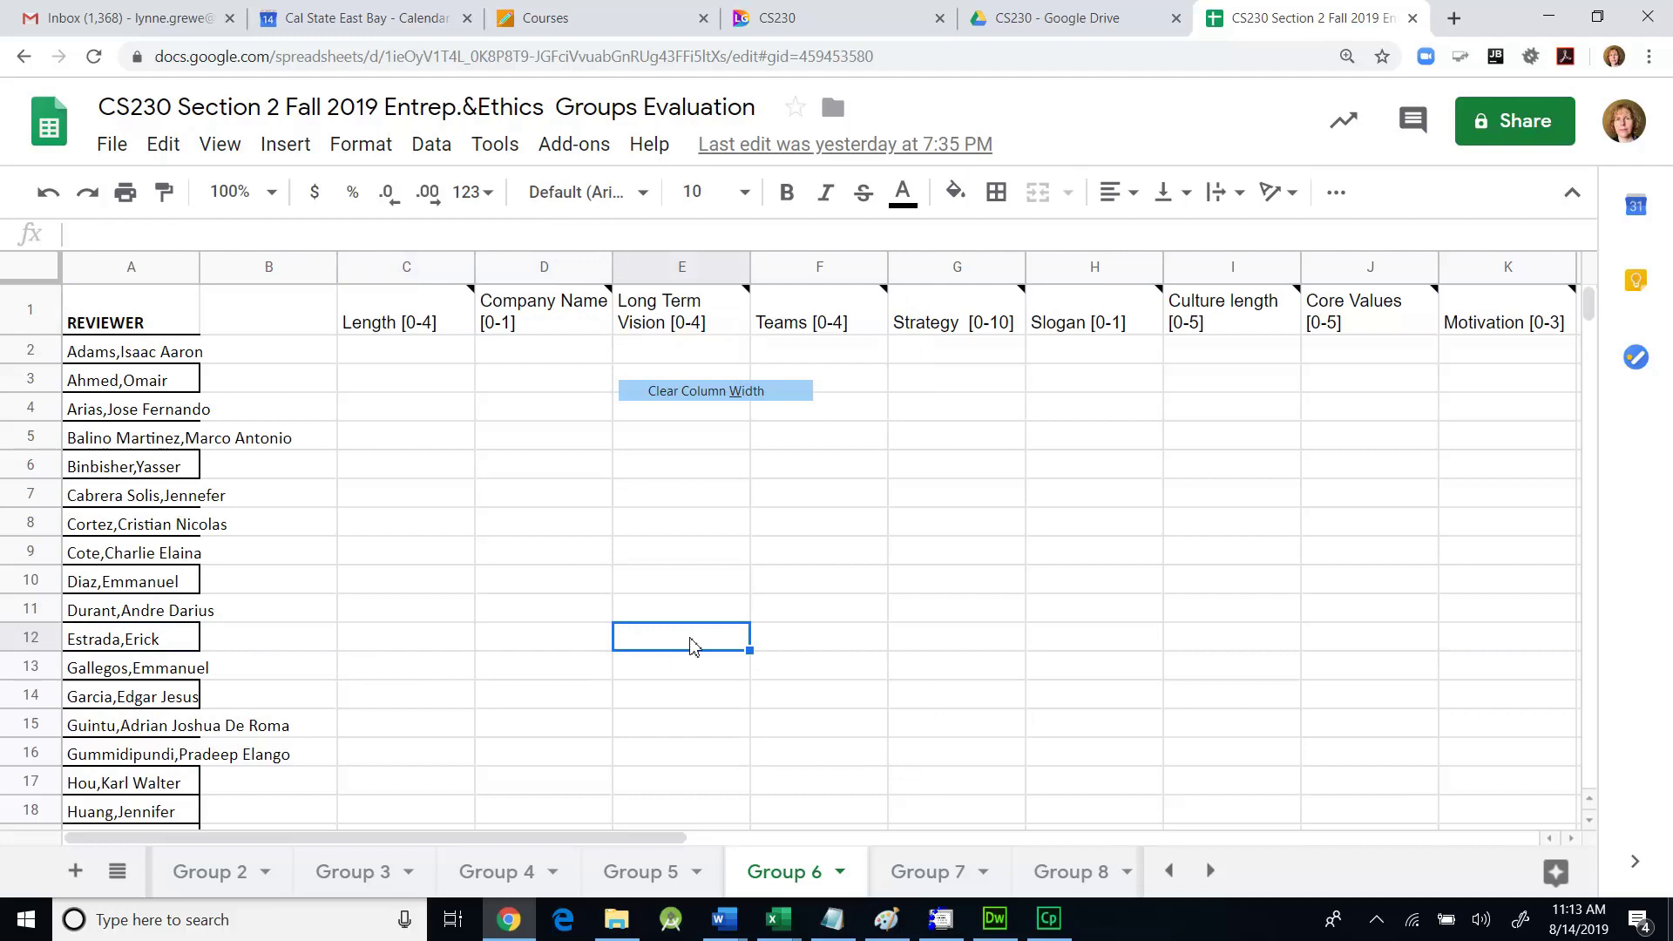
Open the Long Term Vision [0-4] note on E1 and highlight its 1-point requirement.
left_click(727, 317)
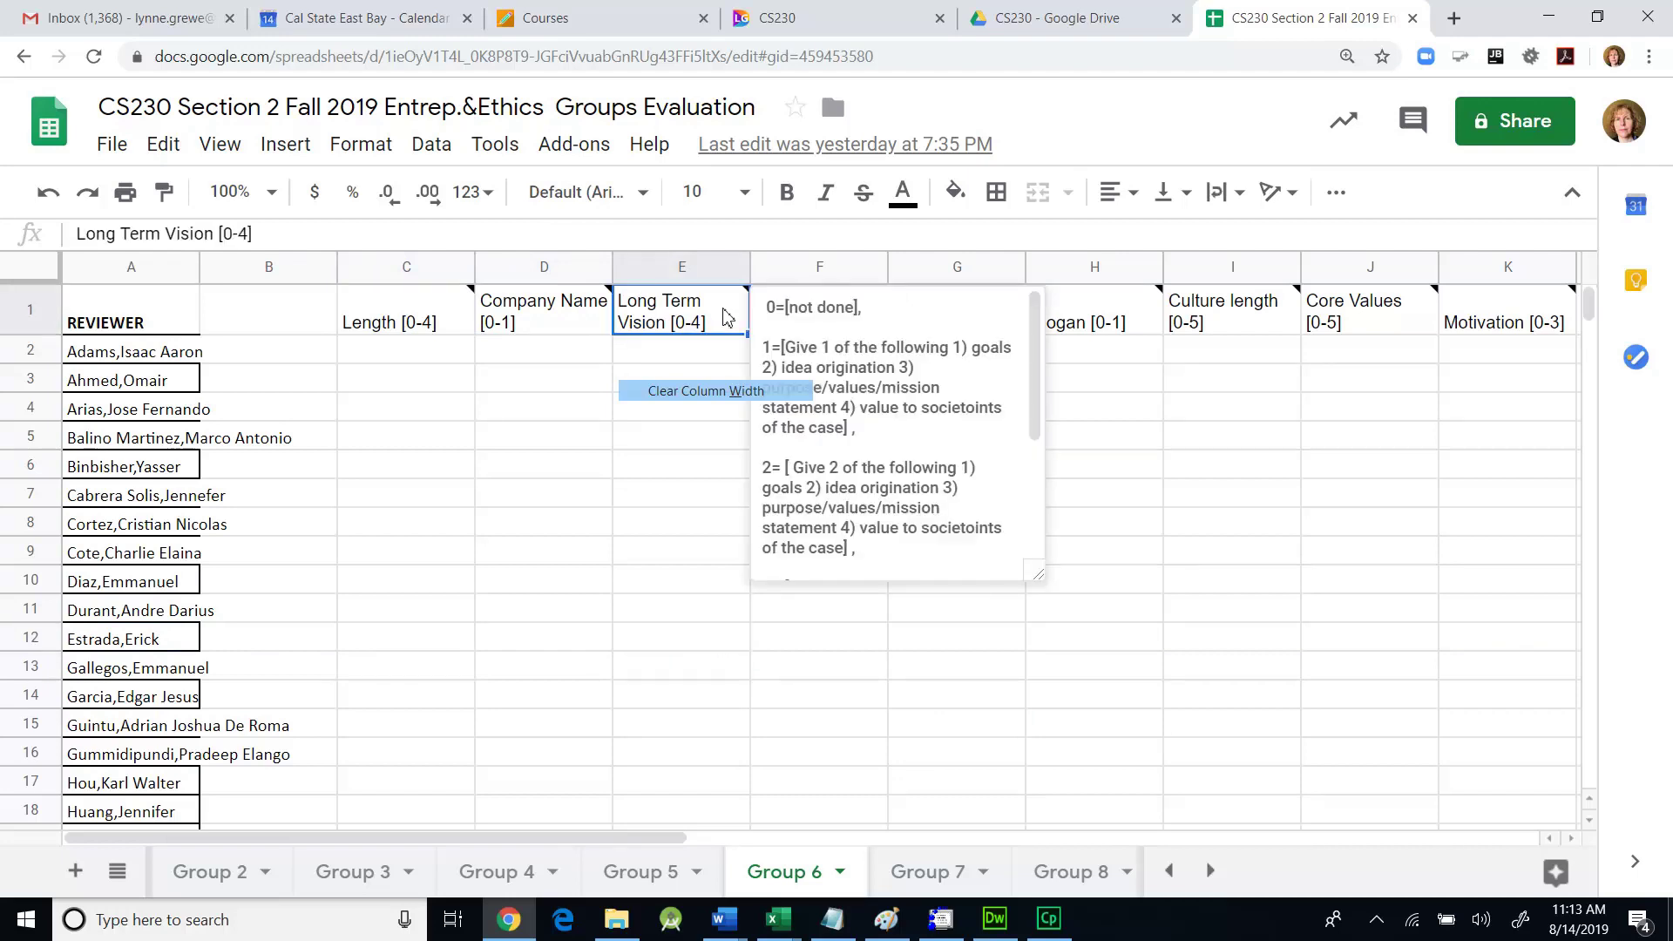
scroll(908, 382, "down", 1)
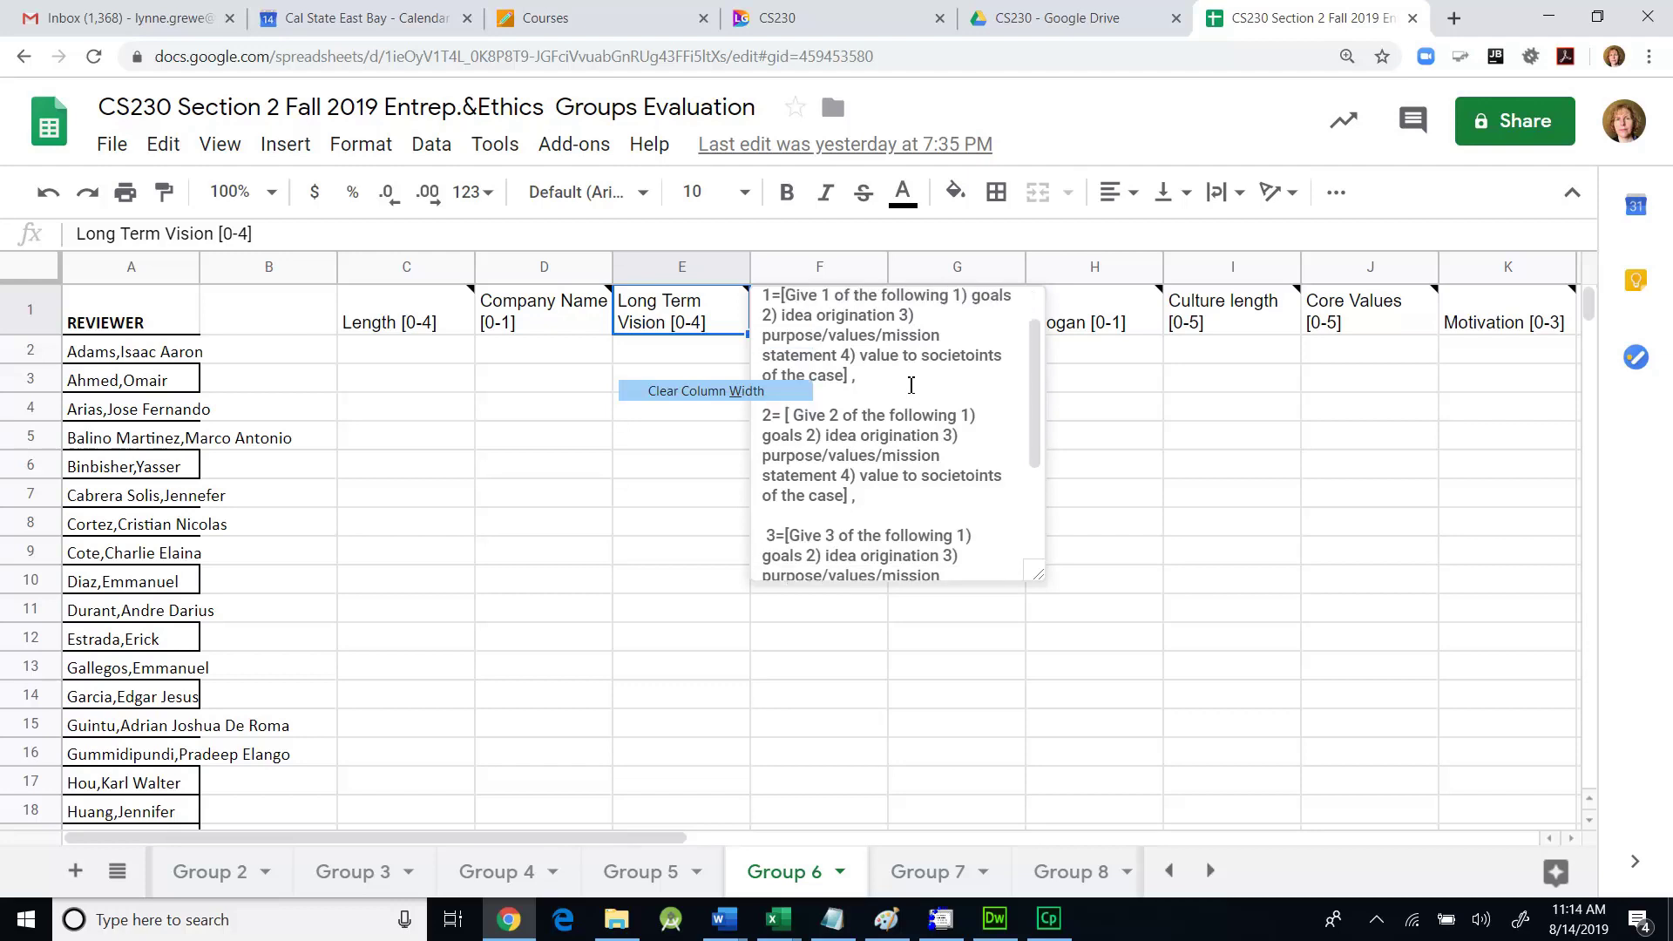
scroll(910, 385, "up", 1)
scroll(910, 385, "up", 1)
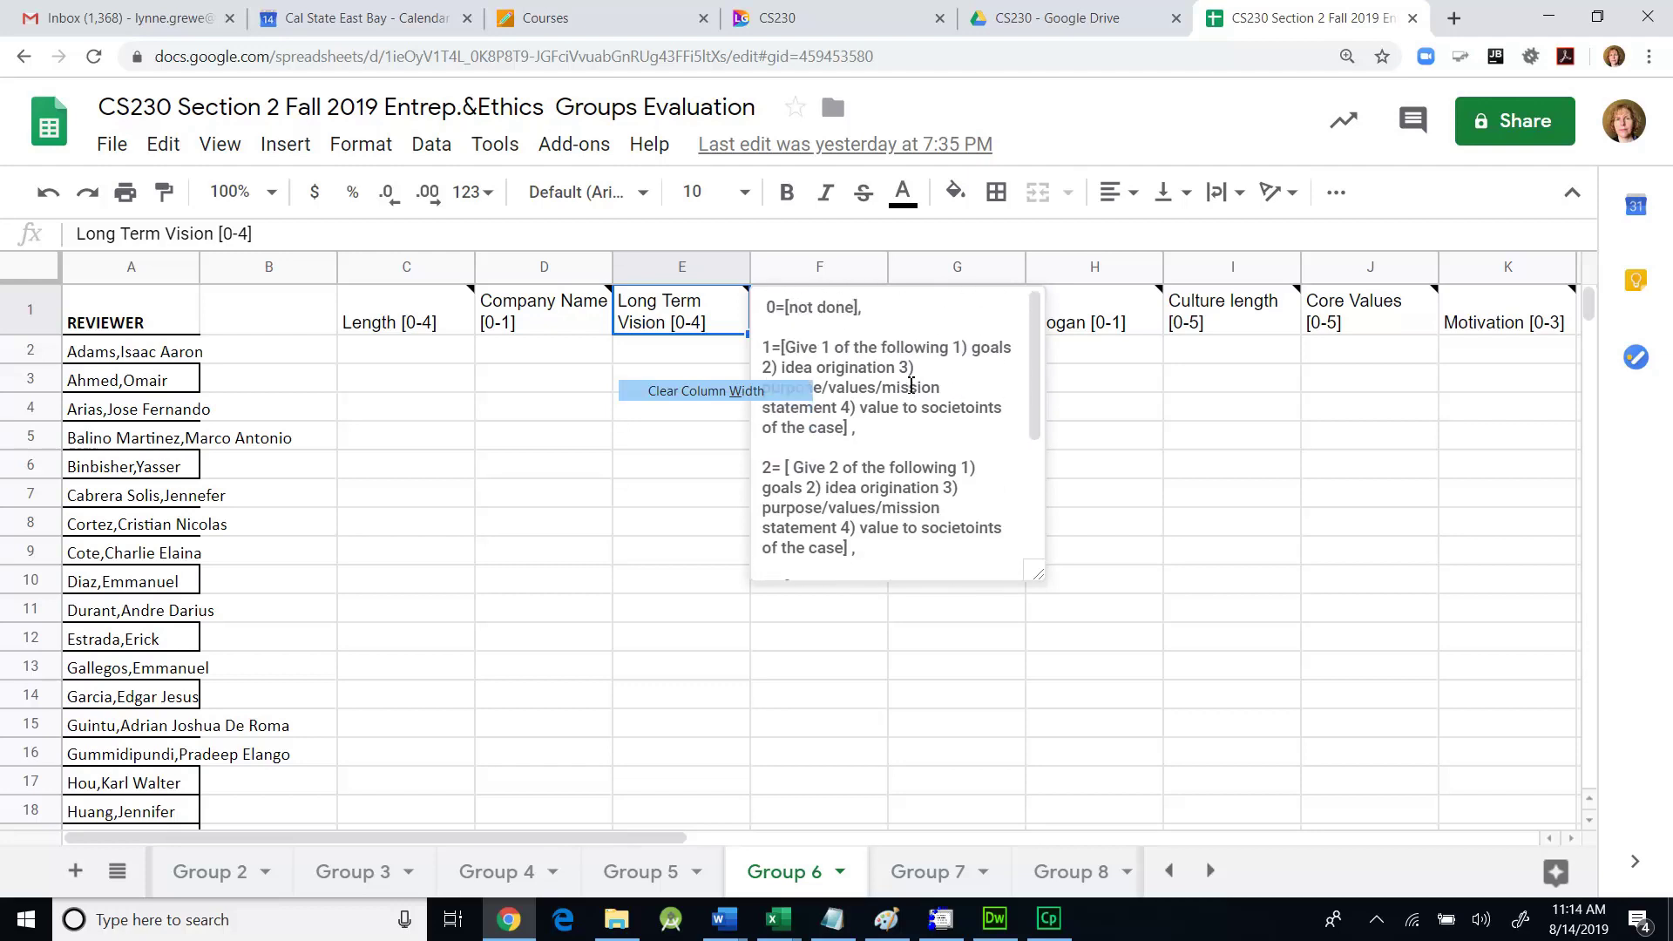
scroll(861, 334, "down", 1)
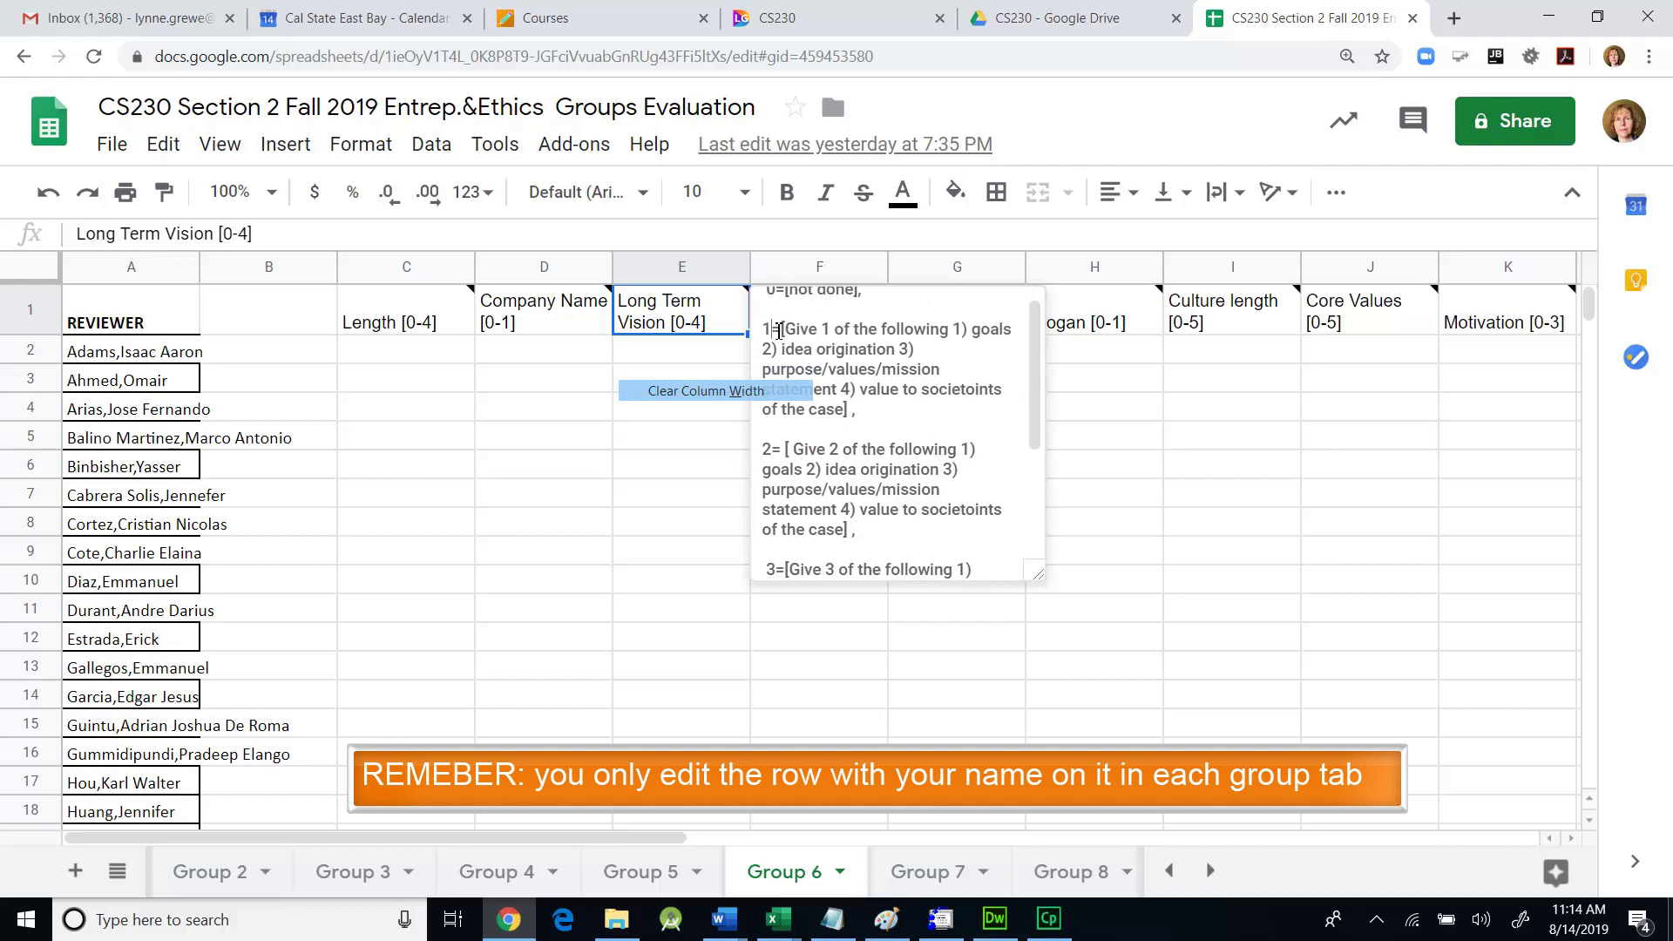
left_click(776, 332)
left_click(827, 330)
left_click_drag(823, 330, 860, 351)
Scroll through the Long Term Vision note's higher scoring levels, highlighting lines along the way.
scroll(861, 352, "down", 1)
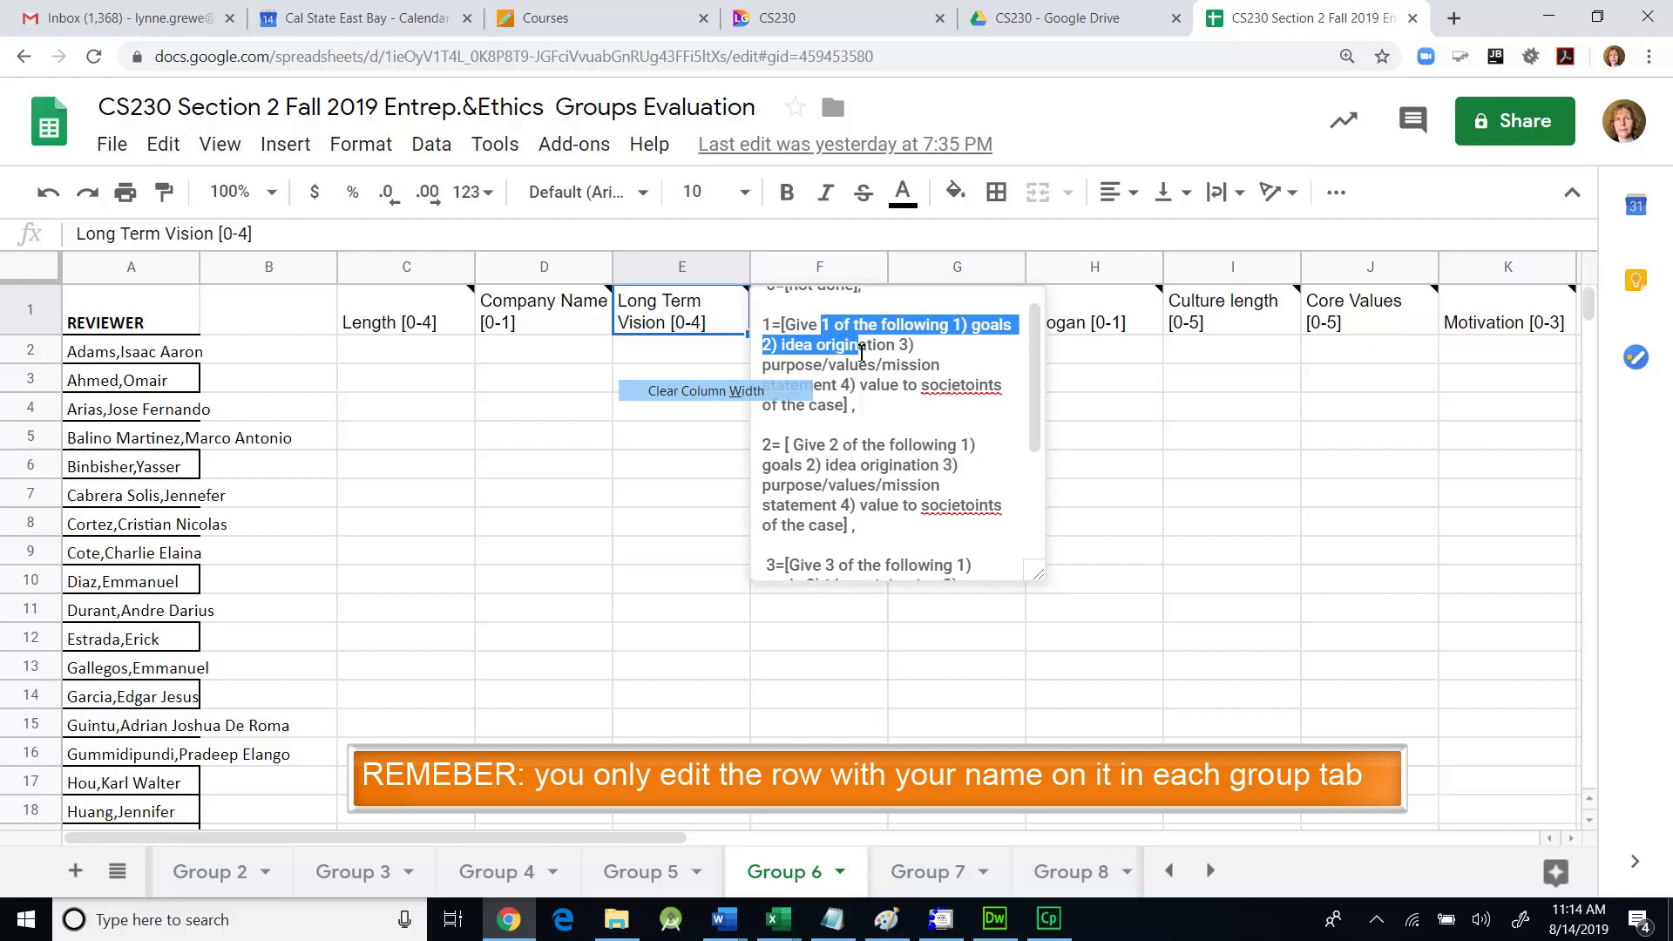
scroll(861, 352, "down", 1)
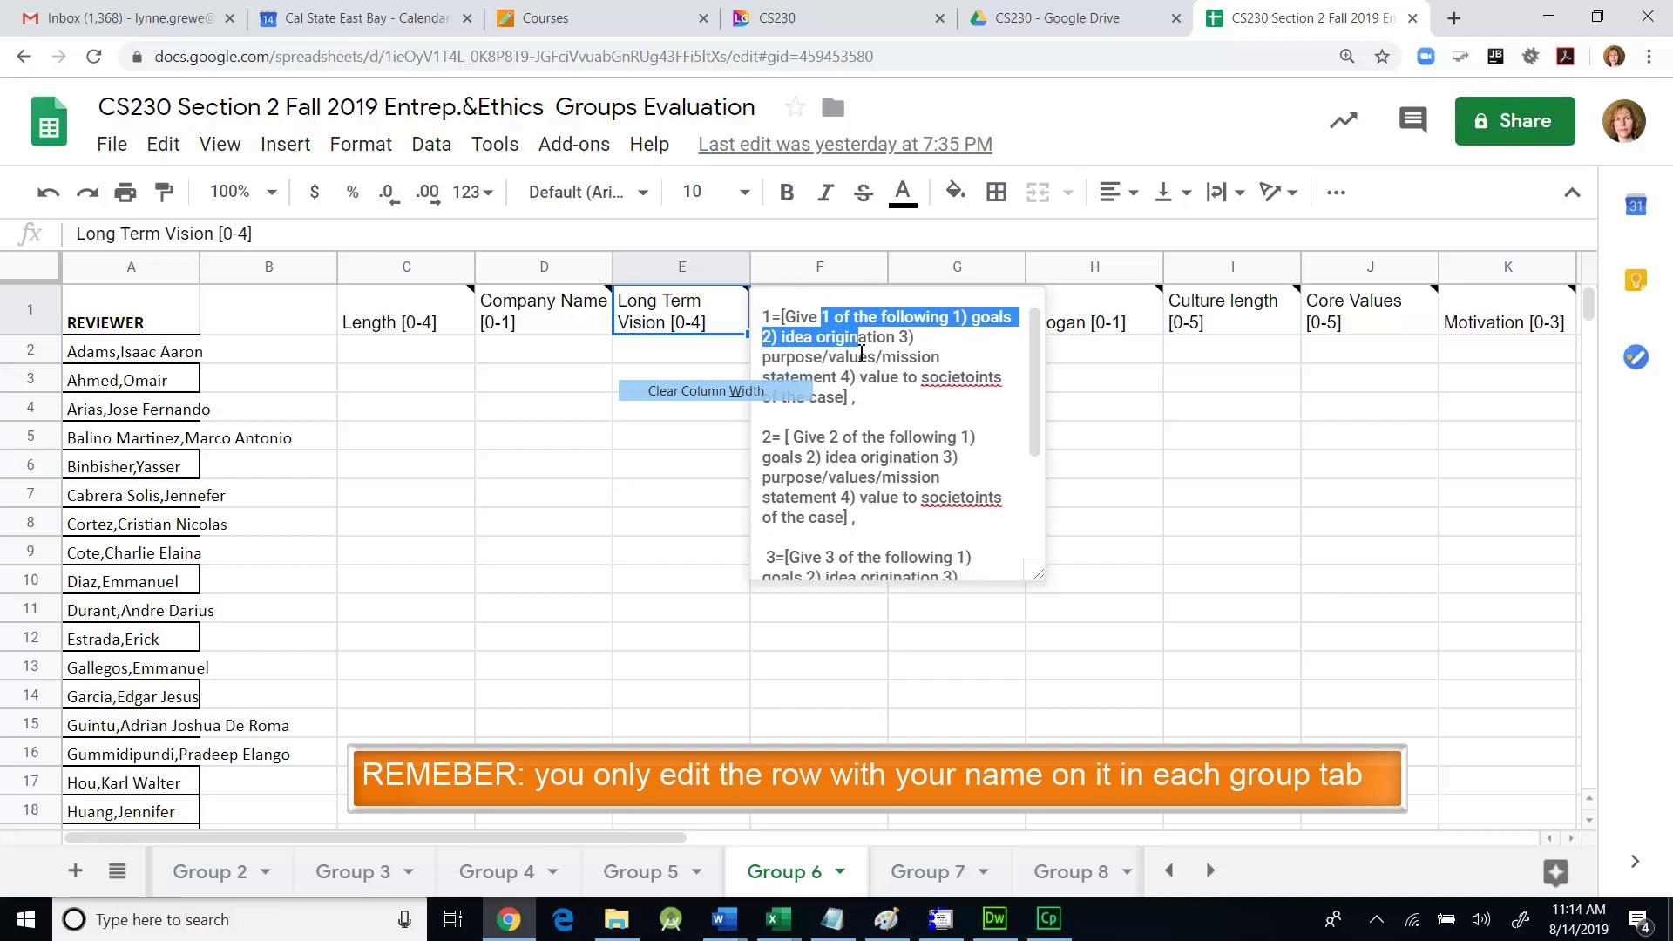
scroll(861, 352, "down", 1)
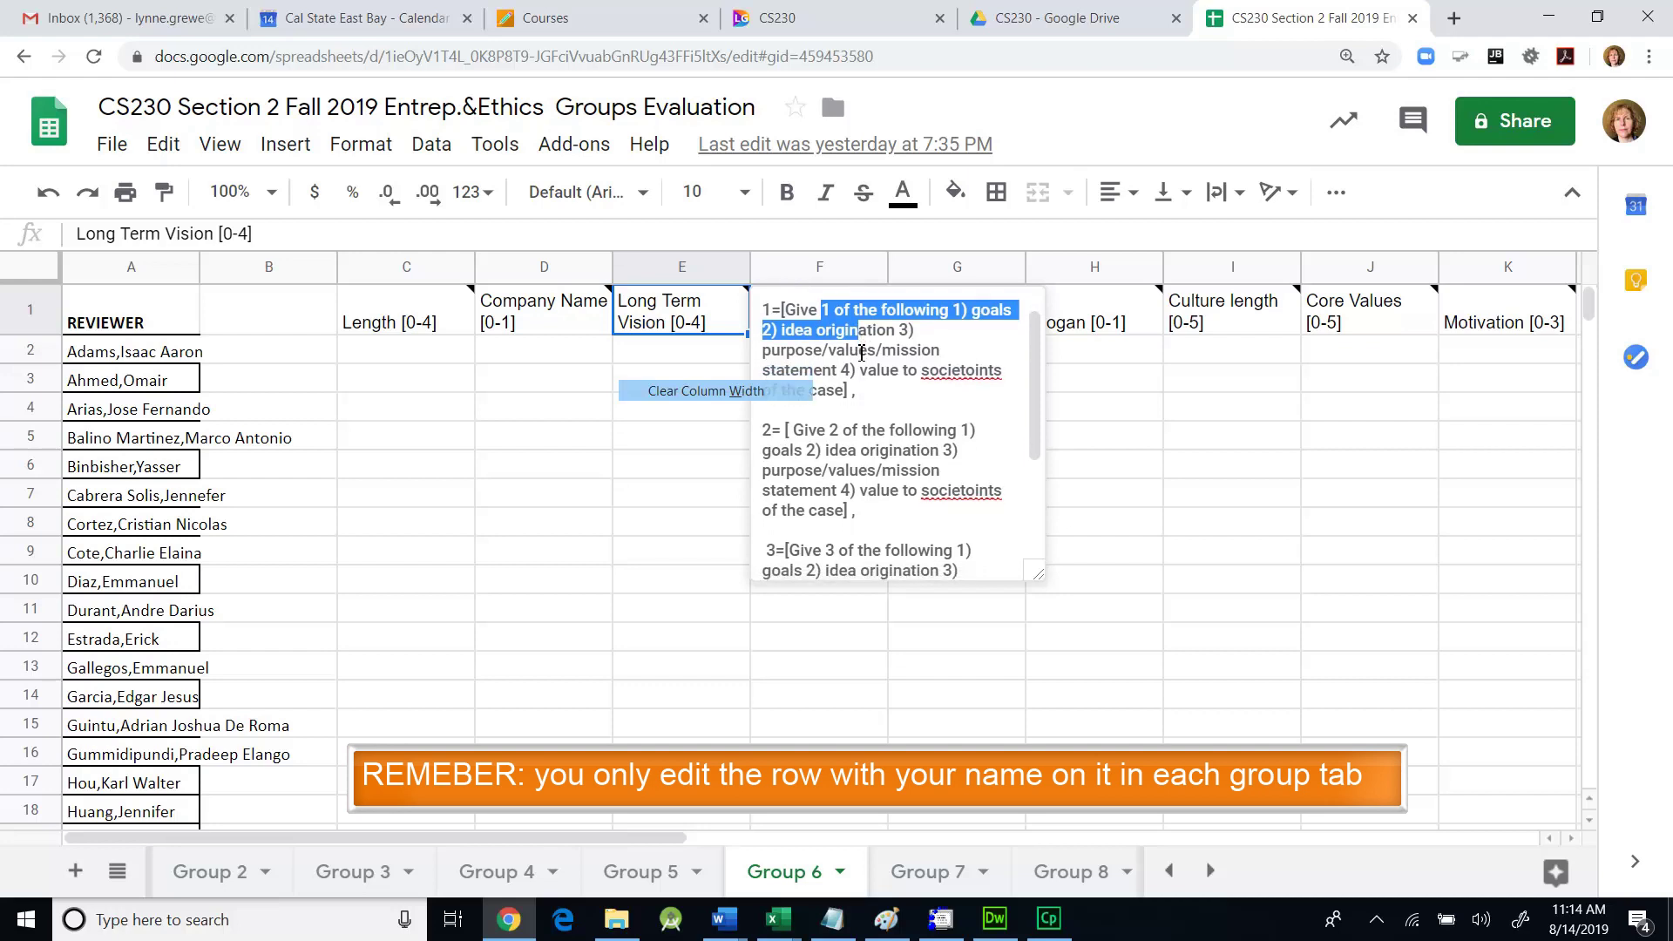
scroll(861, 352, "up", 1)
scroll(861, 352, "down", 2)
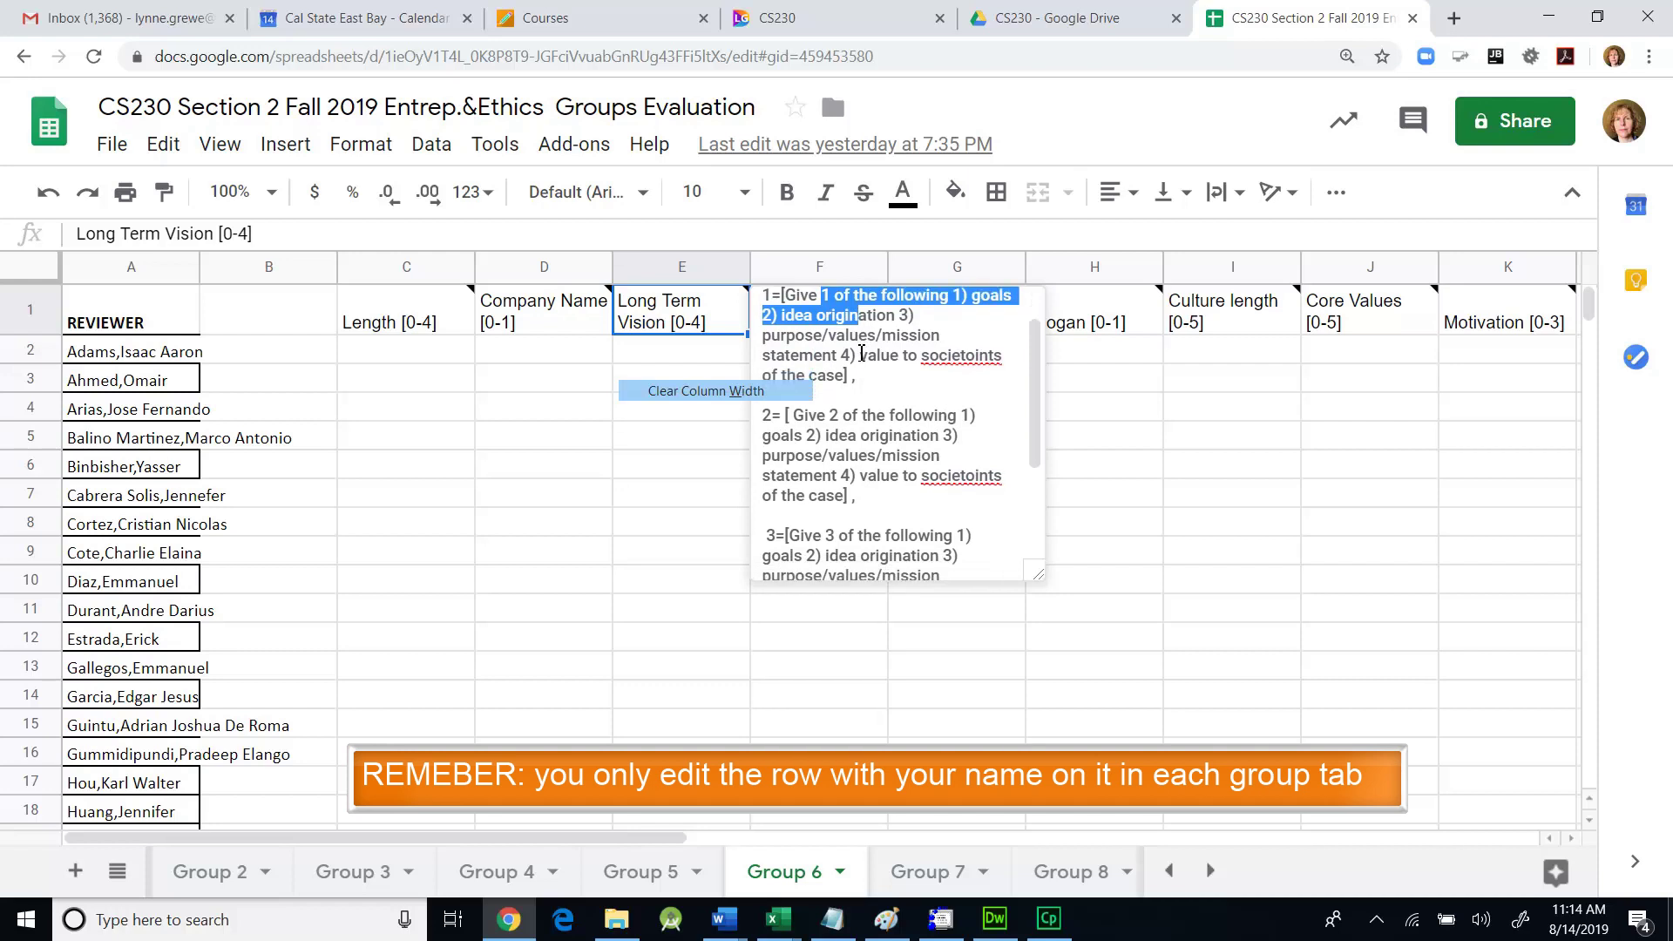
scroll(861, 352, "down", 2)
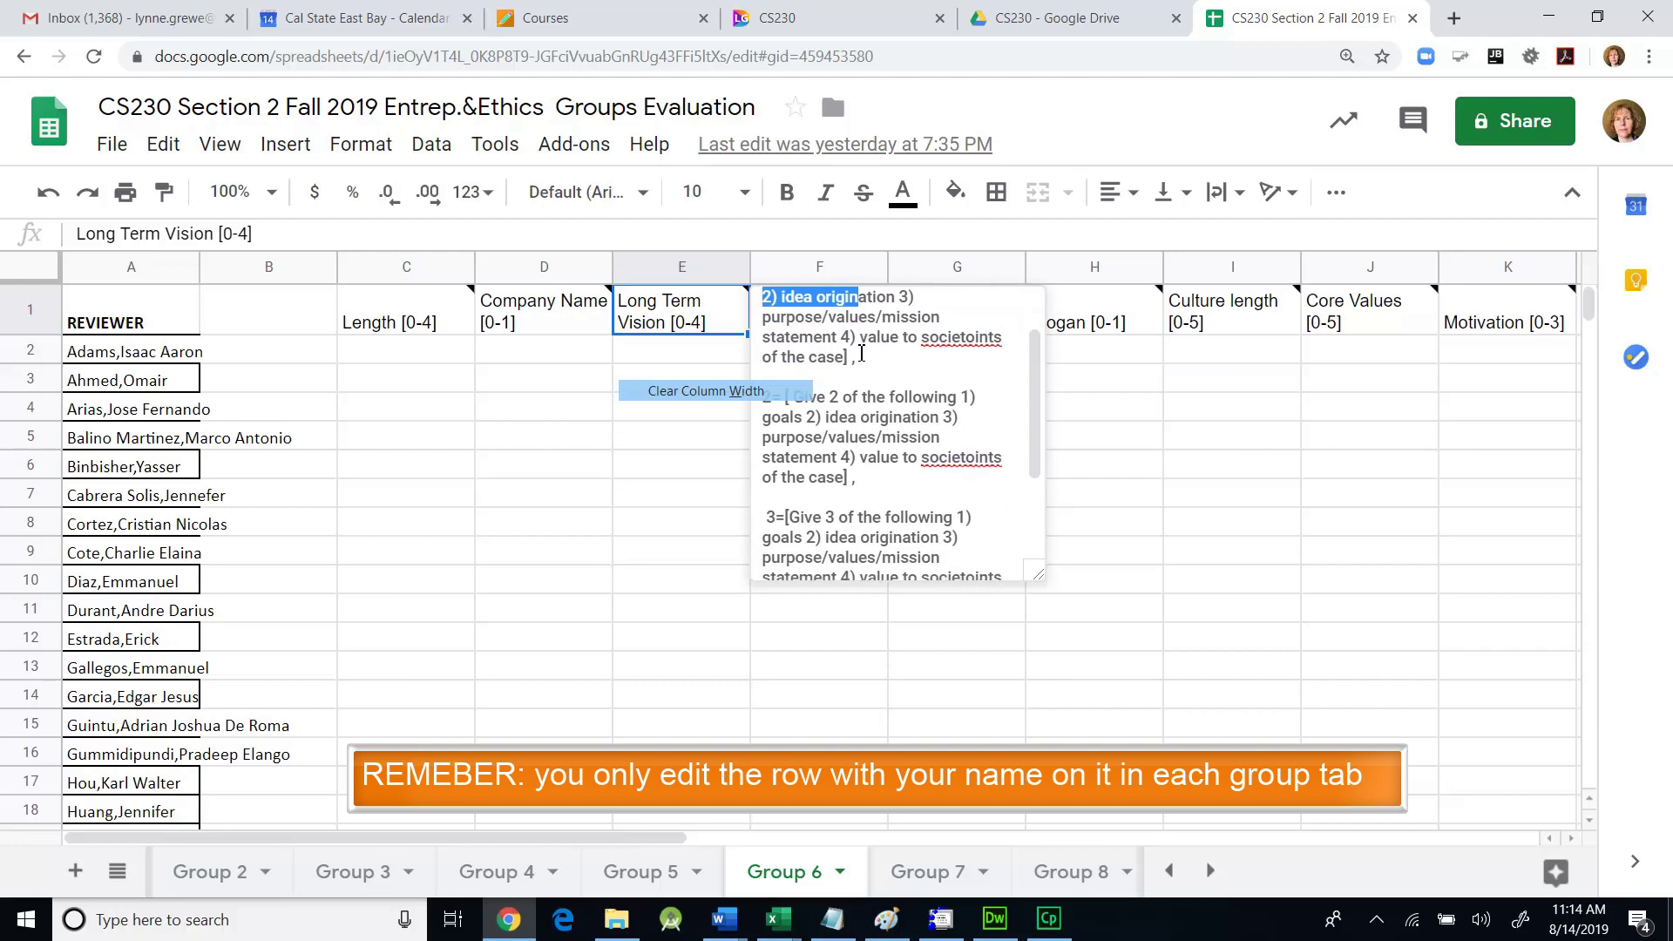
scroll(861, 352, "down", 2)
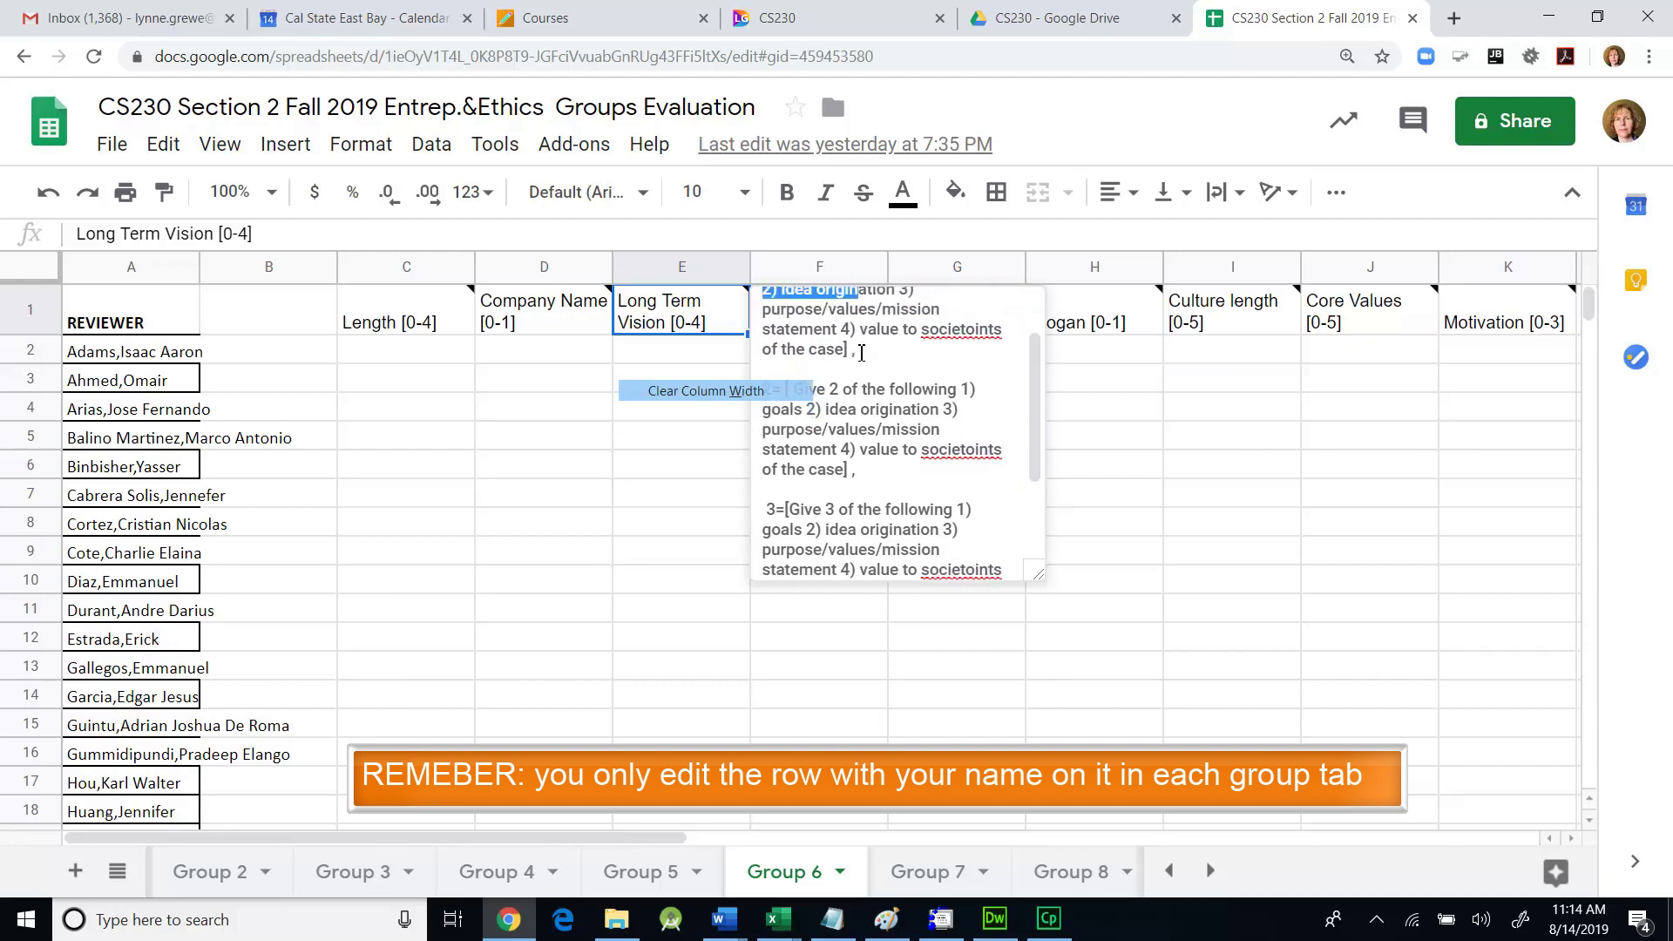
scroll(861, 352, "up", 5)
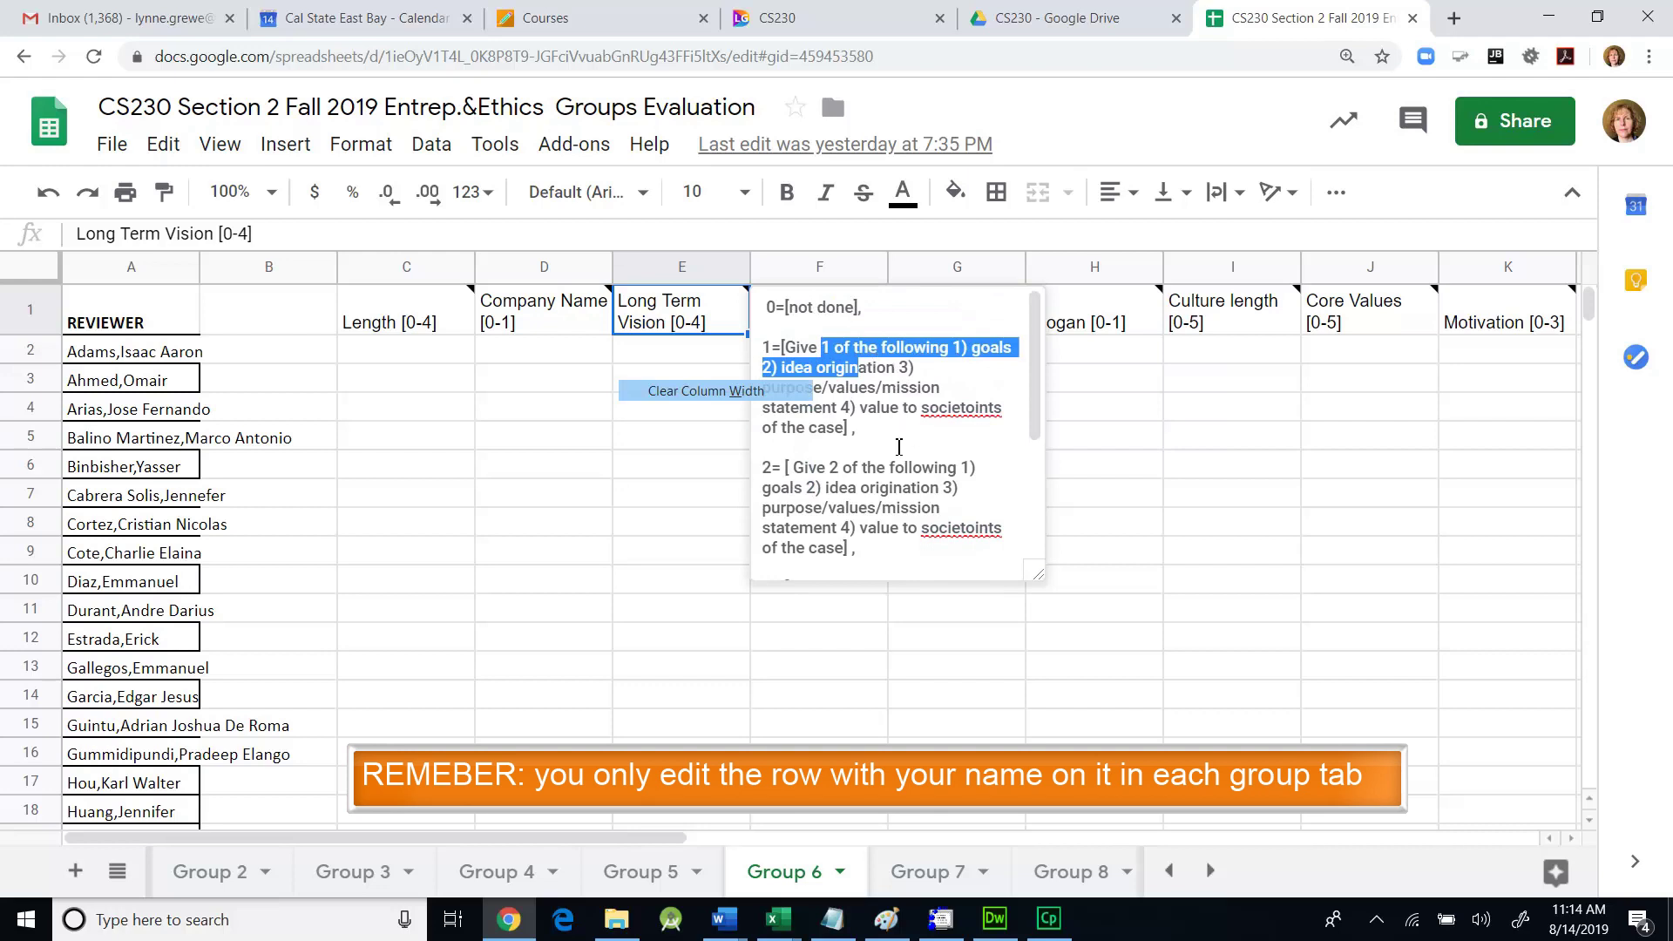
scroll(899, 447, "down", 1)
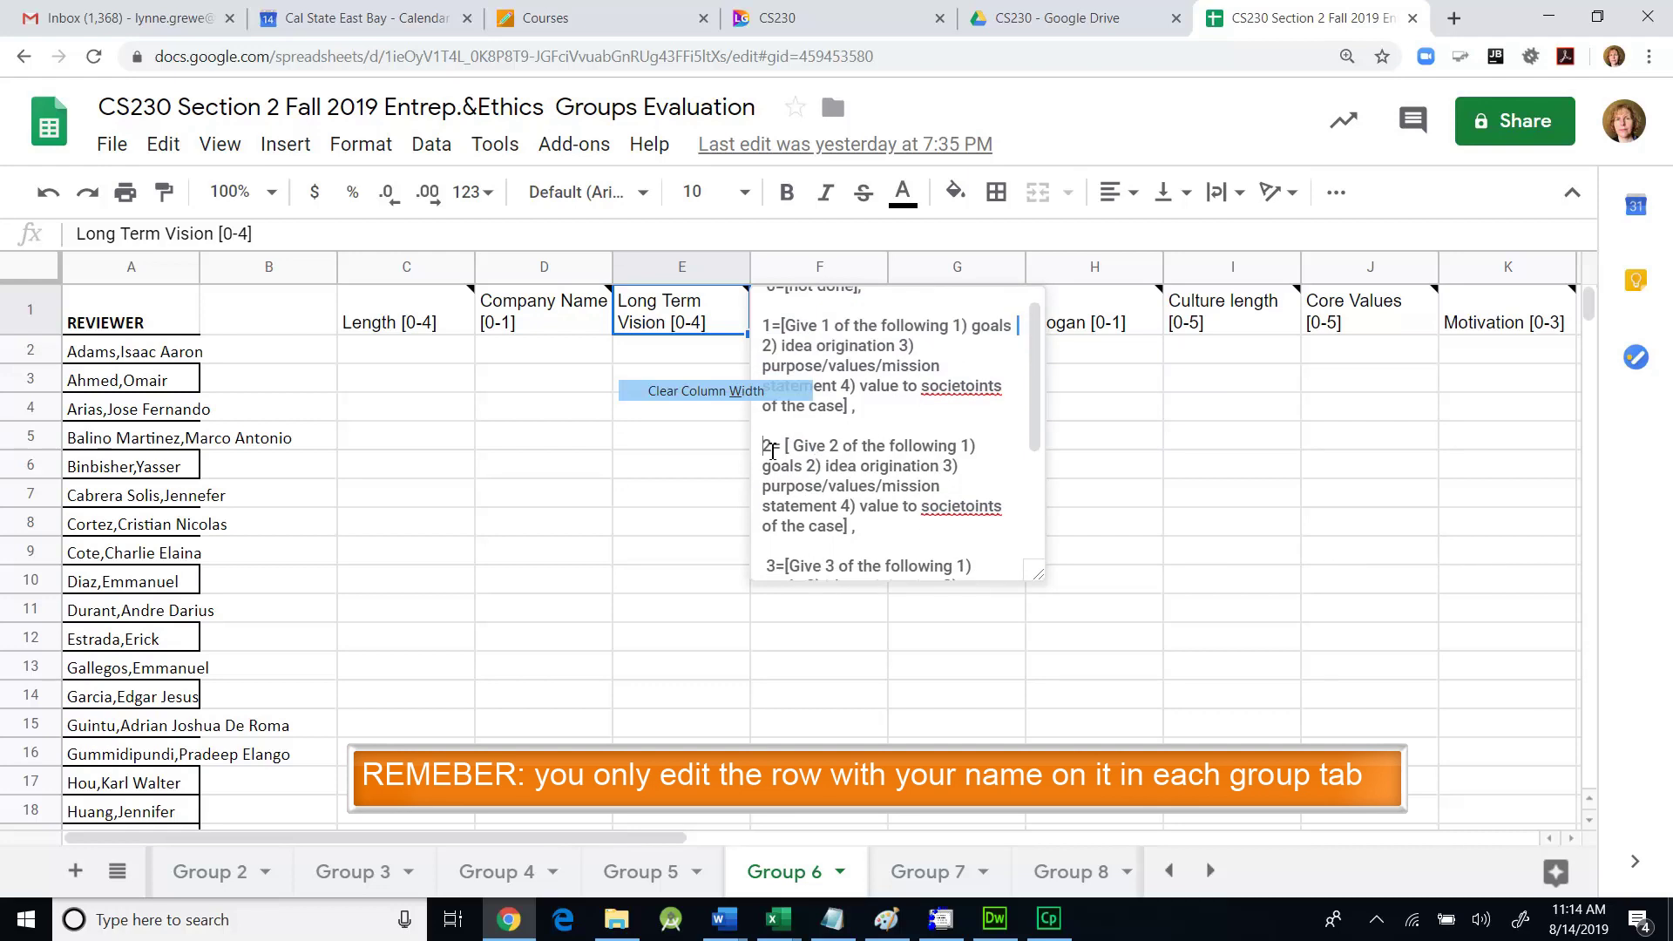
left_click_drag(763, 446, 780, 451)
scroll(782, 479, "down", 3)
left_click_drag(778, 501, 800, 514)
scroll(782, 505, "down", 5)
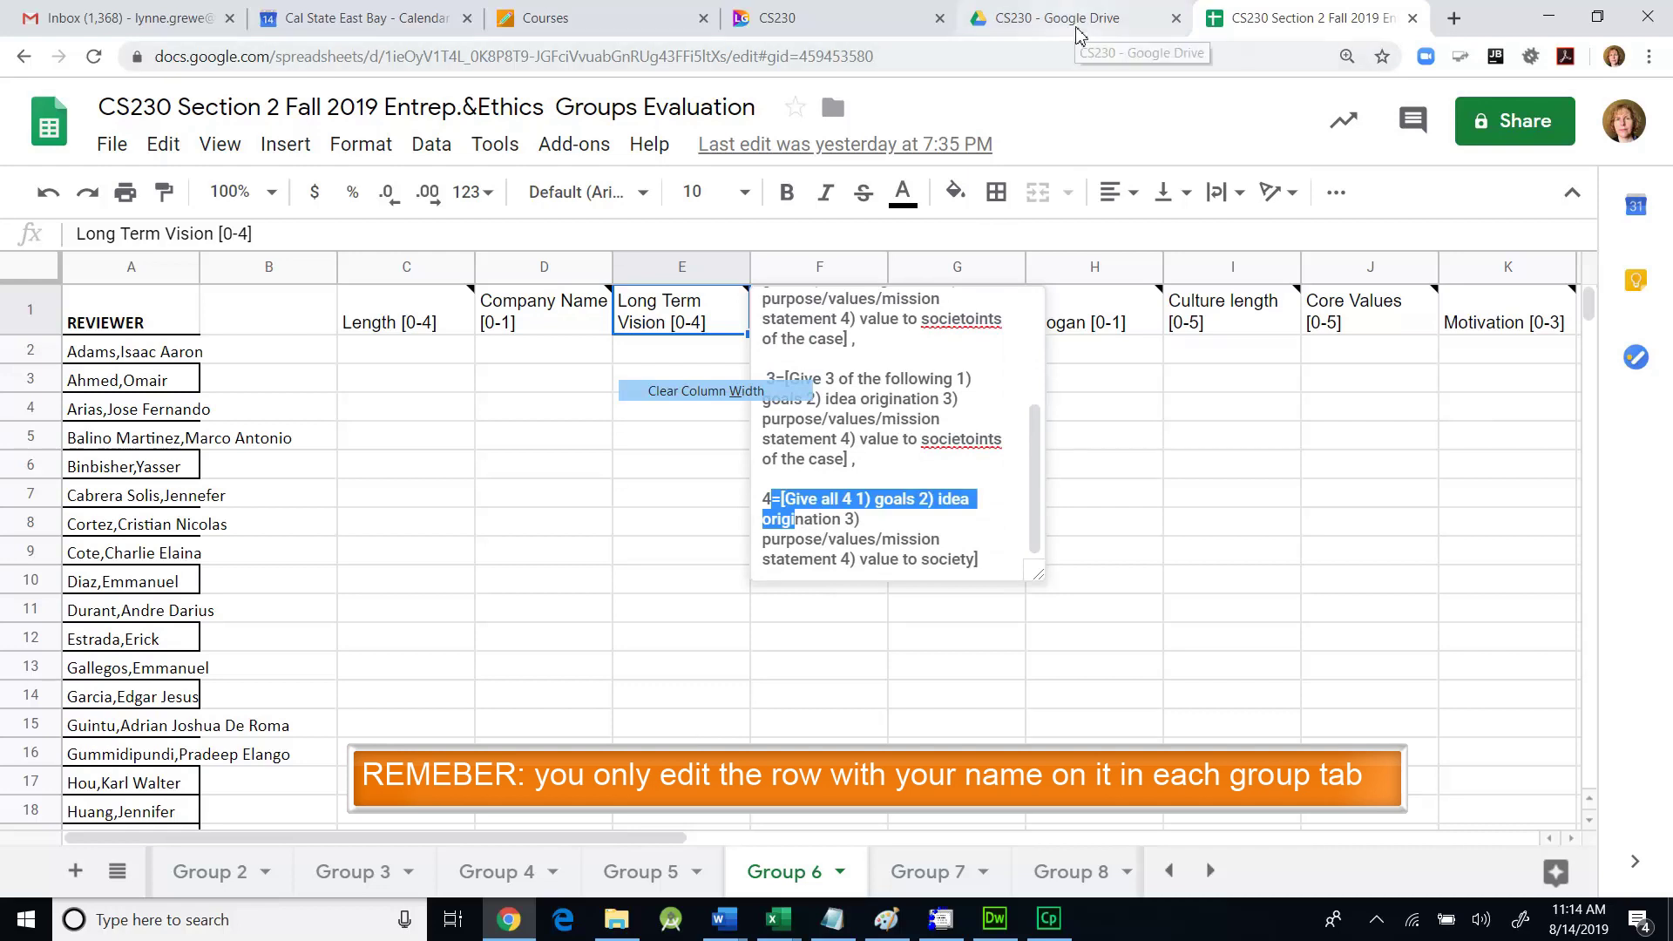
Highlight sub-items 1–4 under 'B. Long-term vision statement' on the CS230 page, then return to the sheet.
left_click(843, 19)
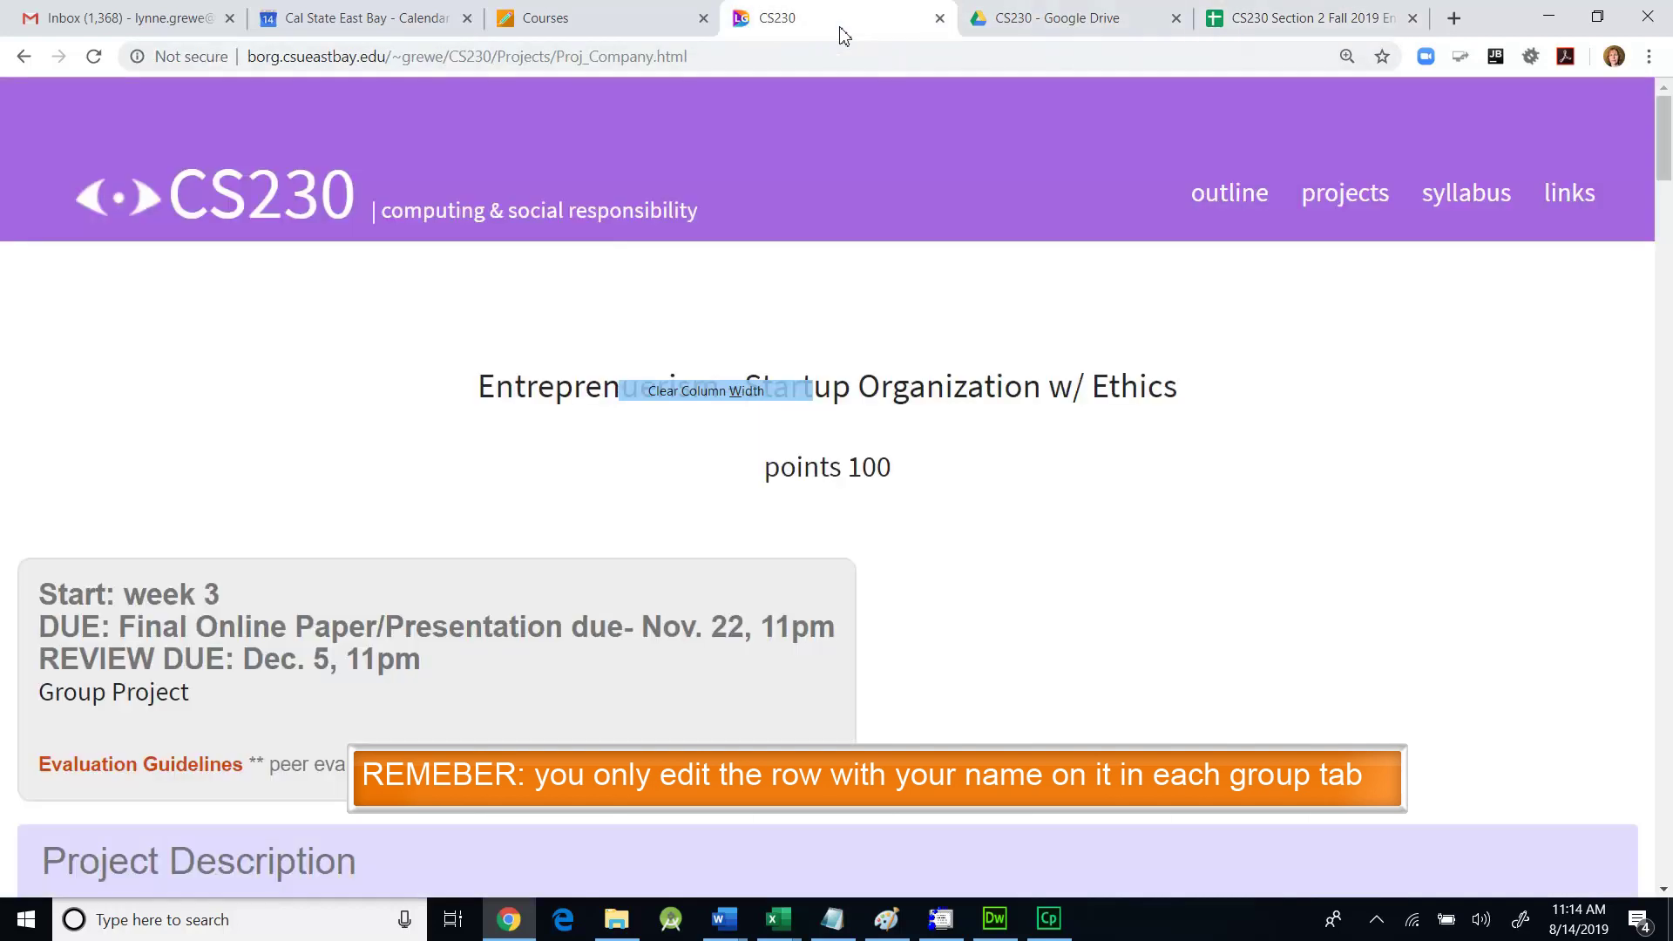
scroll(756, 451, "down", 8)
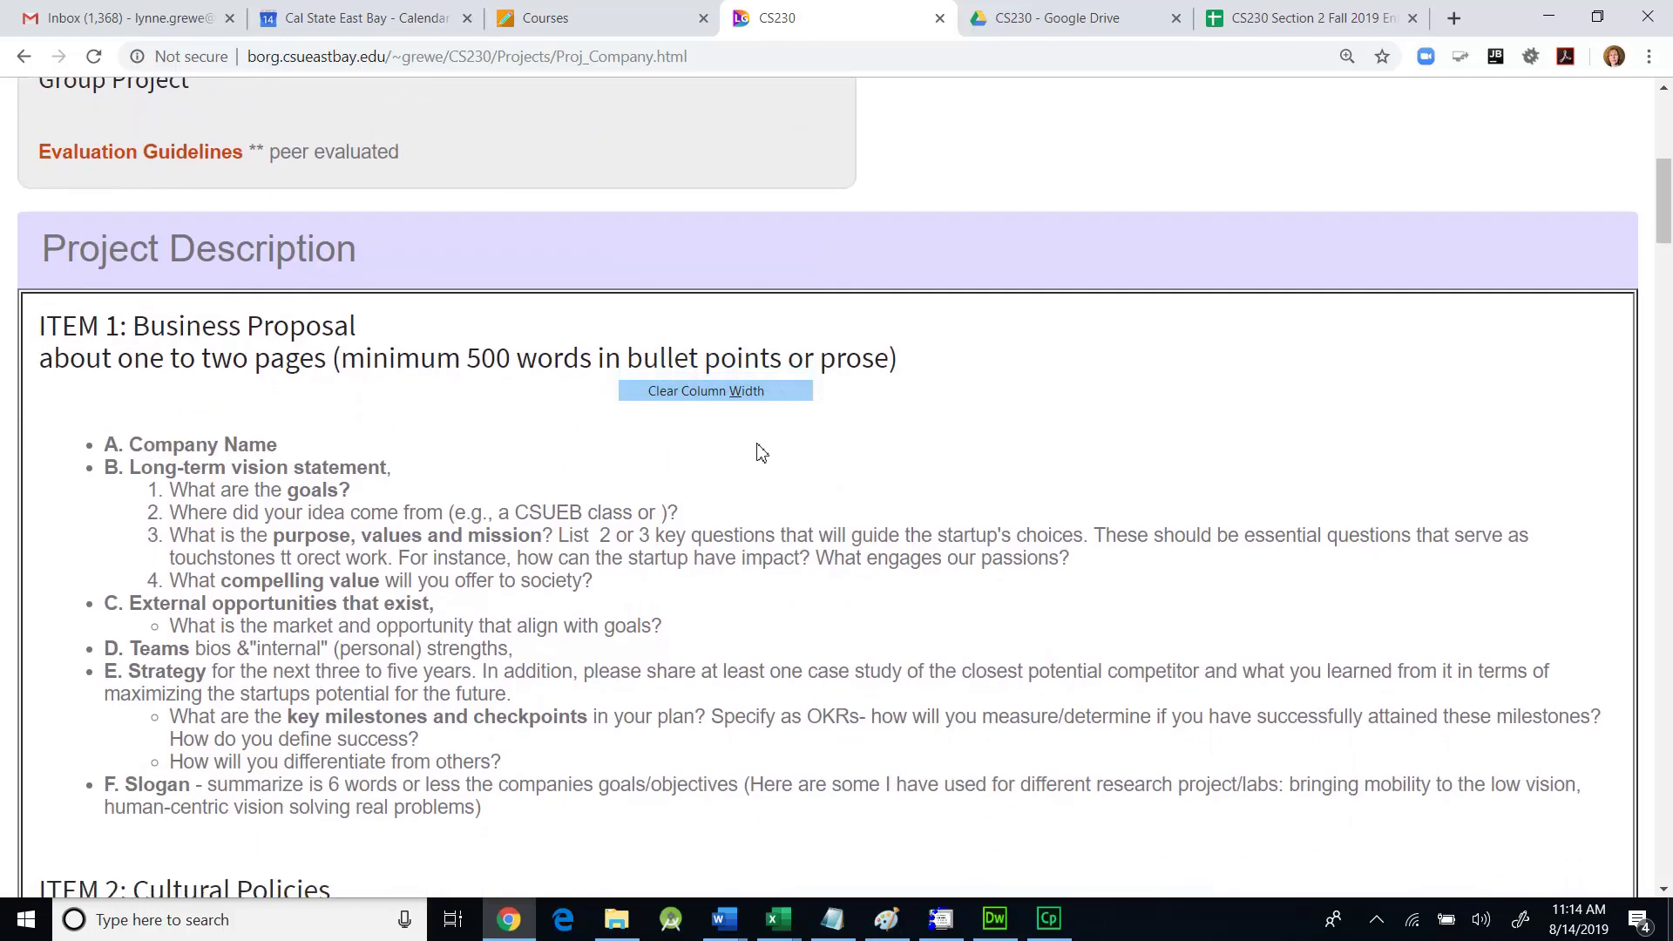
scroll(759, 445, "down", 1)
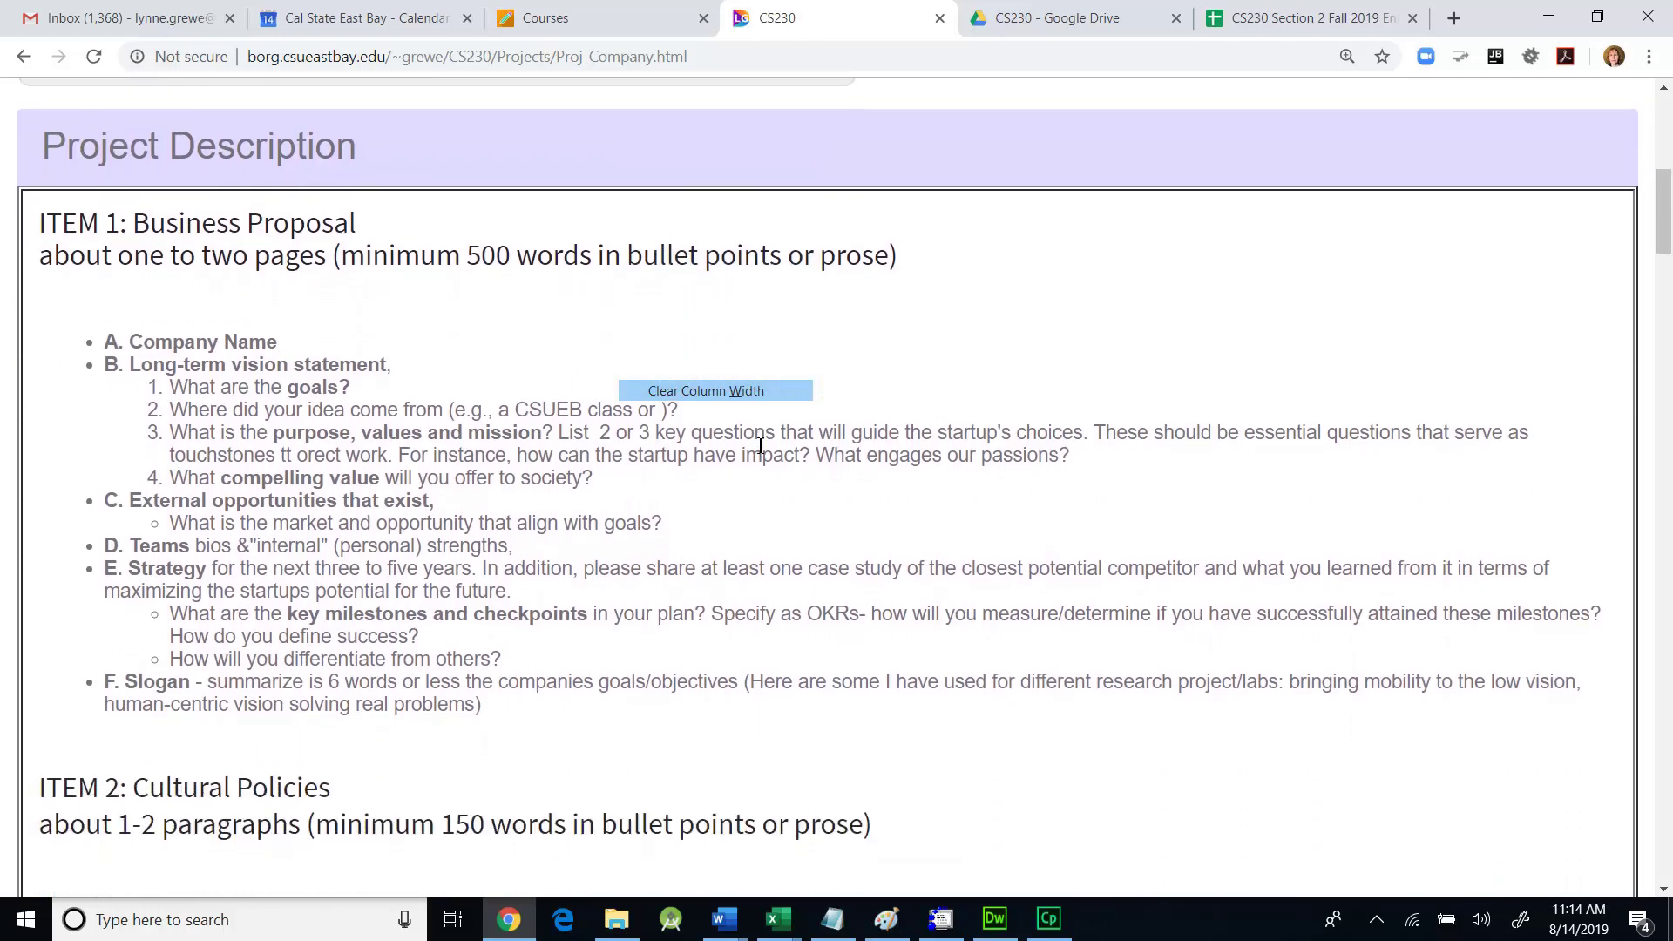
left_click_drag(174, 364, 386, 365)
left_click_drag(171, 387, 621, 493)
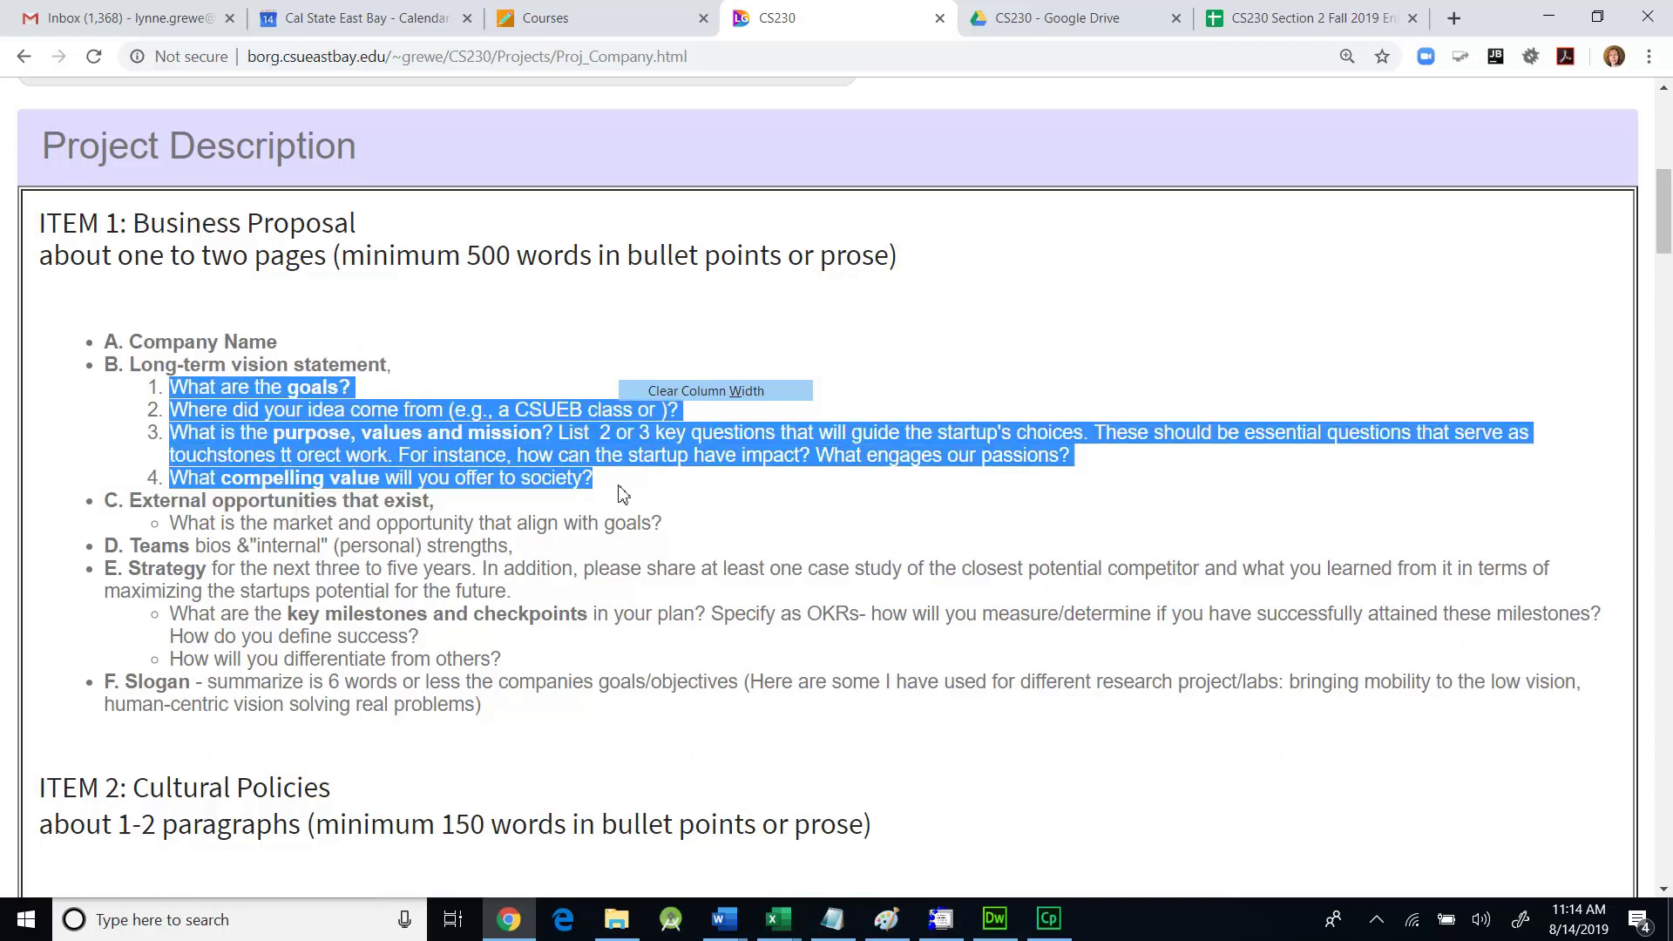
left_click(1314, 33)
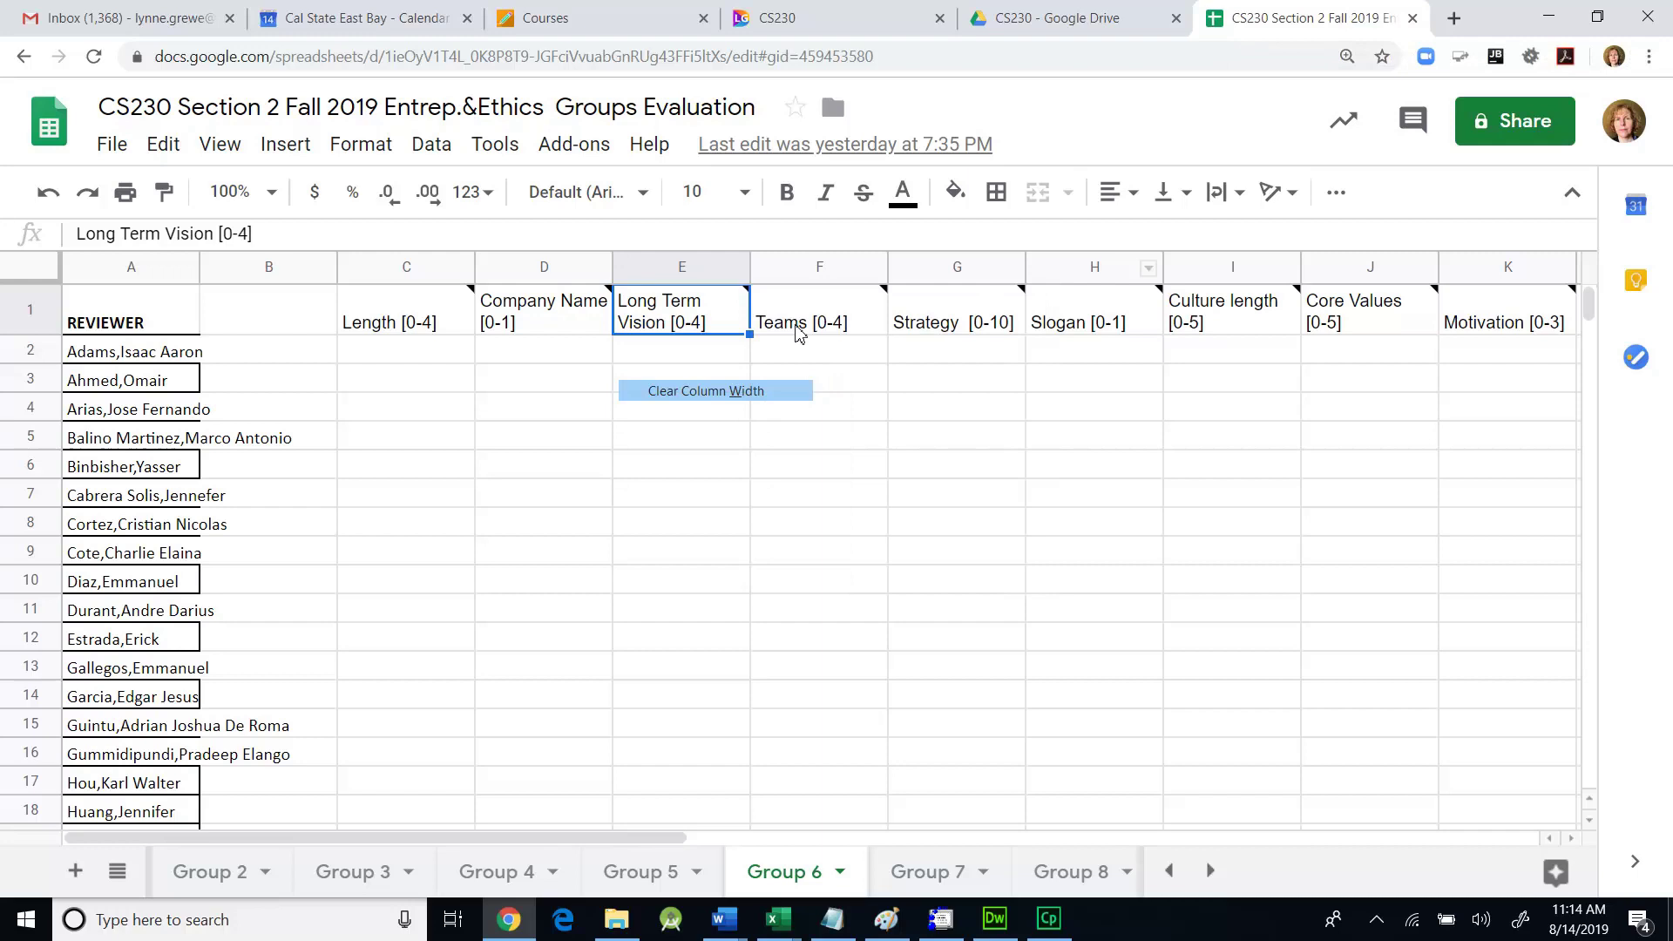
Read the Teams [0-4] note on F1, select score cell F12, and open the Strategy [0-10] note.
mouse_move(836, 340)
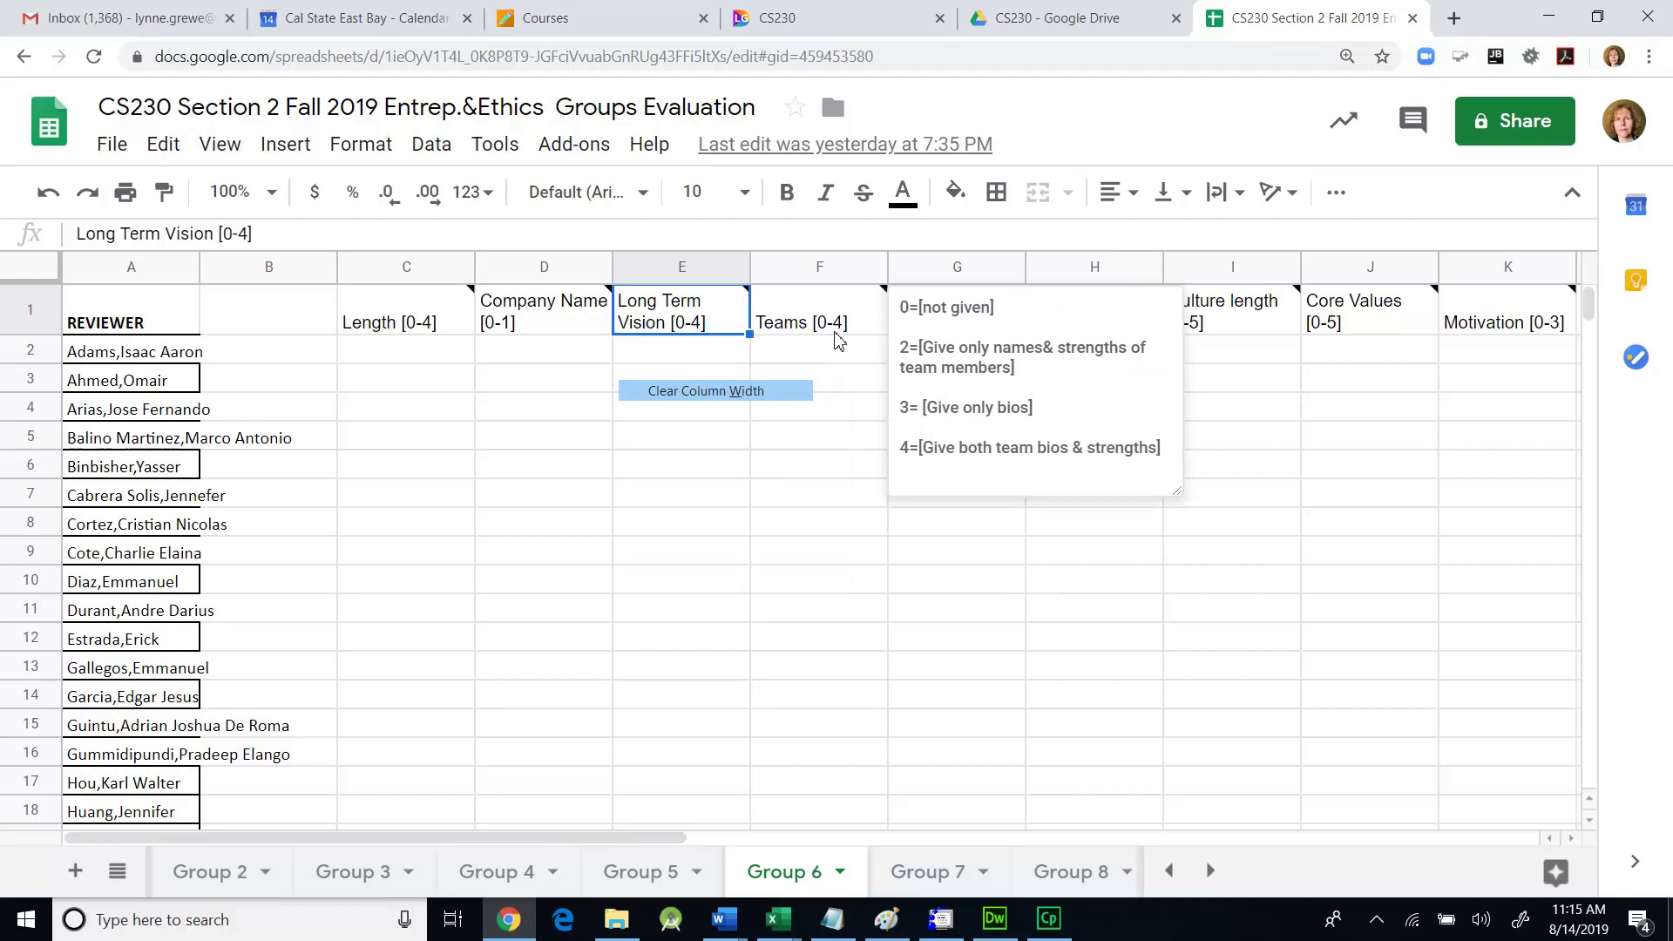
left_click(836, 340)
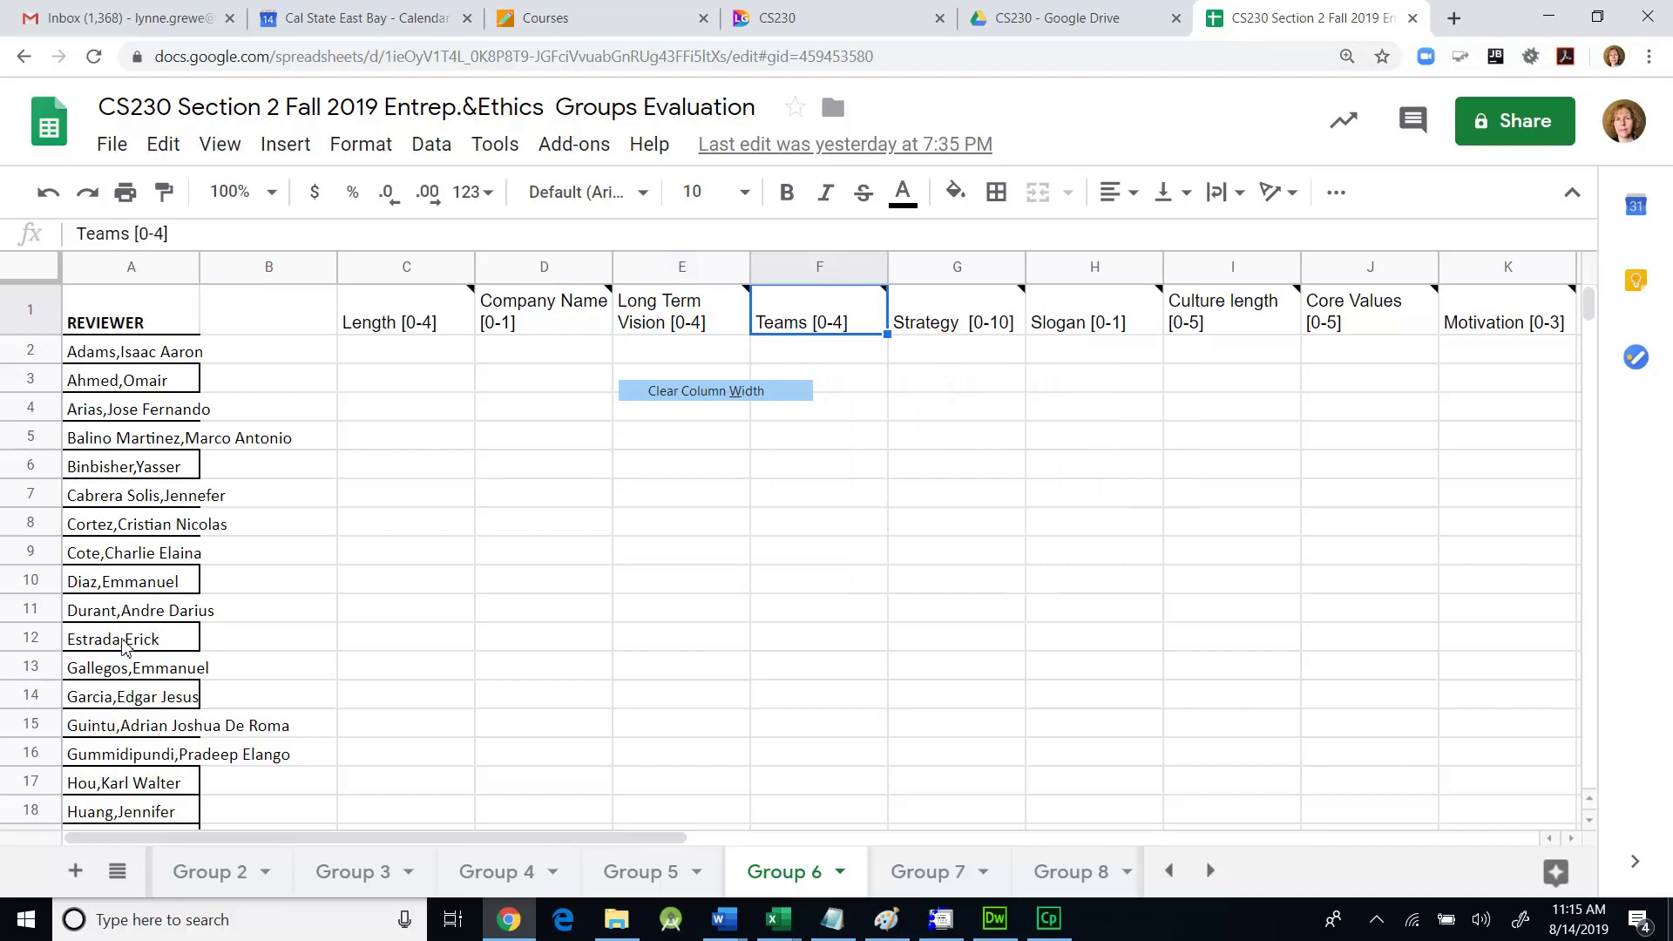
left_click(32, 643)
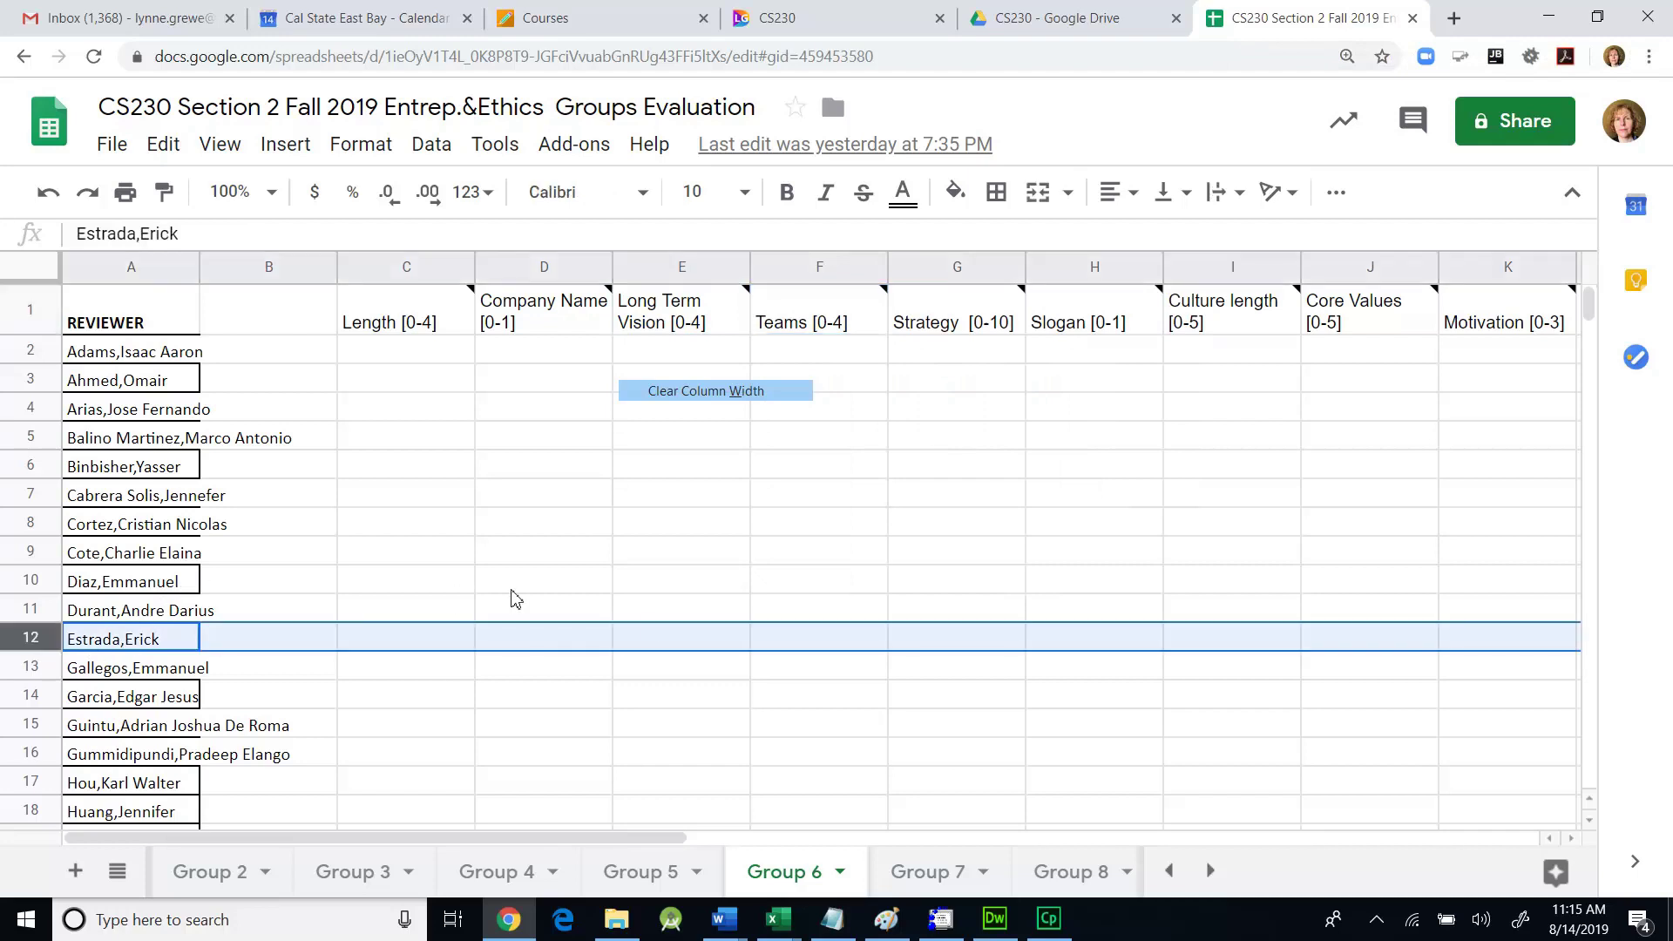
left_click(826, 645)
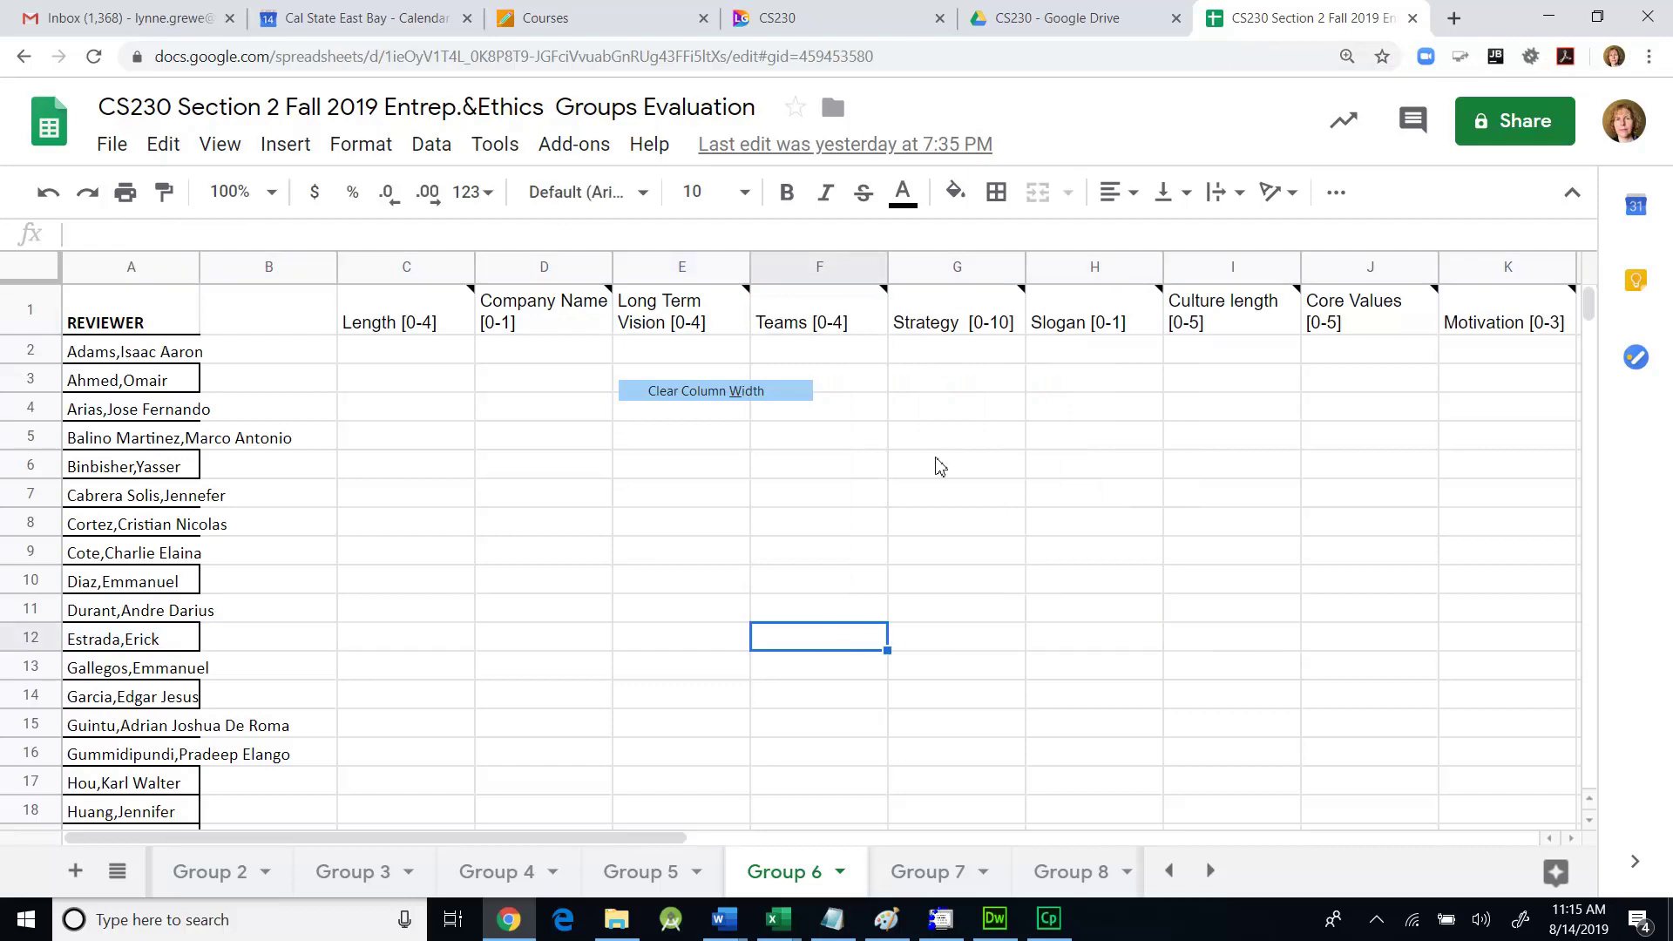
left_click(951, 323)
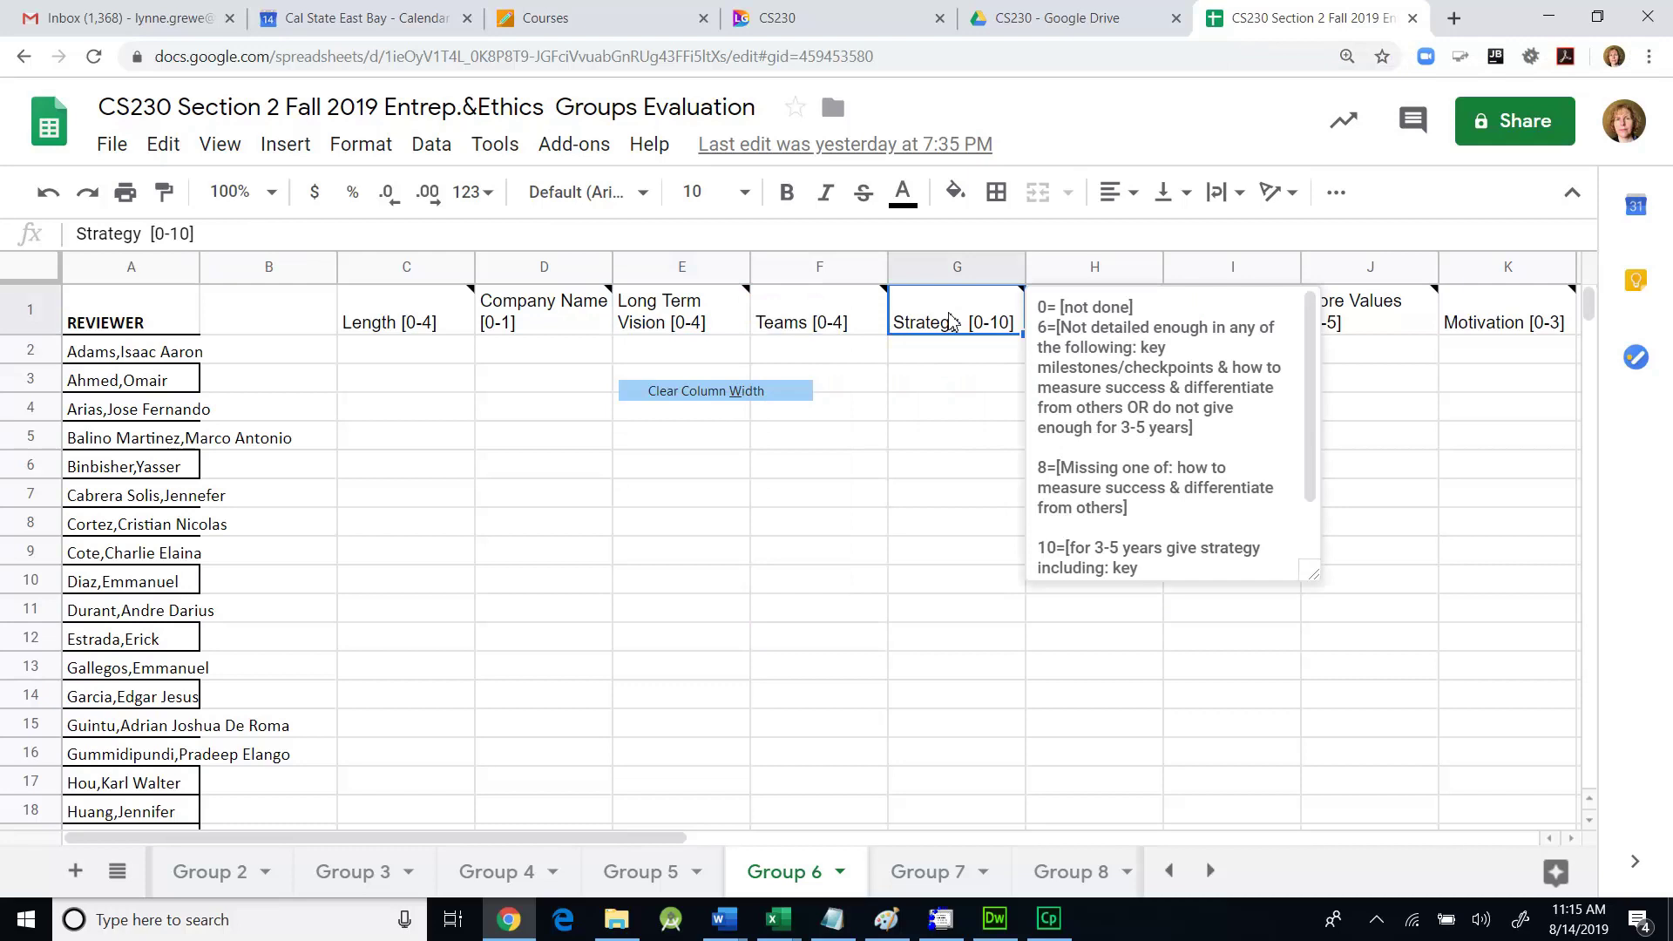
Highlight item E's Strategy opening, case study requirement and key milestones question, then return to the sheet.
left_click(1099, 25)
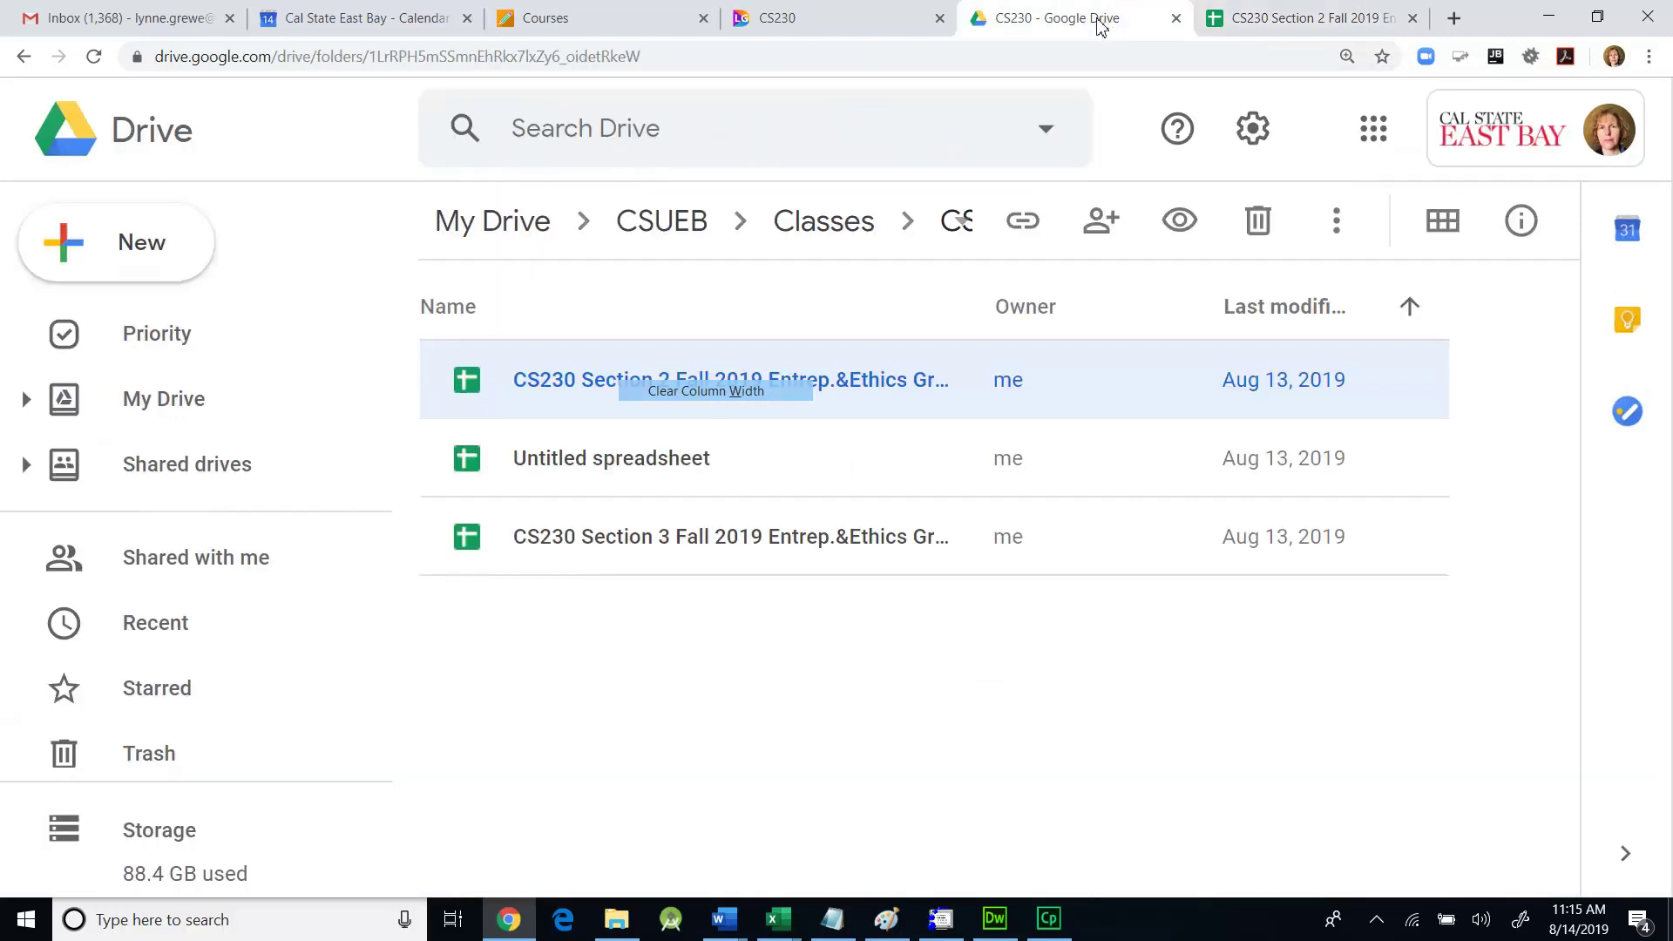
left_click(822, 20)
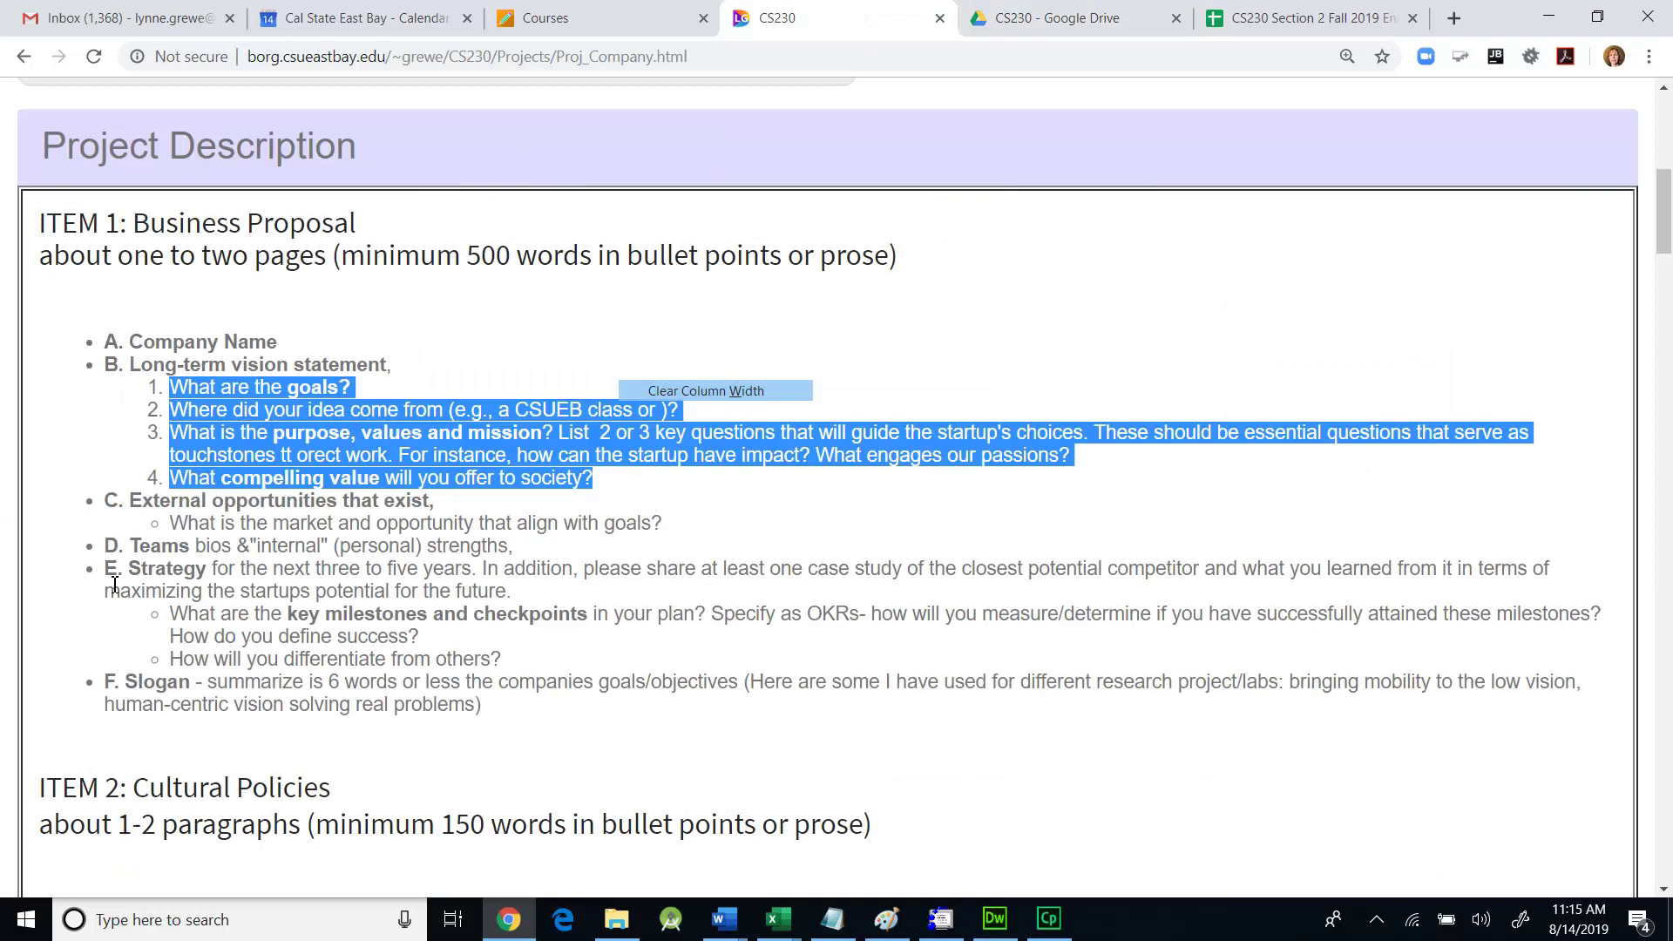
left_click_drag(128, 575, 222, 594)
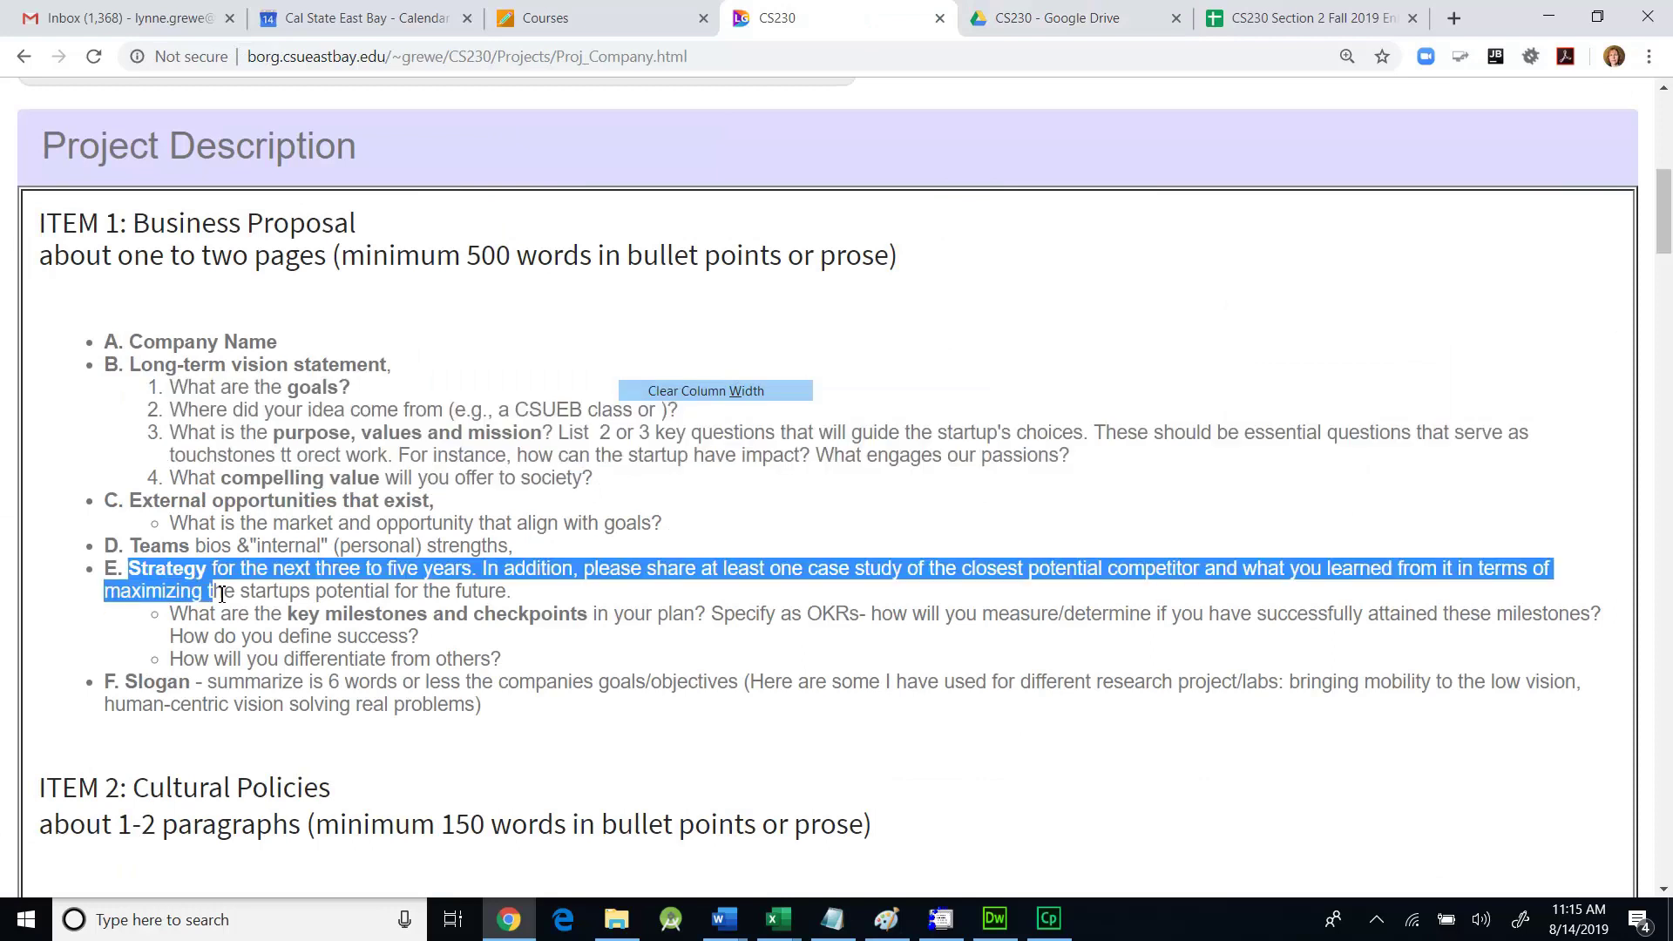
left_click(222, 594)
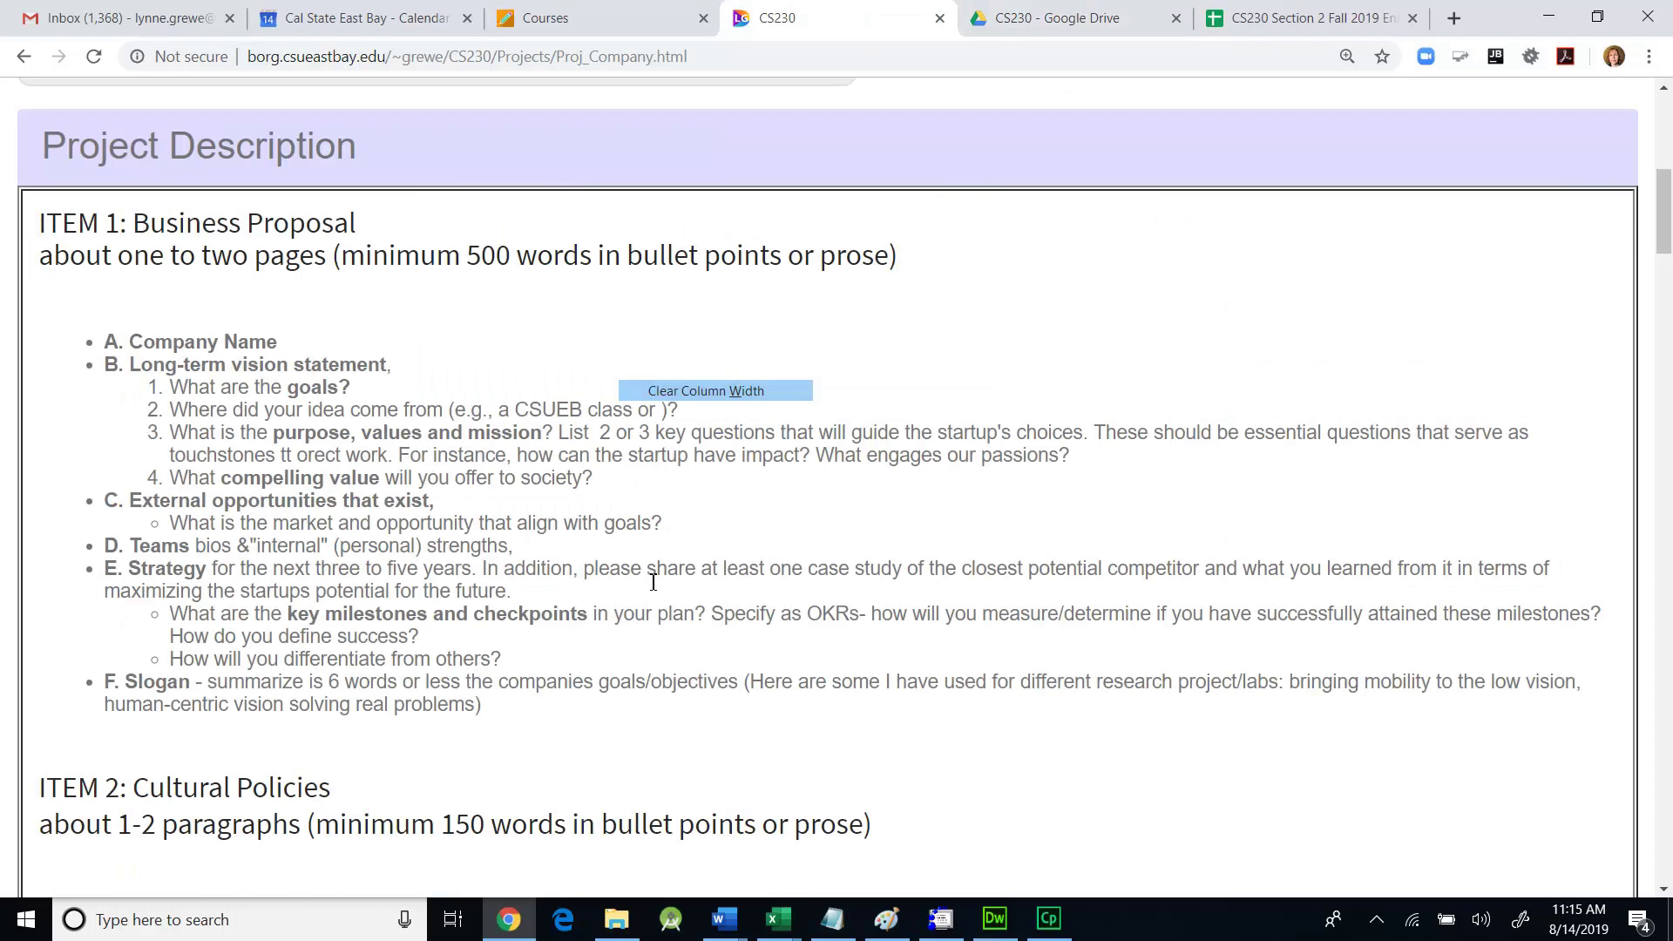
left_click_drag(647, 575, 658, 606)
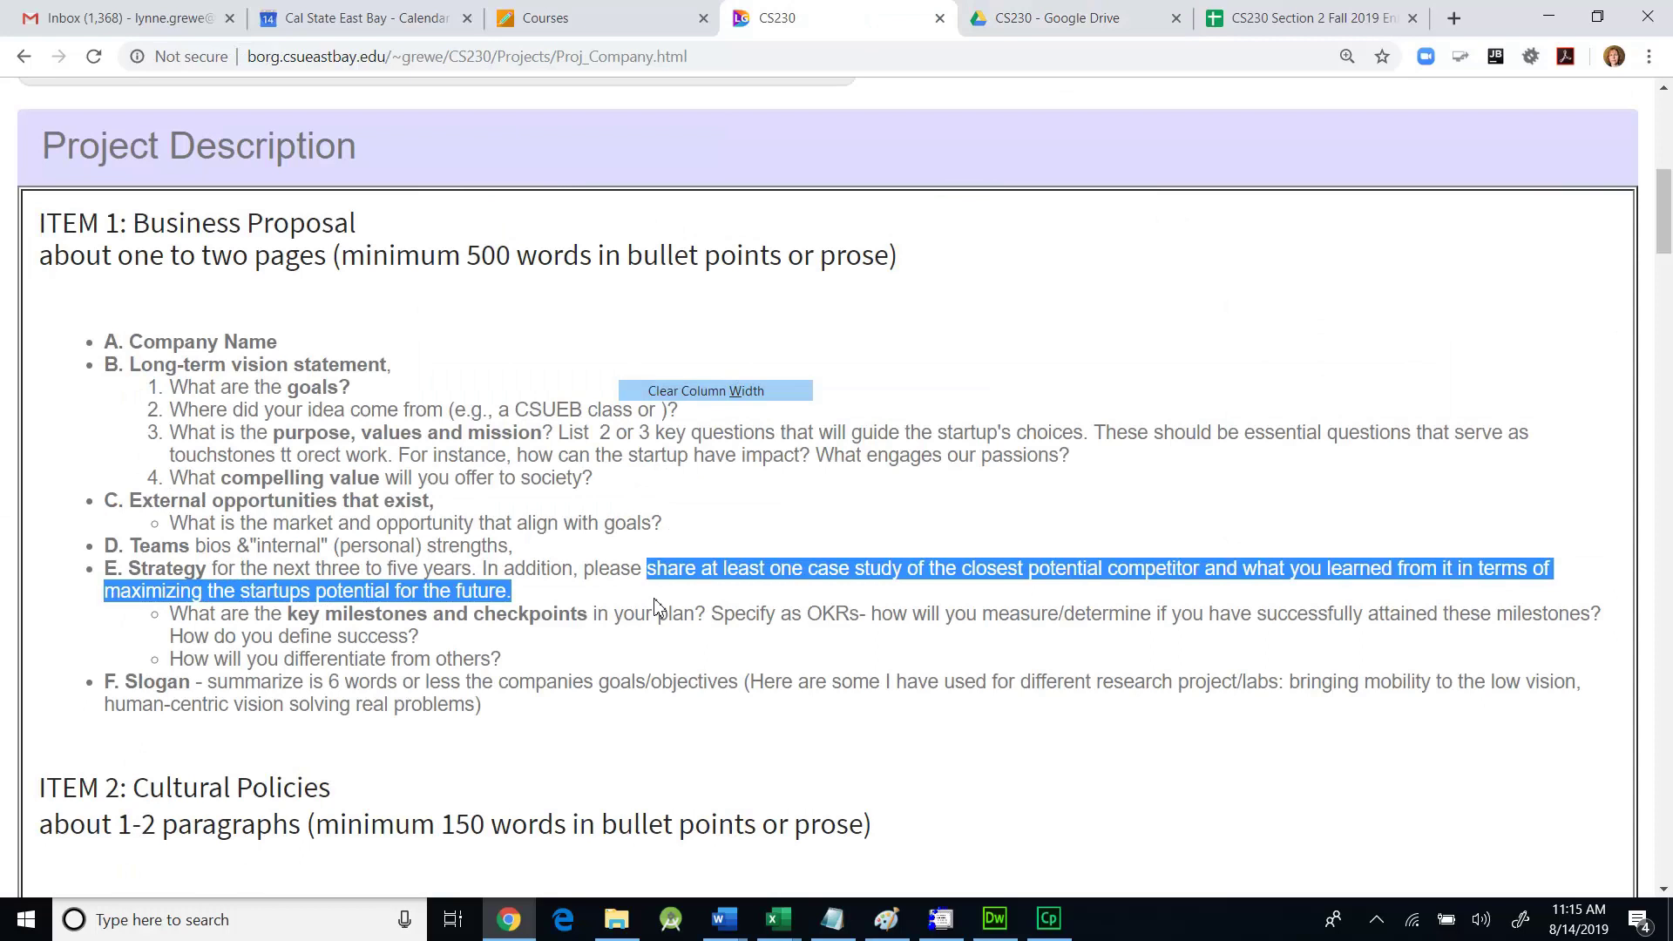
left_click(195, 618)
left_click_drag(188, 618, 286, 648)
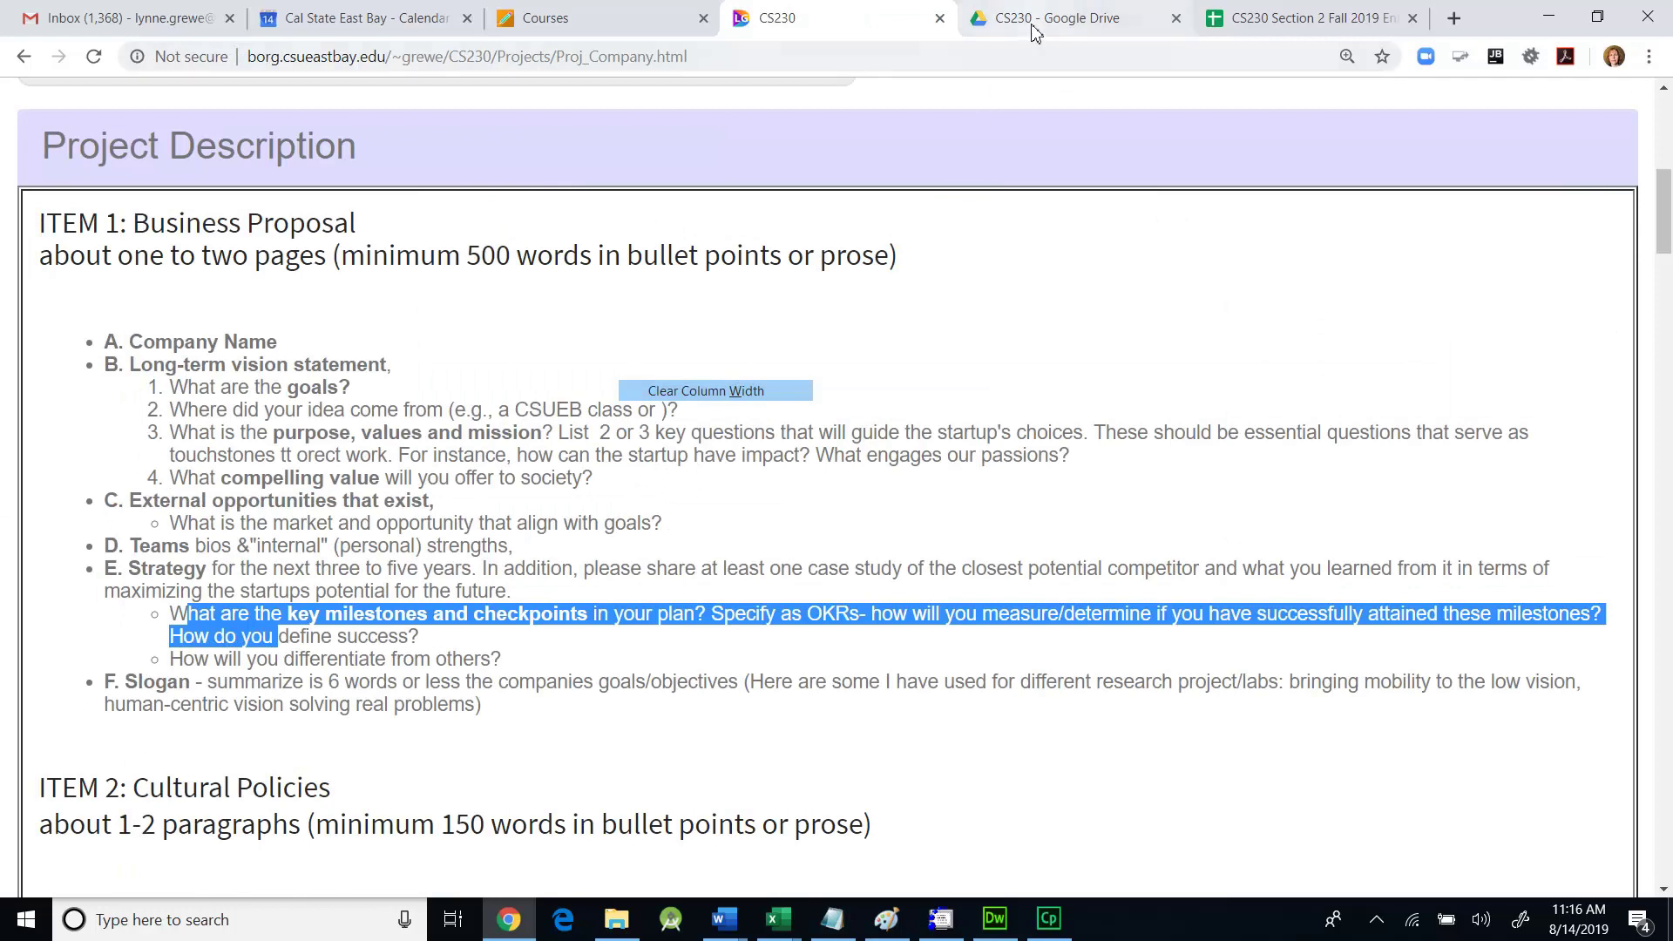
left_click(1247, 25)
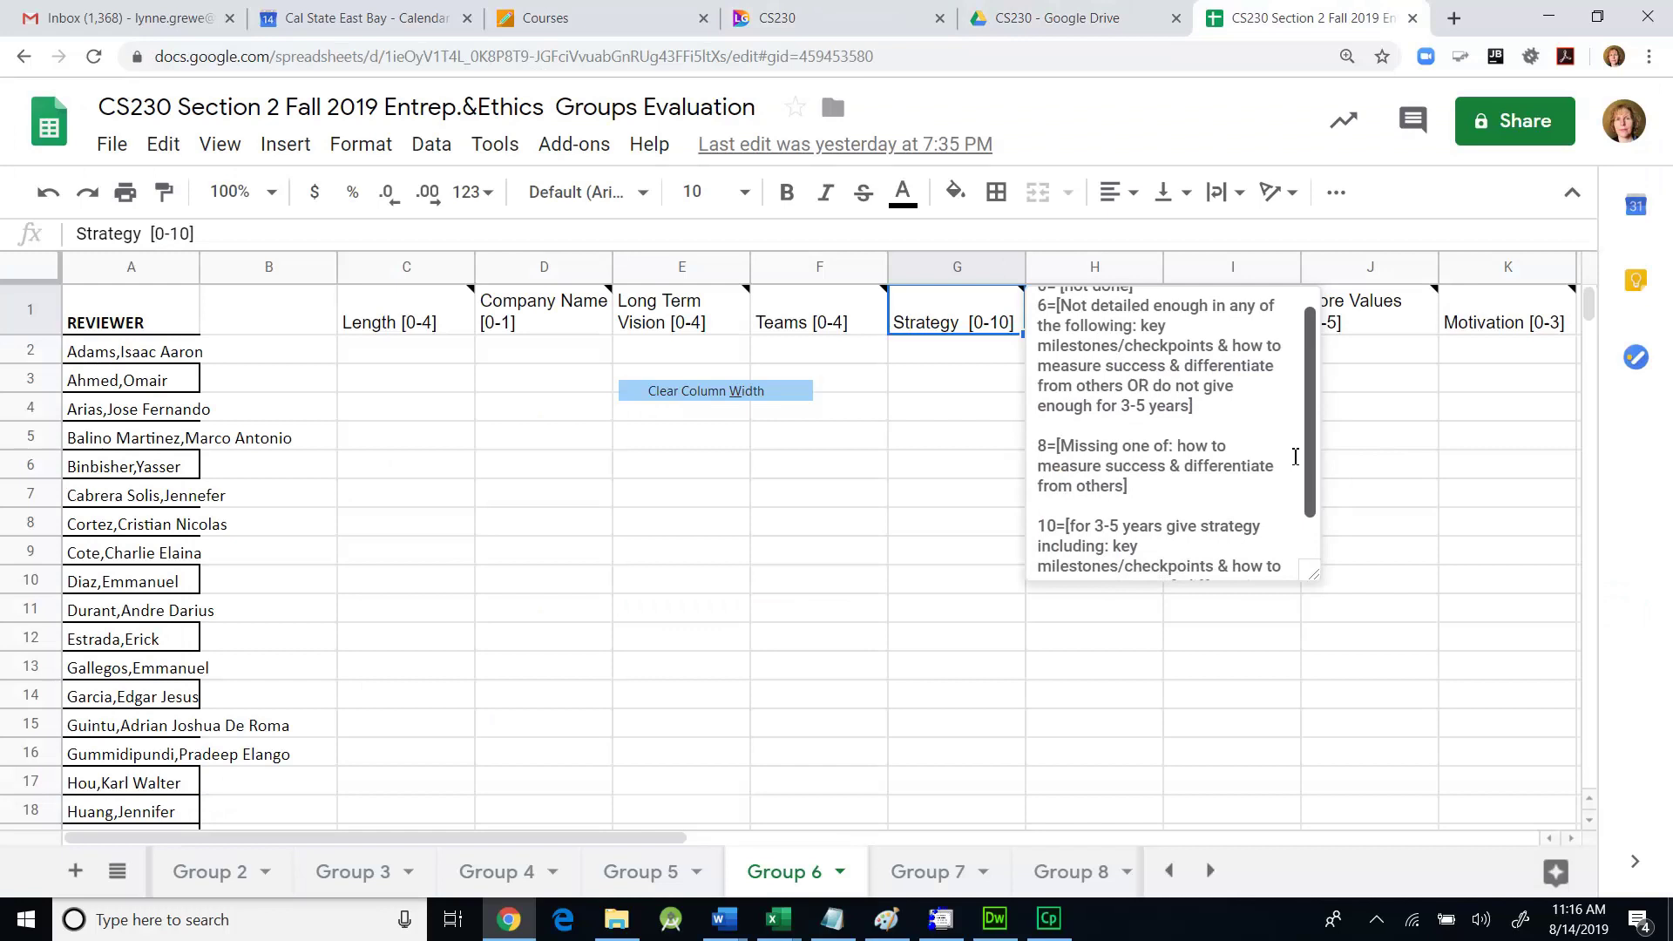
Scroll the Strategy note, then view the Slogan [0-1] and Culture length [0-5] notes on H1 and I1.
scroll(1295, 457, "down", 2)
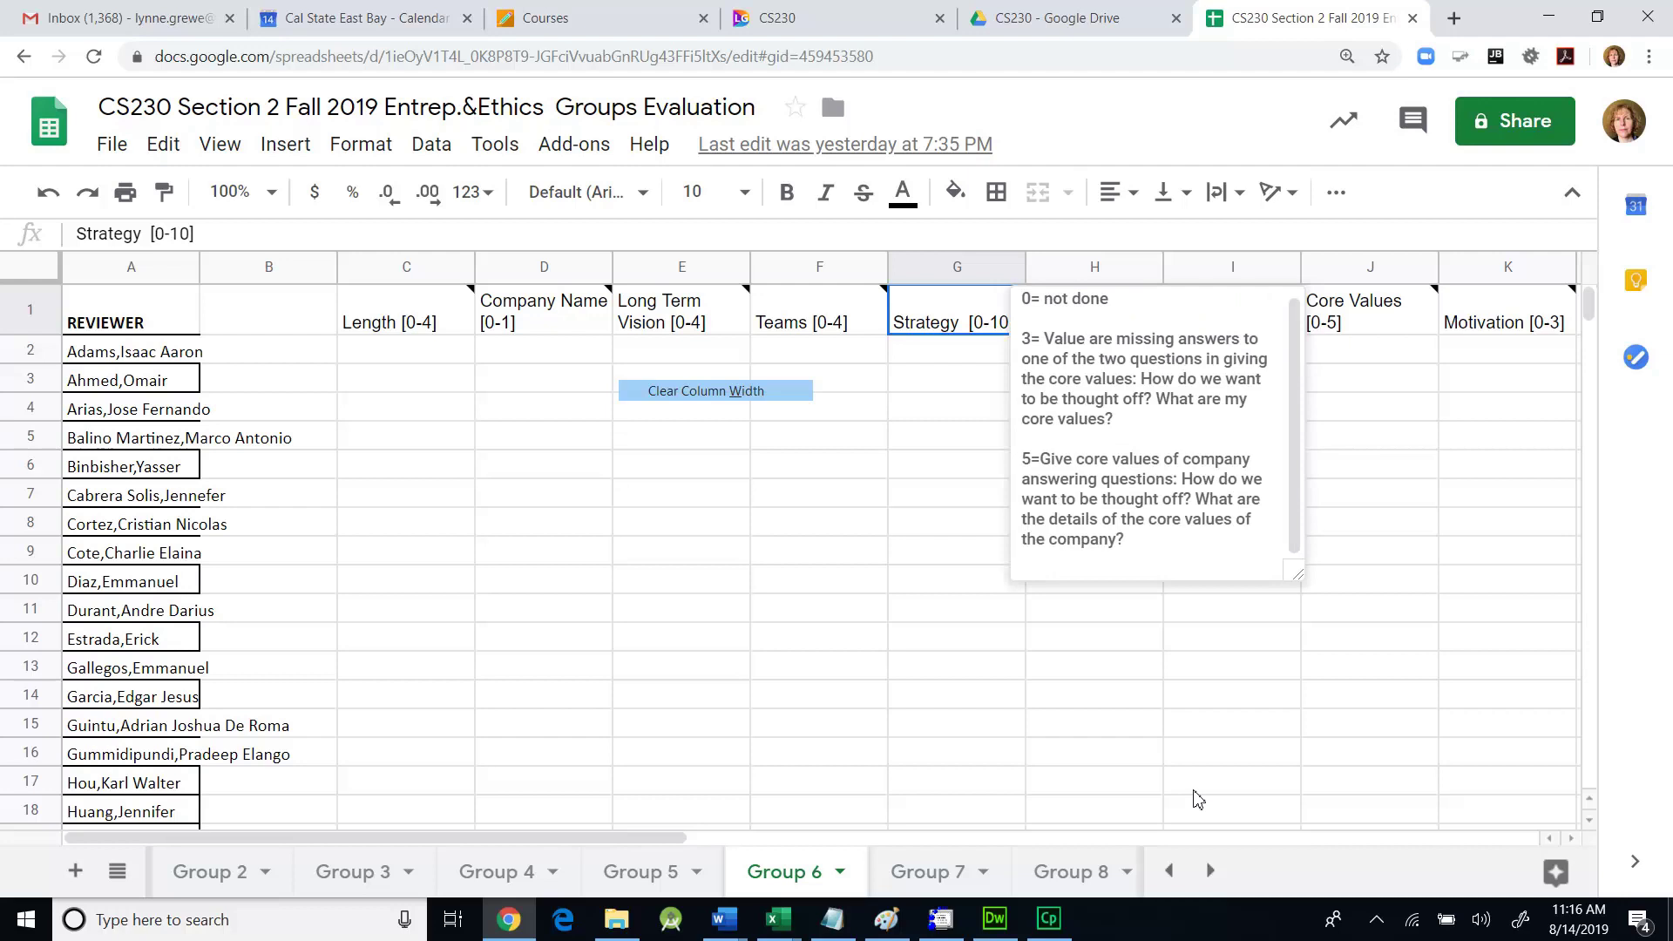
left_click(1464, 633)
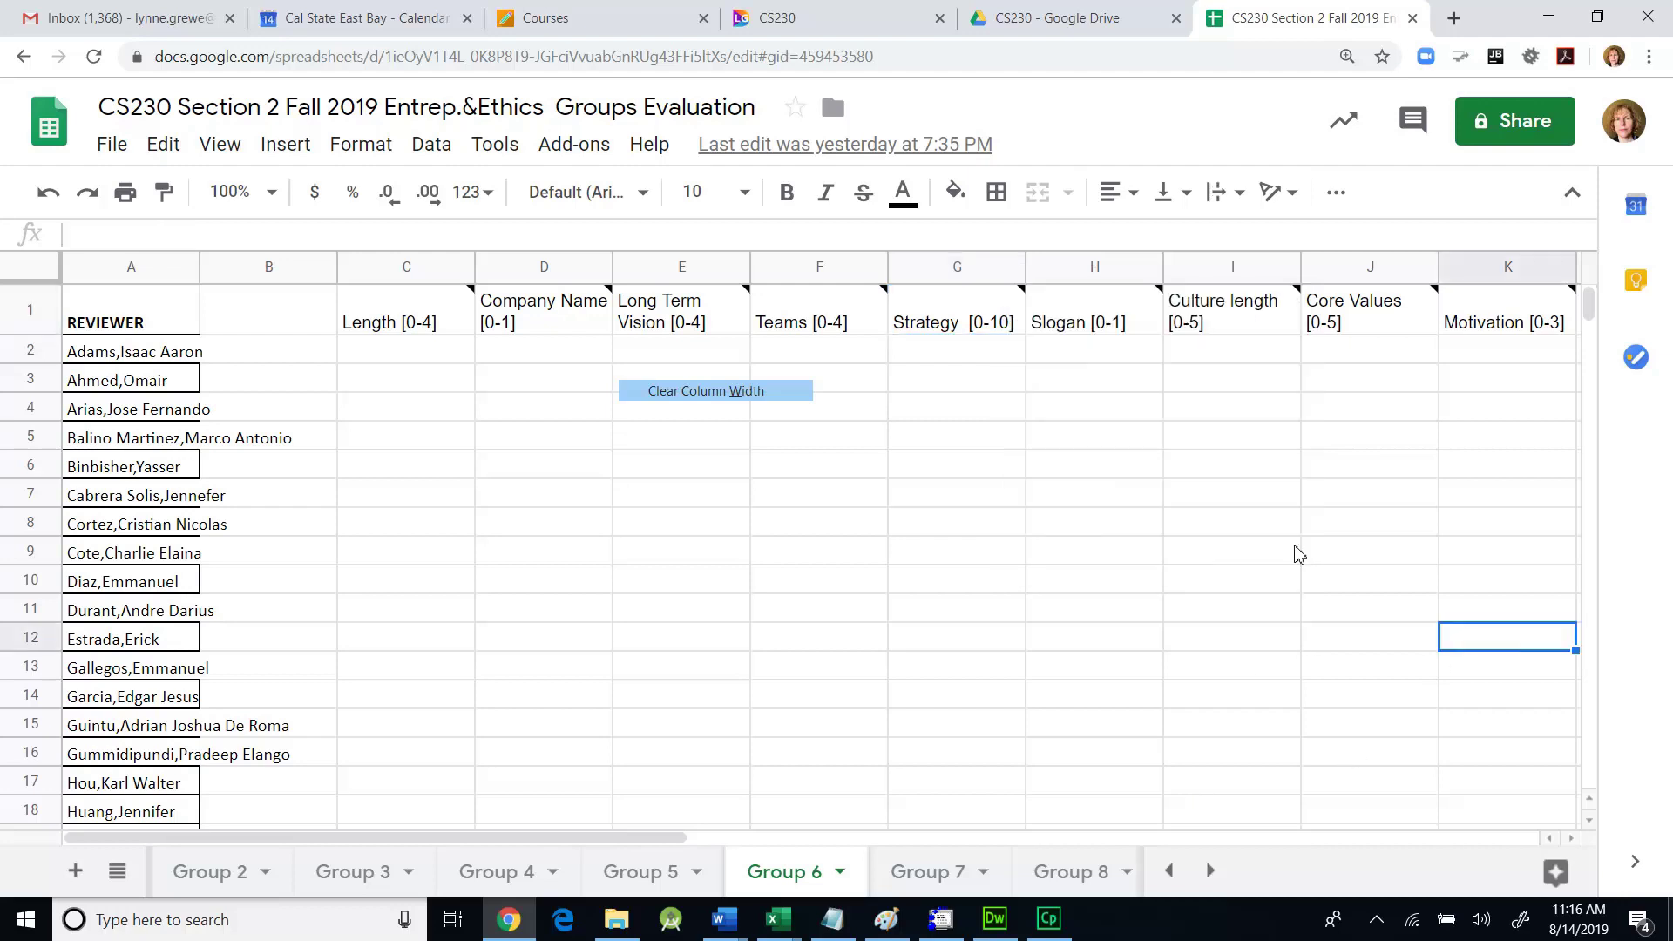
left_click(1098, 313)
left_click(1218, 474)
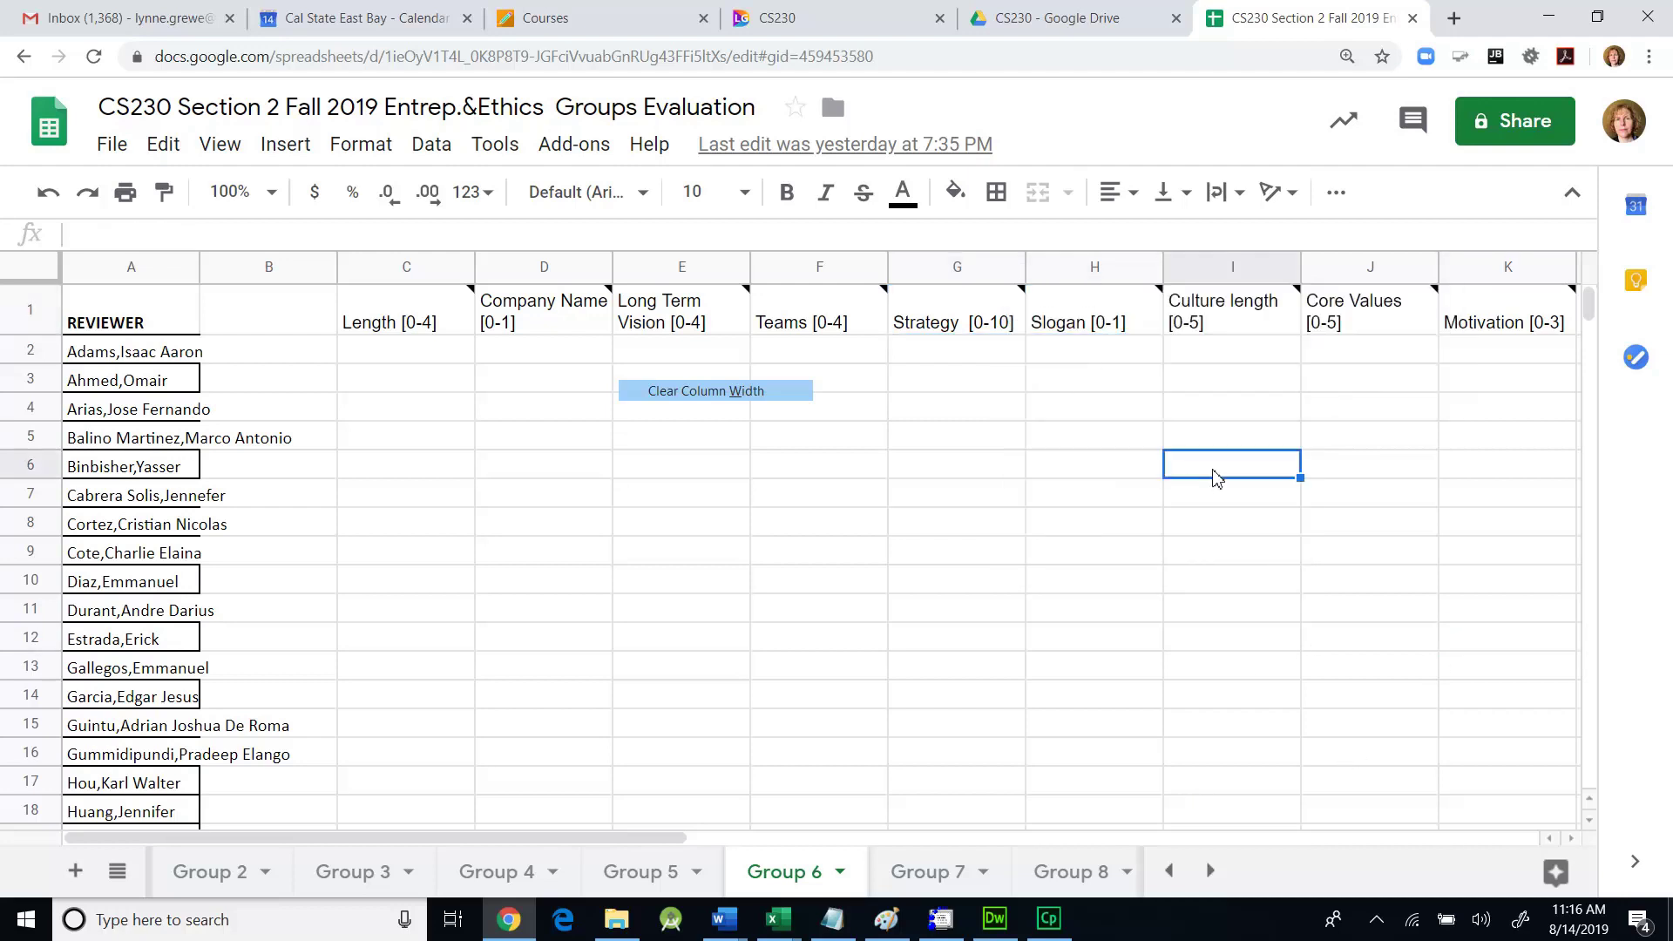
left_click(1229, 324)
right_click(1231, 325)
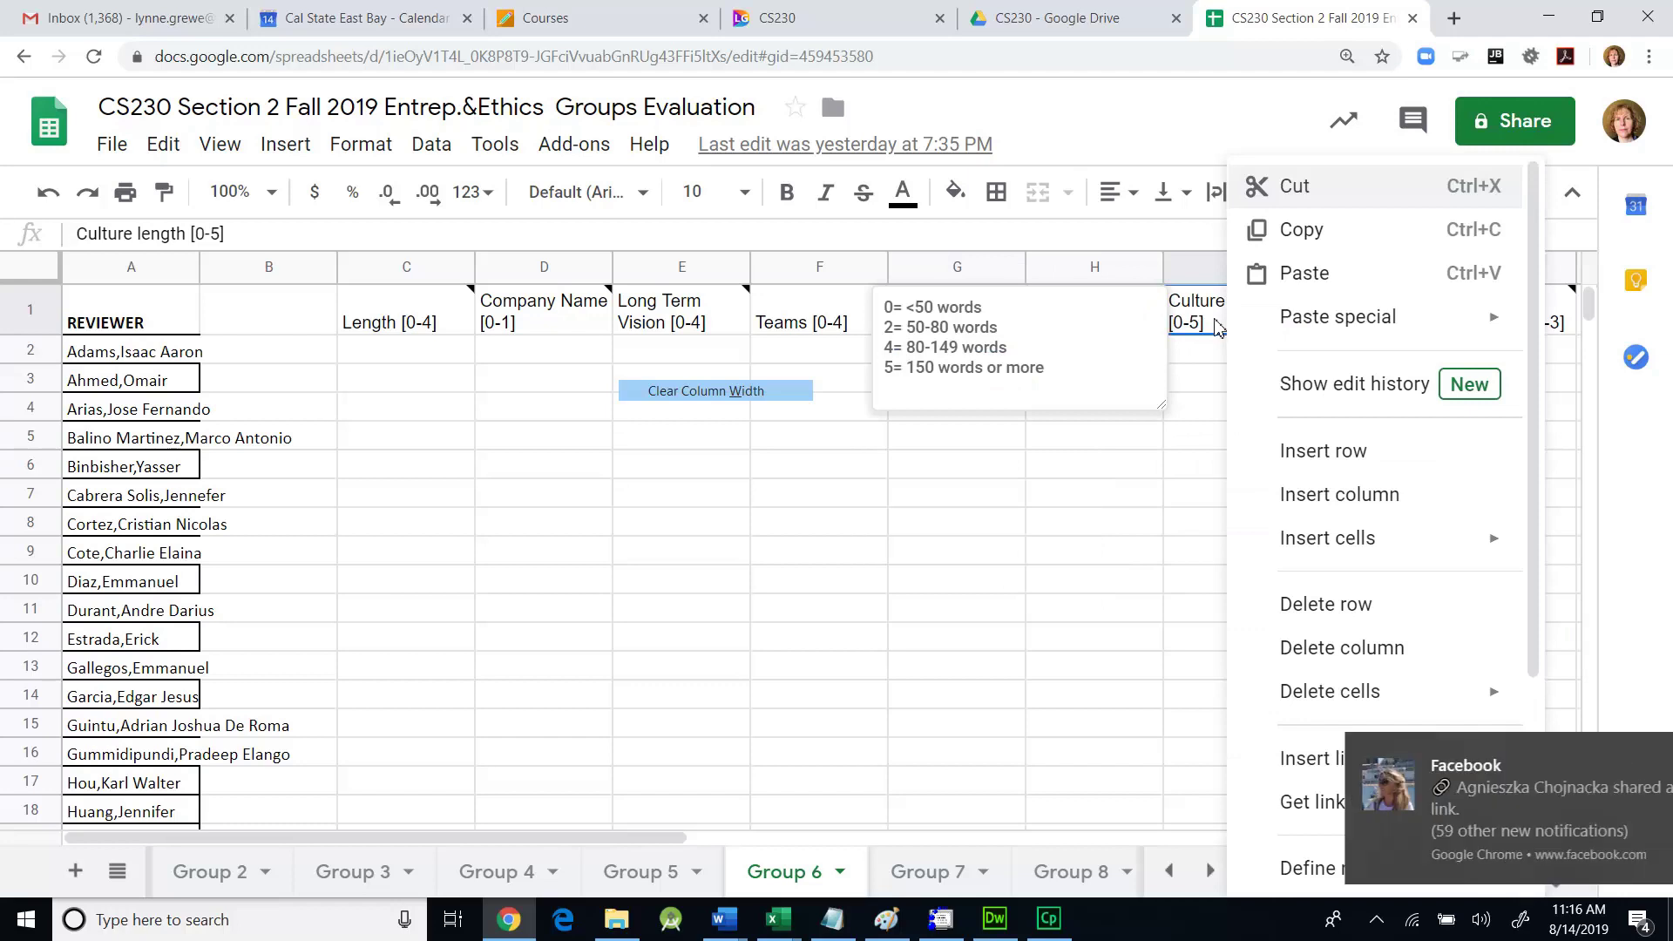
left_click(1186, 327)
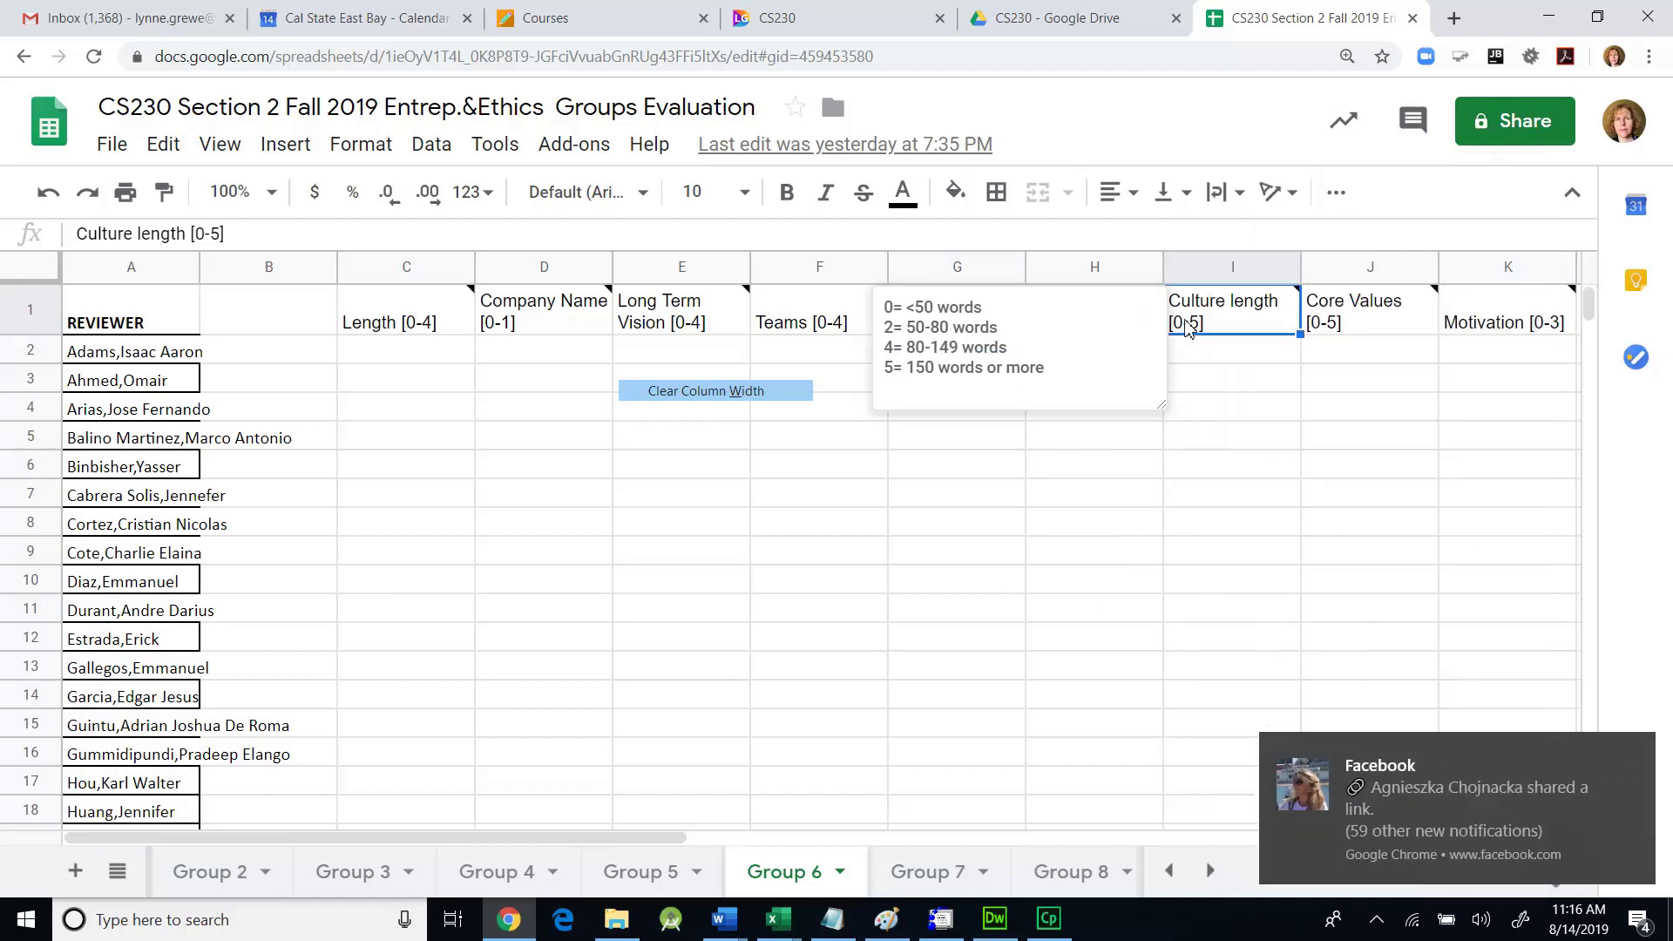
Scroll to Item 2: Cultural Policies and highlight its B. Motivation and C. Summary points.
left_click(852, 35)
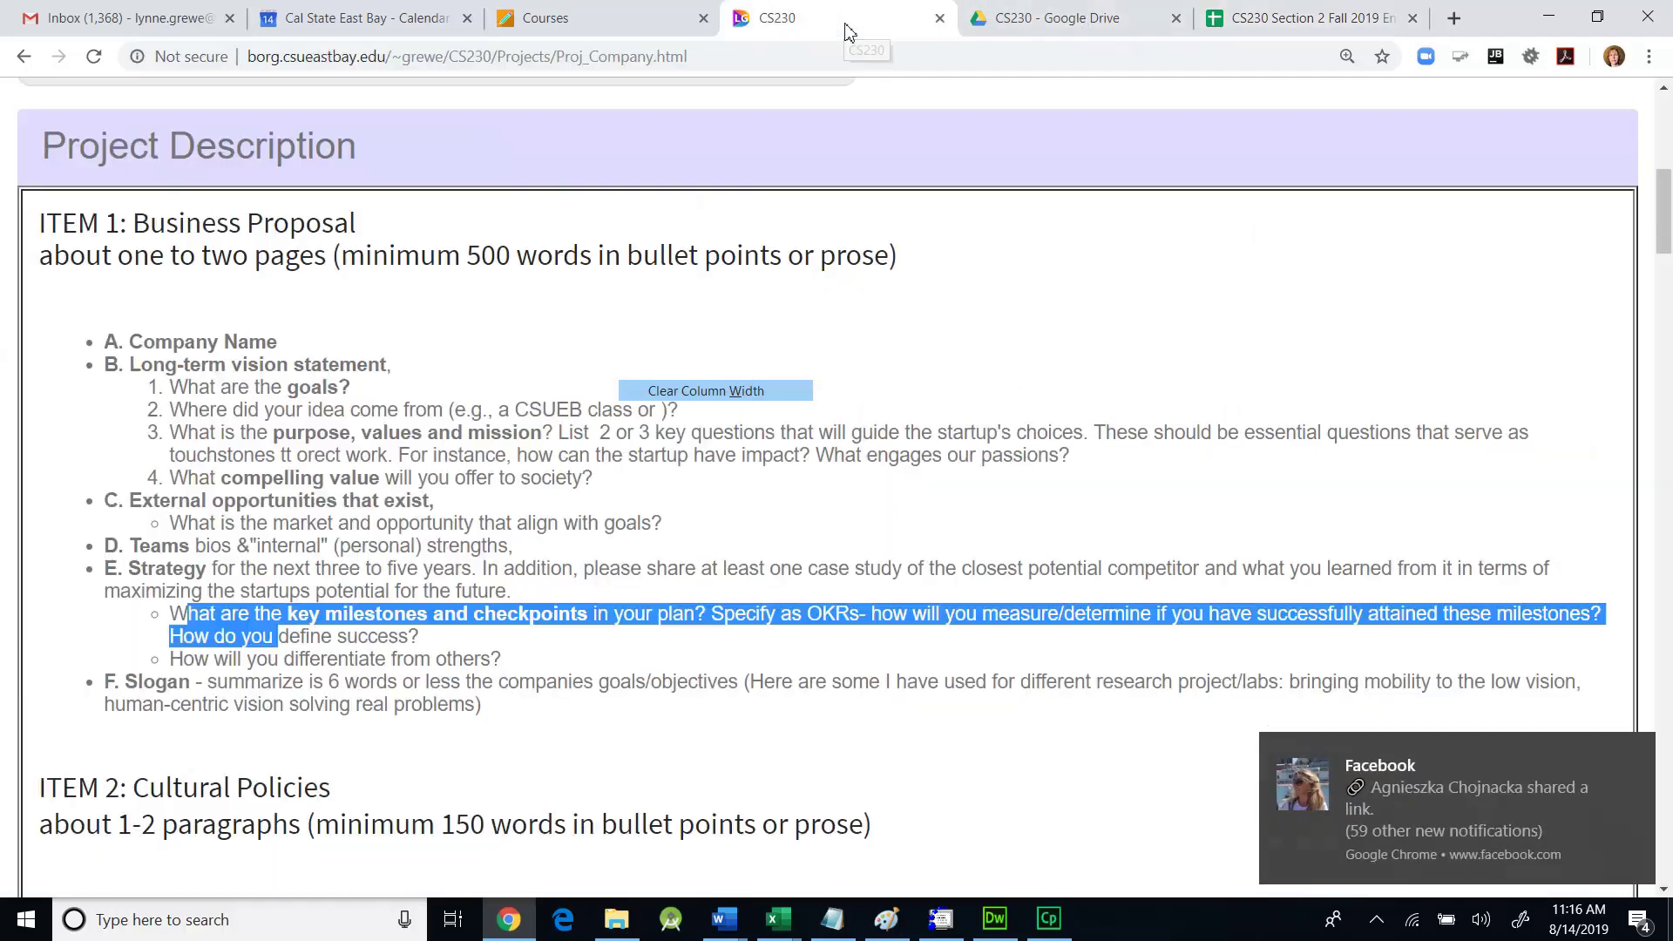
scroll(559, 514, "down", 3)
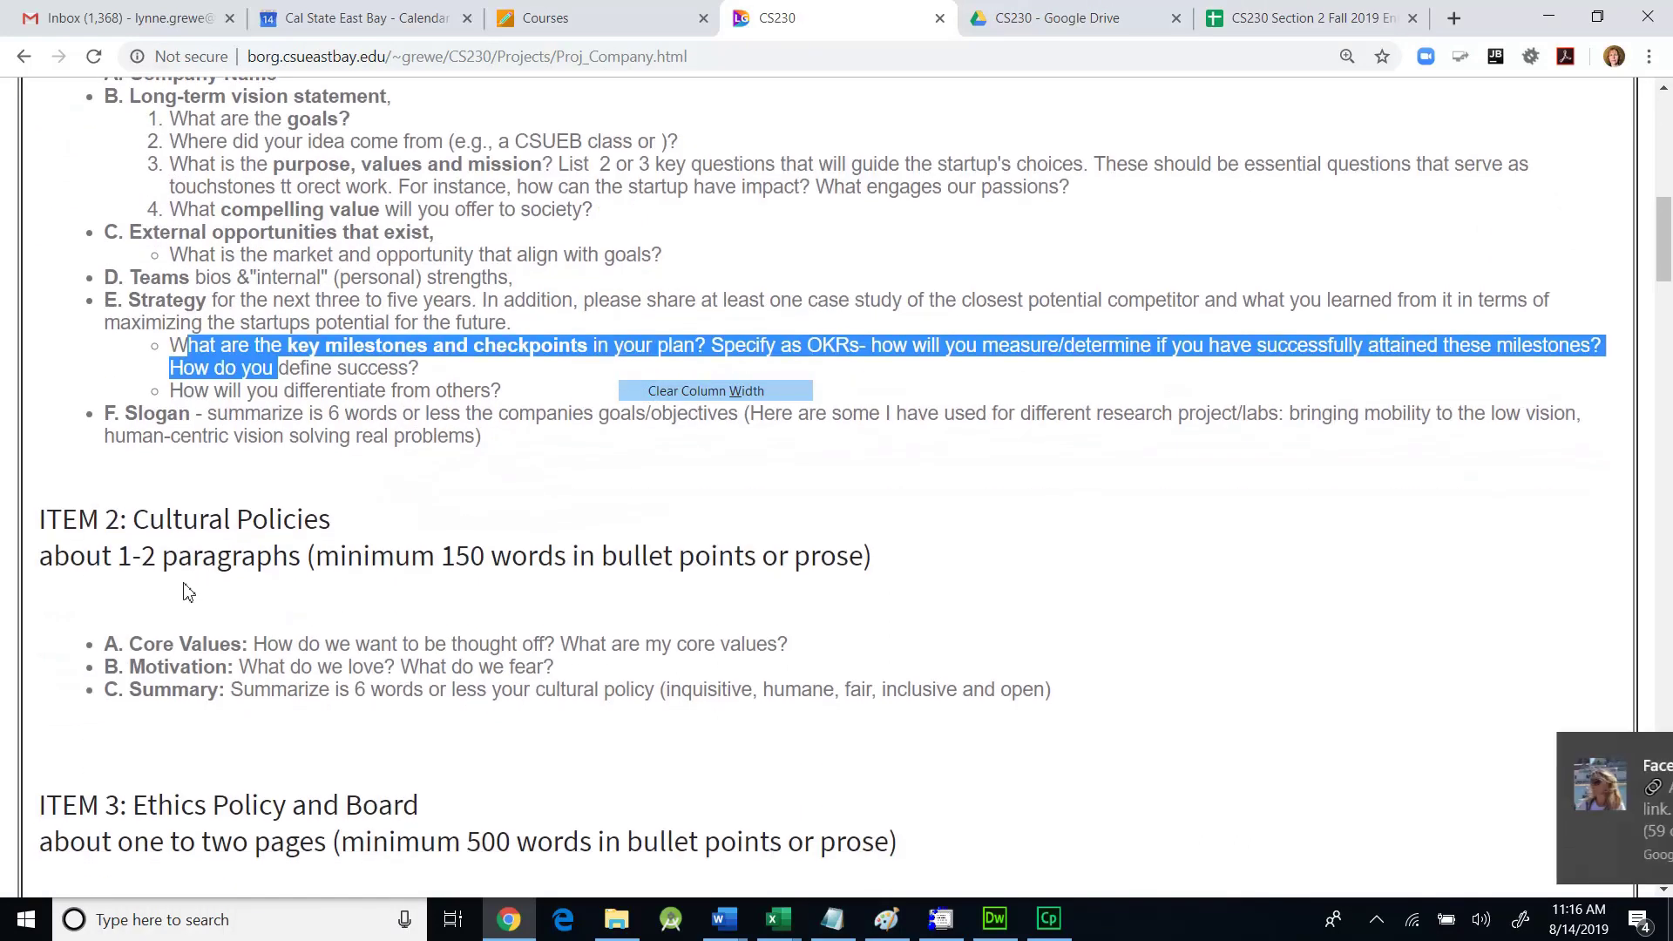
left_click_drag(143, 645, 211, 689)
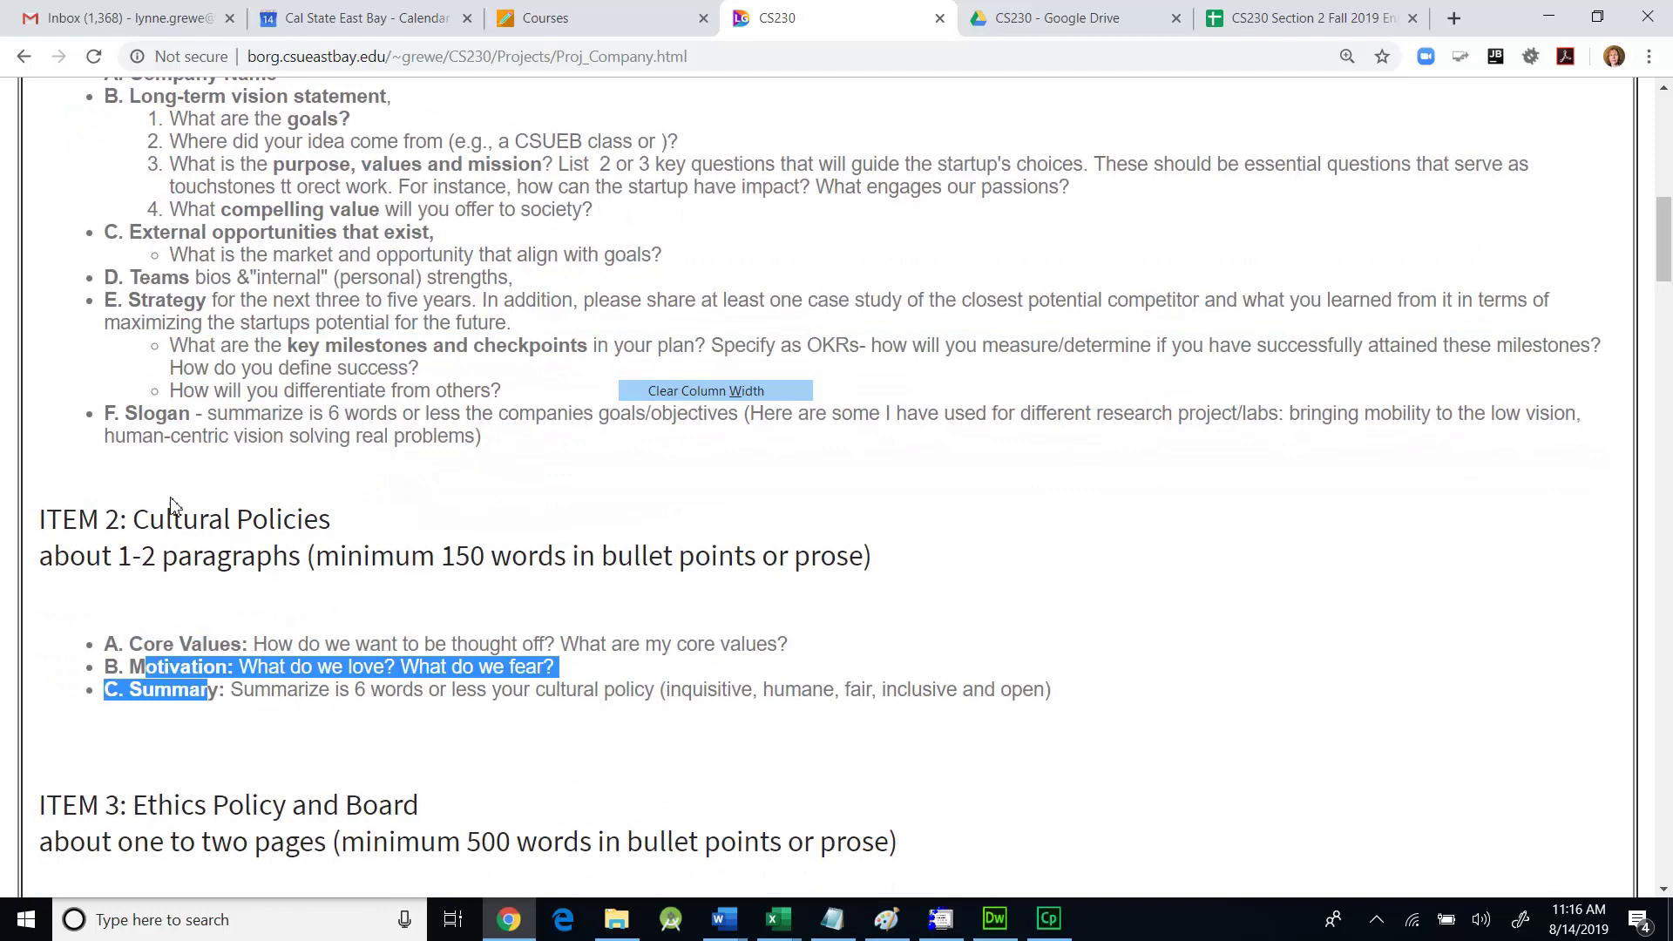
left_click(1292, 25)
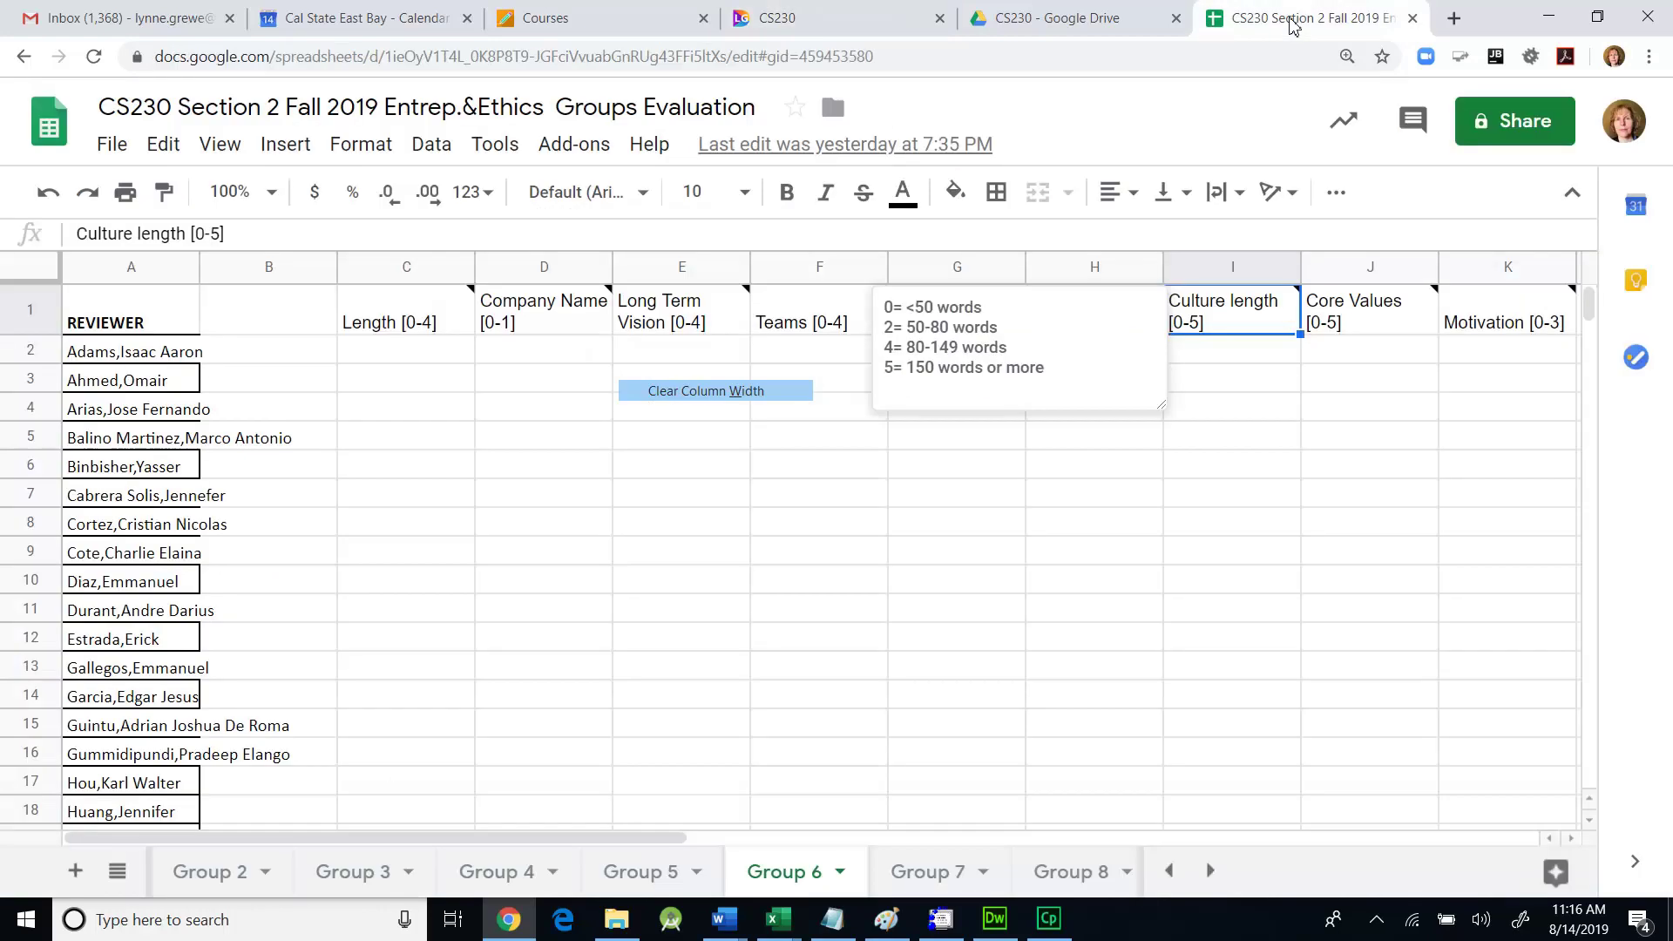
right_click(1263, 329)
mouse_move(1376, 316)
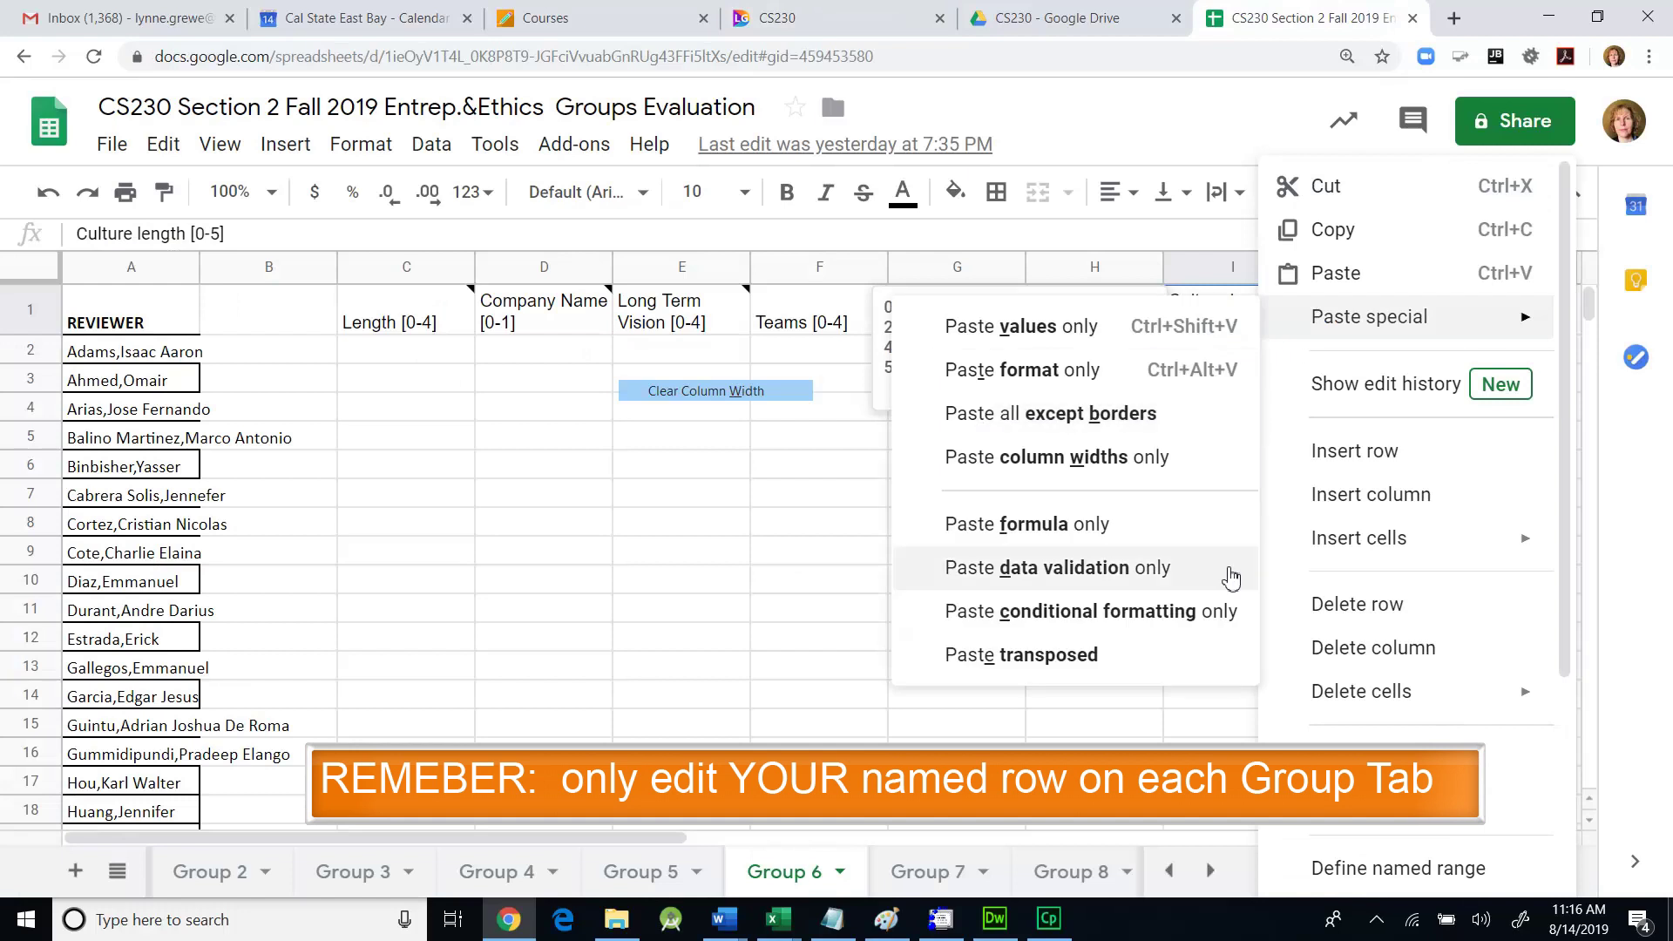
left_click(1088, 728)
left_click(1243, 329)
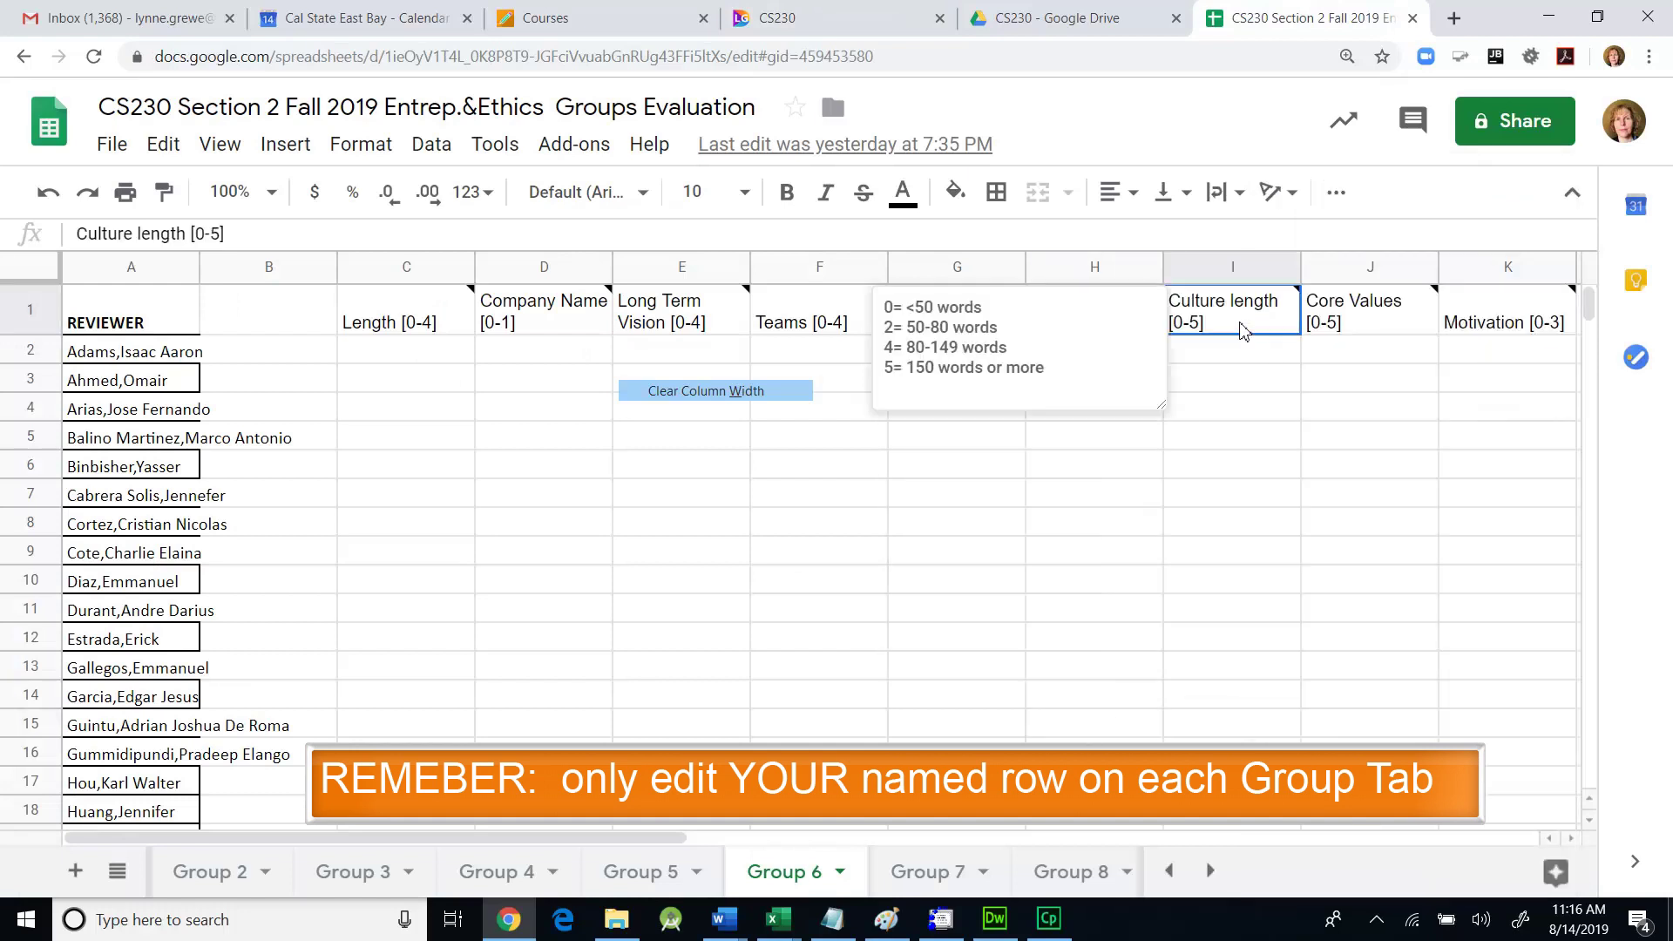
double_click(1243, 330)
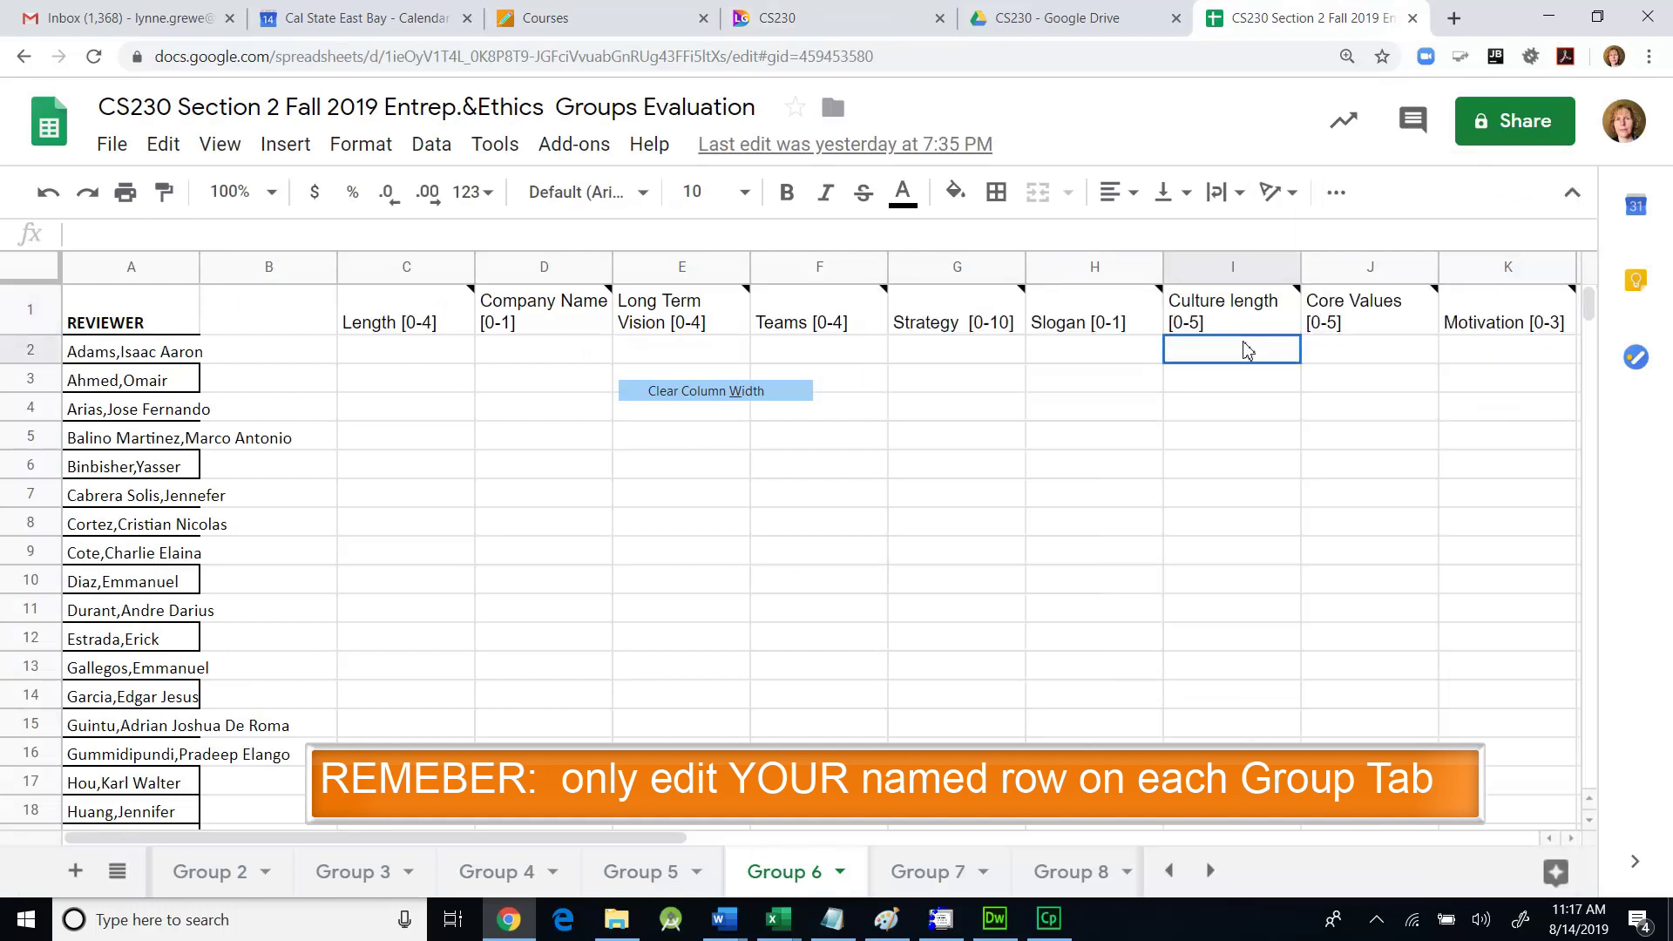
left_click(1247, 352)
left_click(1248, 329)
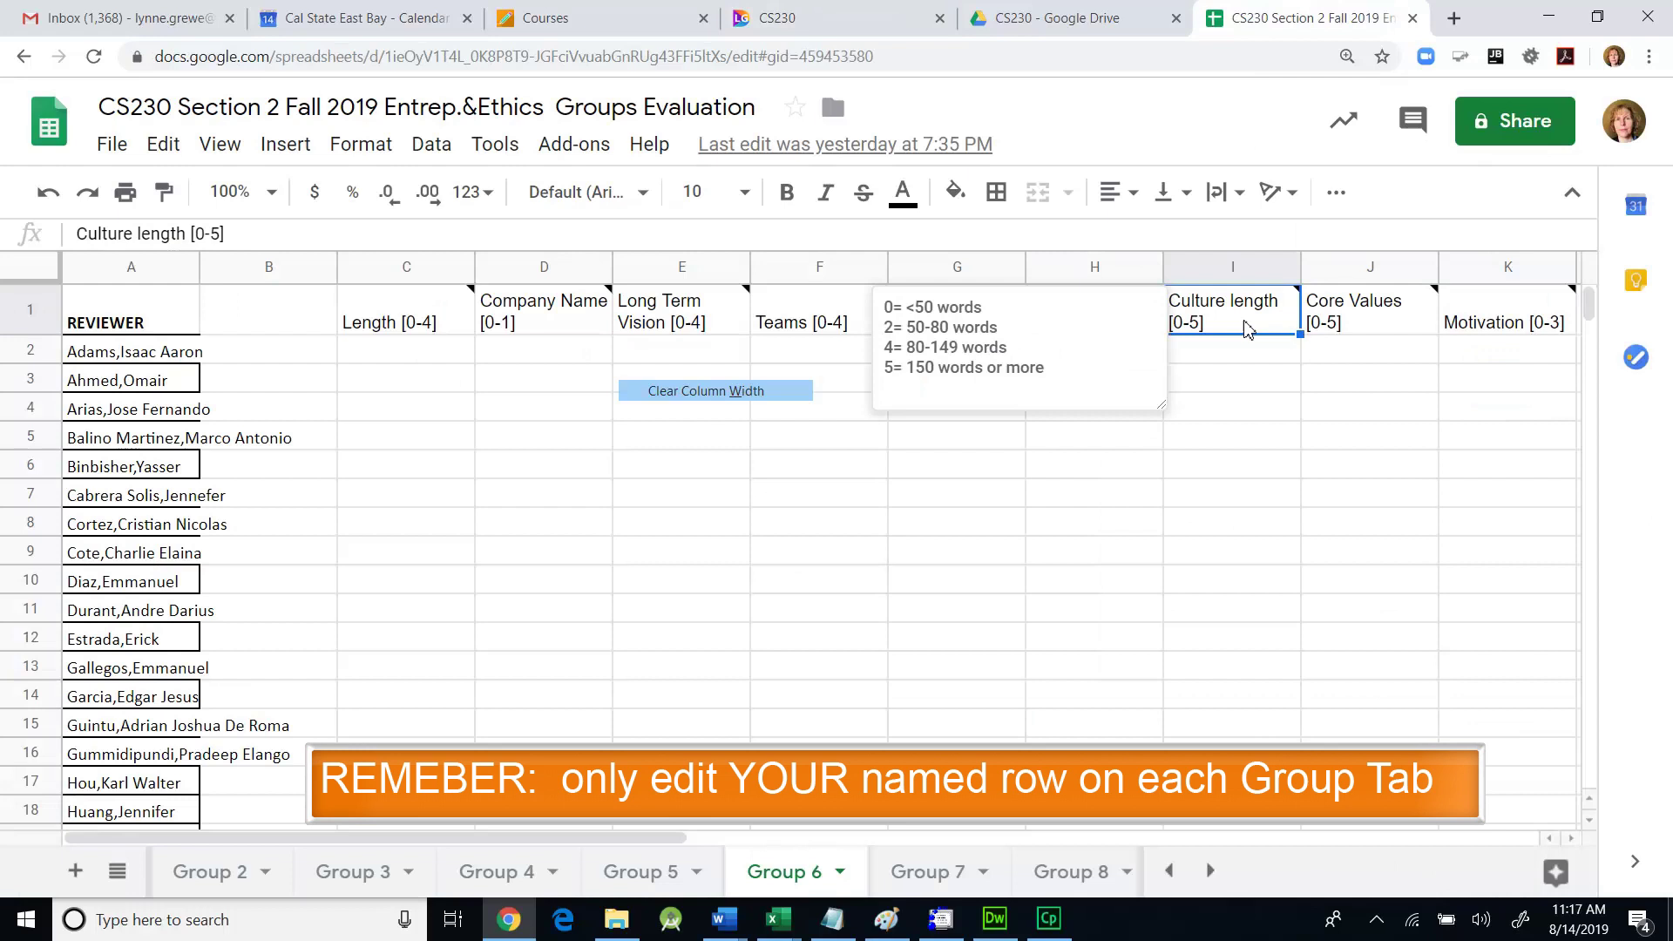
left_click(1370, 327)
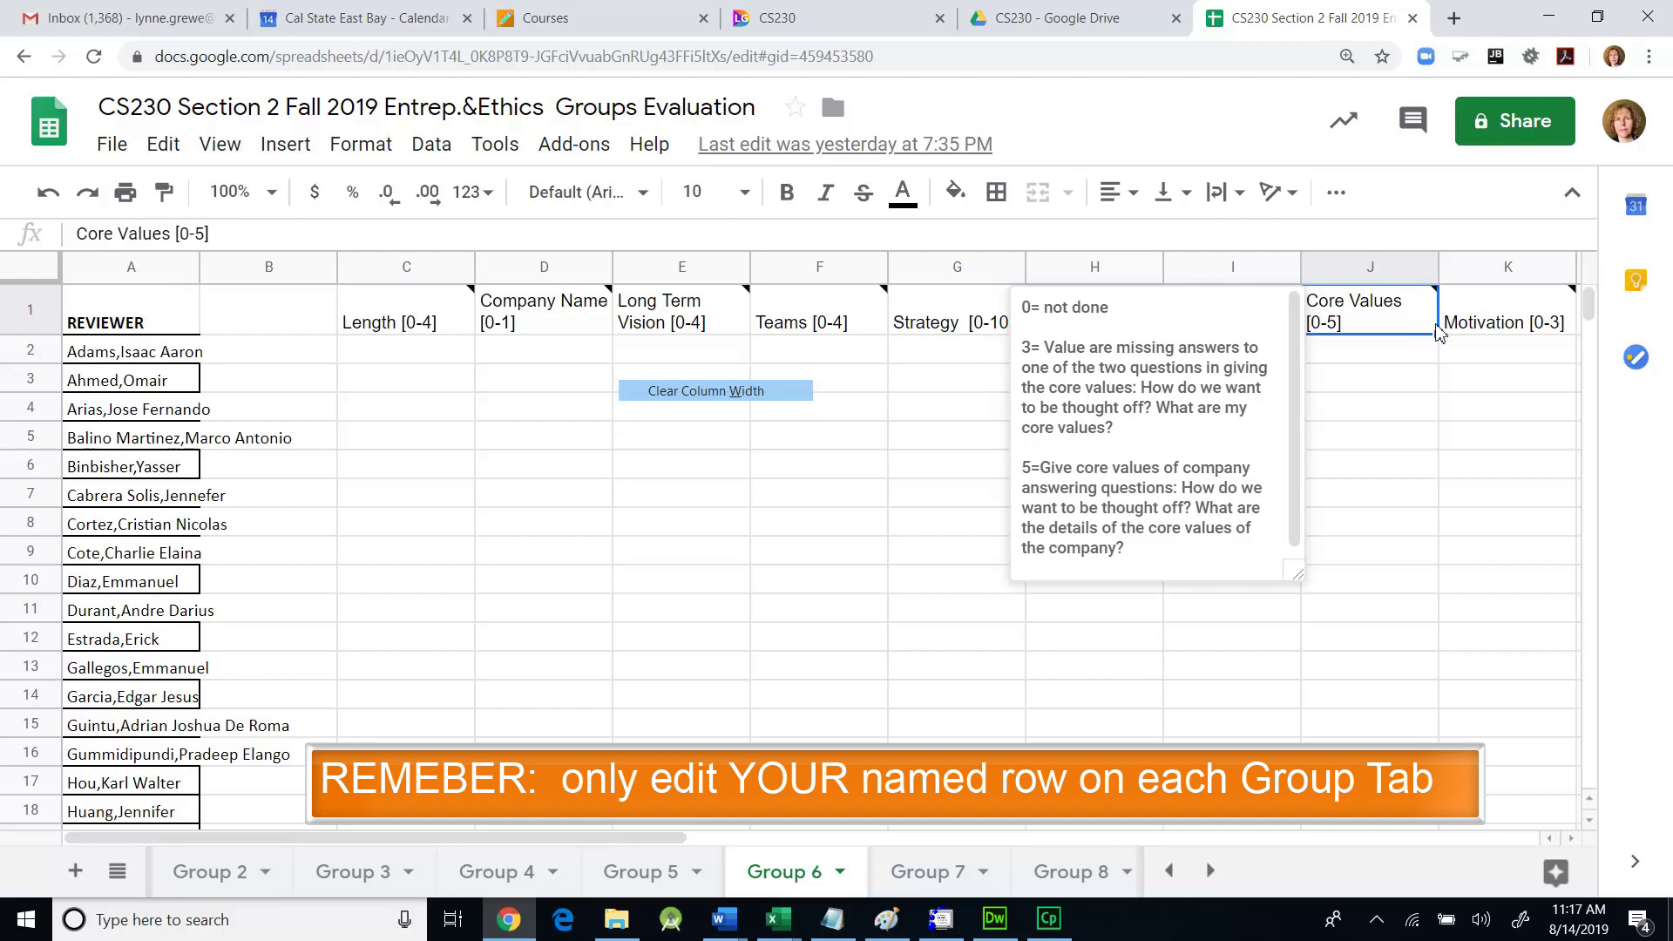
left_click(1493, 334)
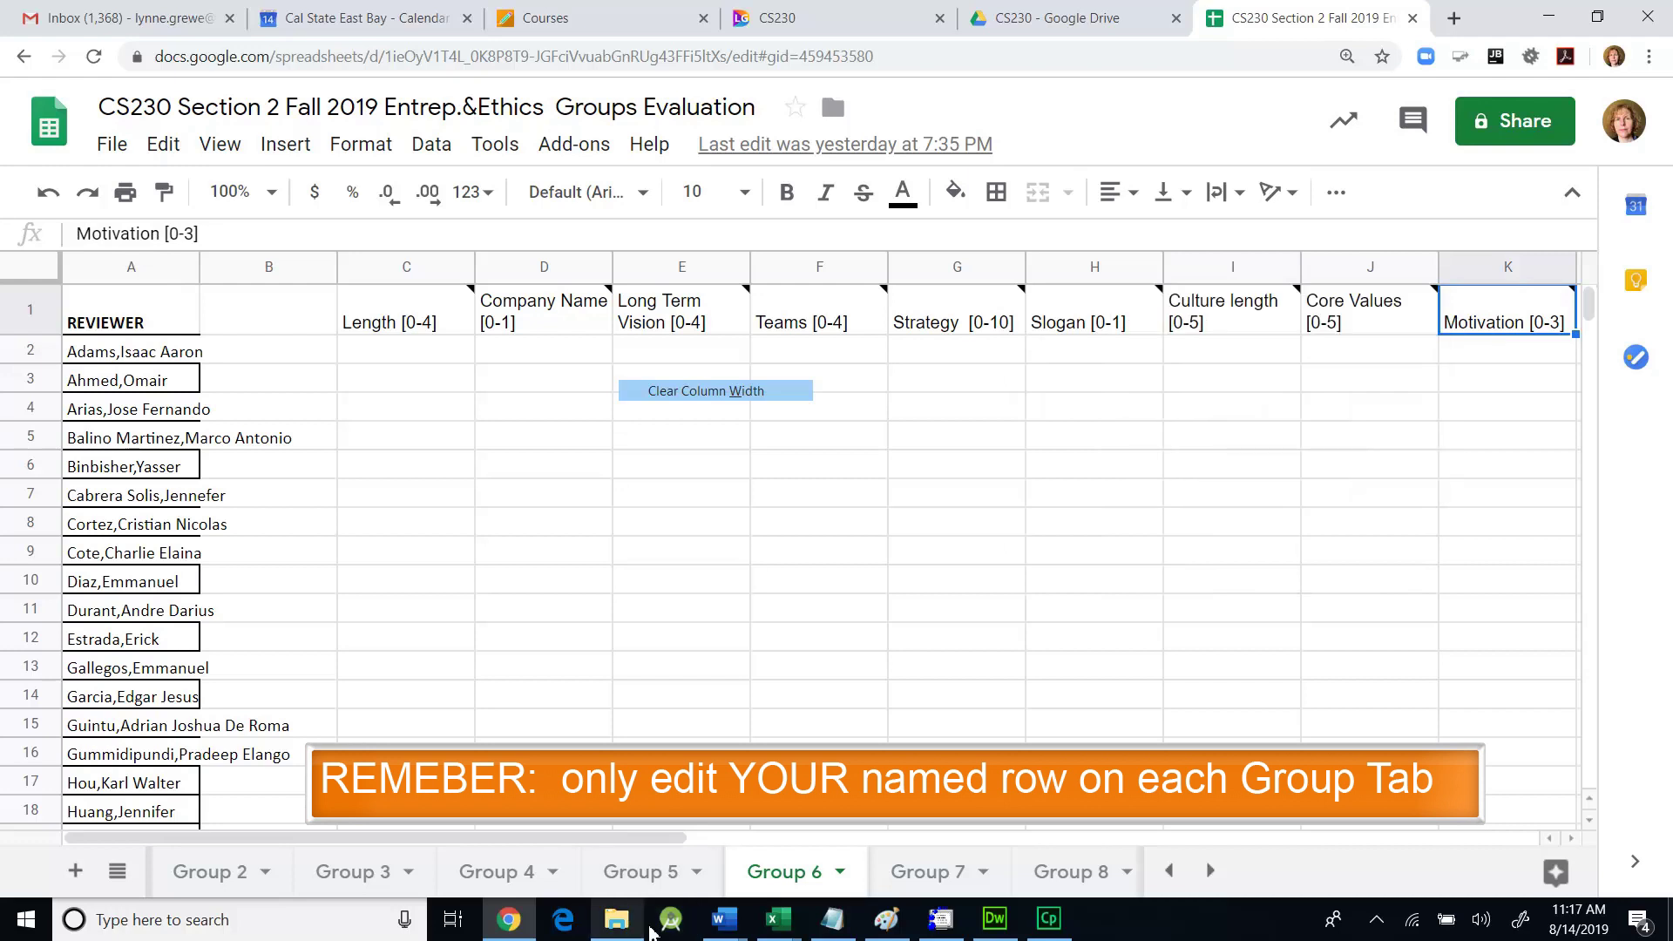
left_click_drag(648, 844, 866, 884)
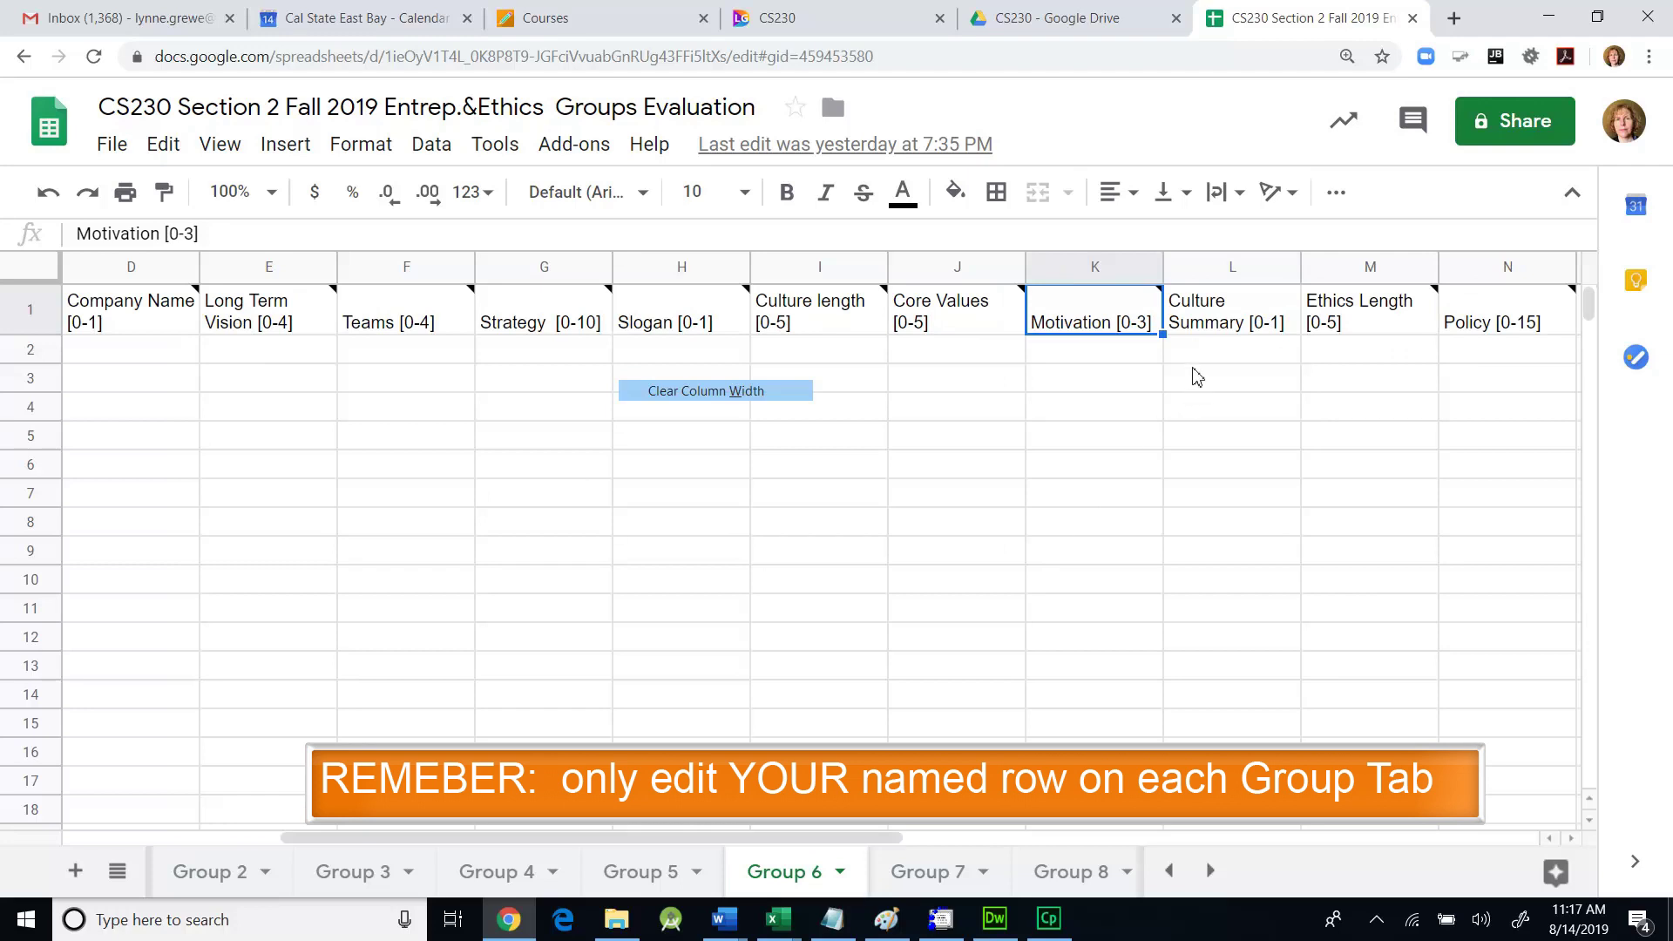
left_click(1207, 320)
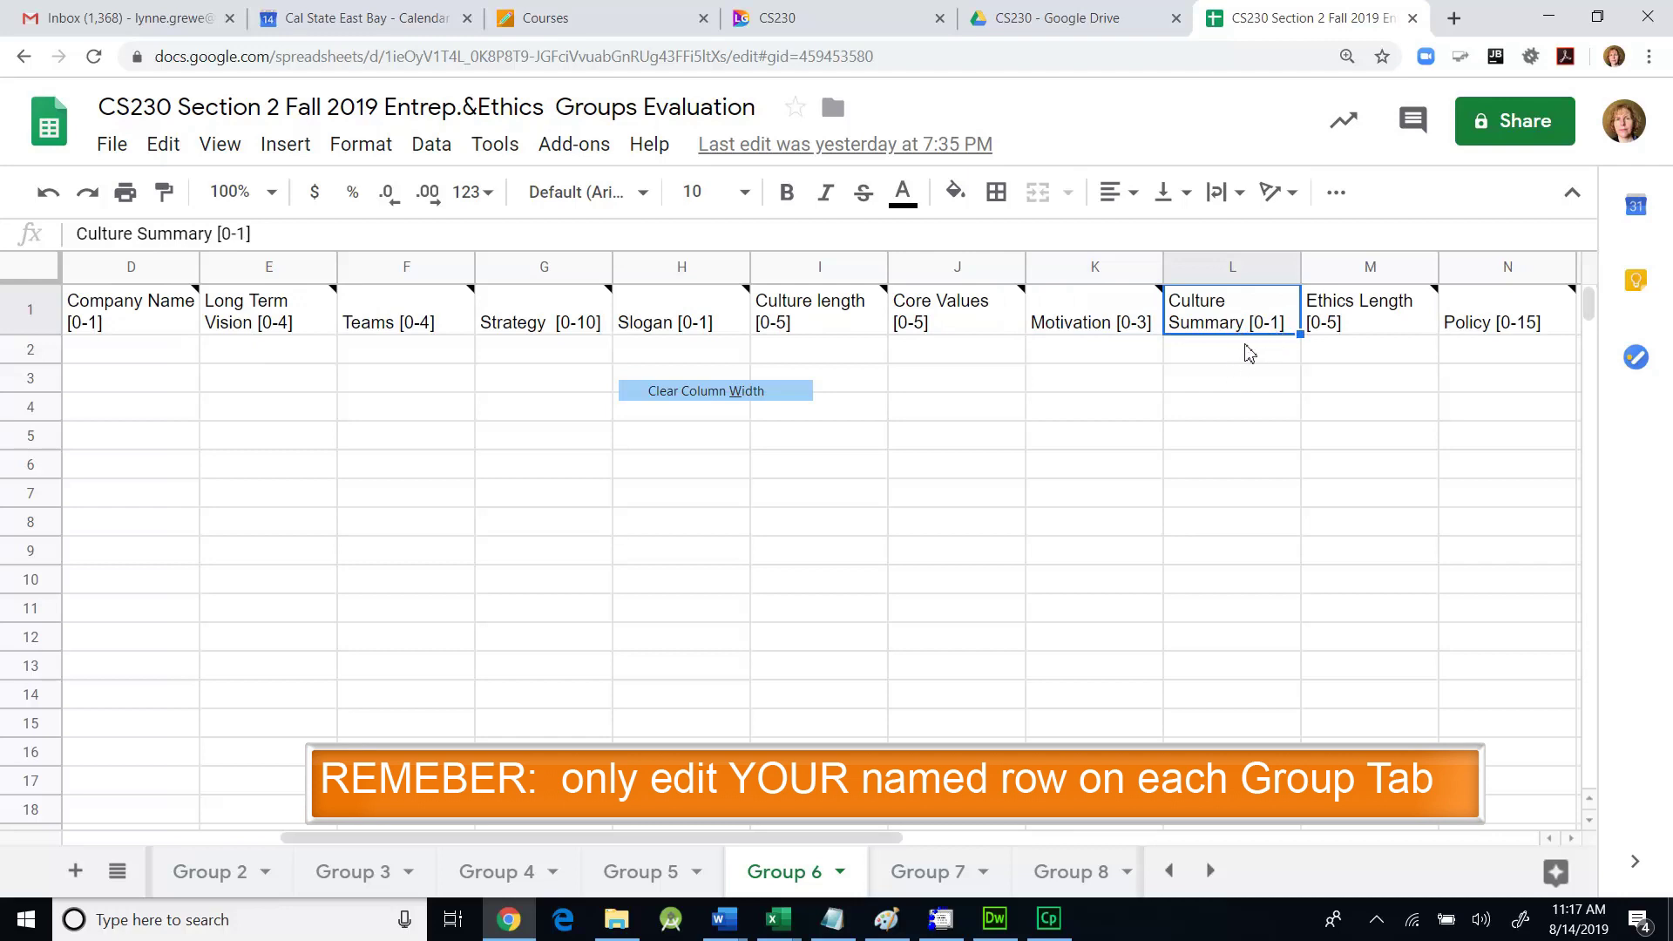
left_click(1371, 322)
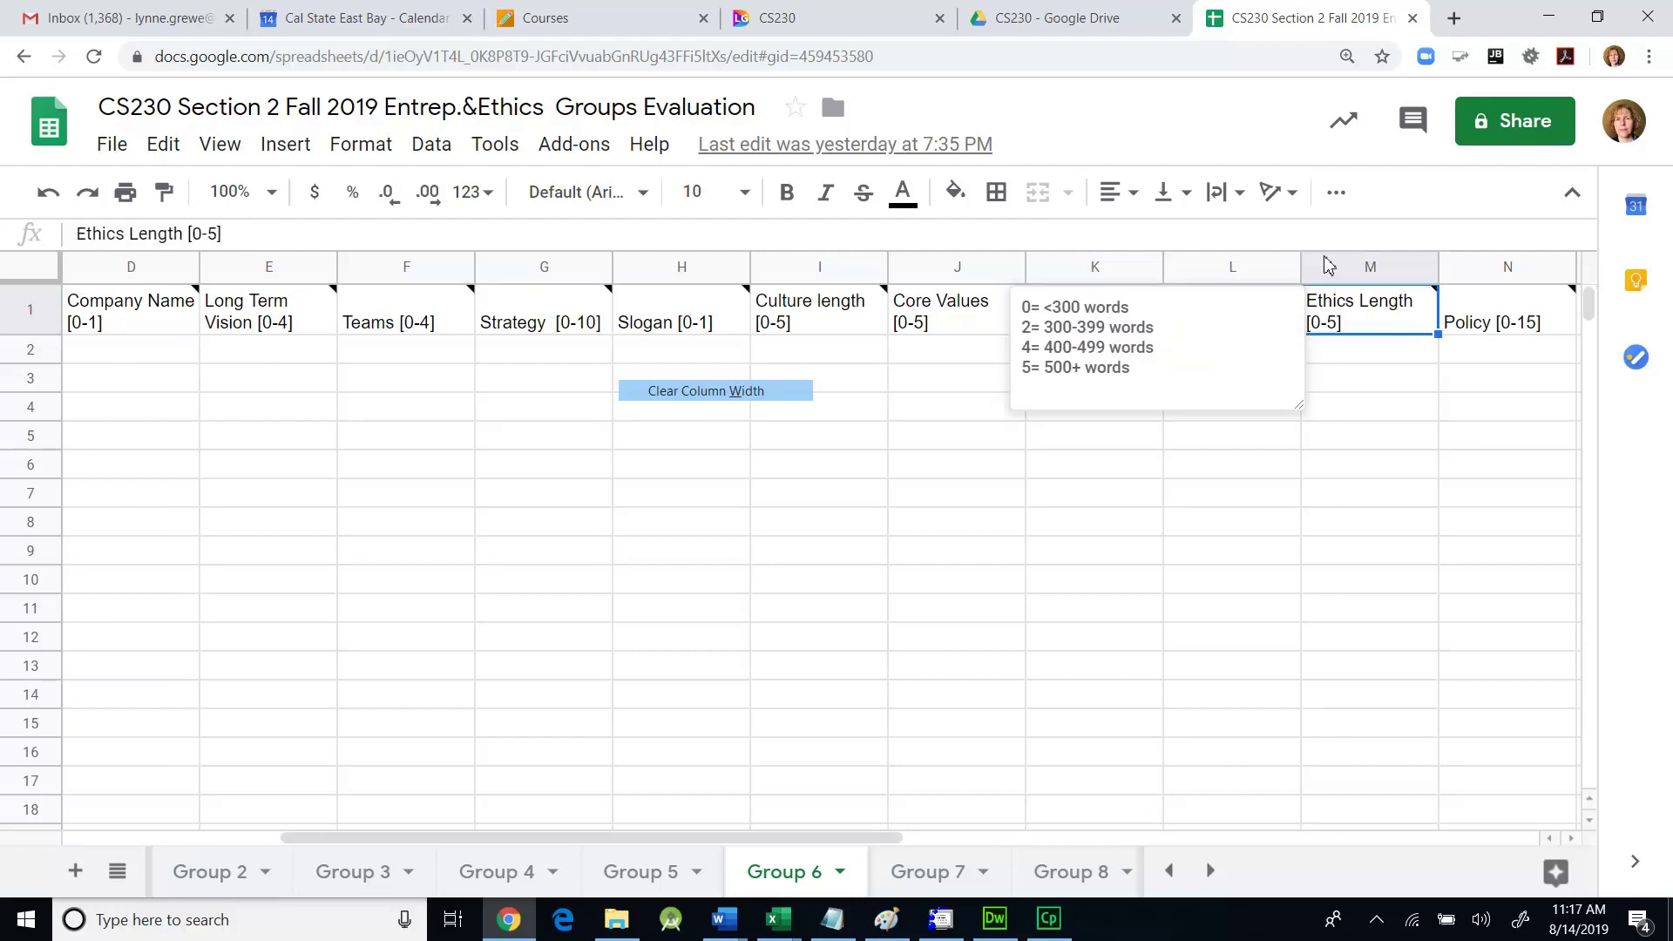
left_click(1023, 32)
left_click(829, 19)
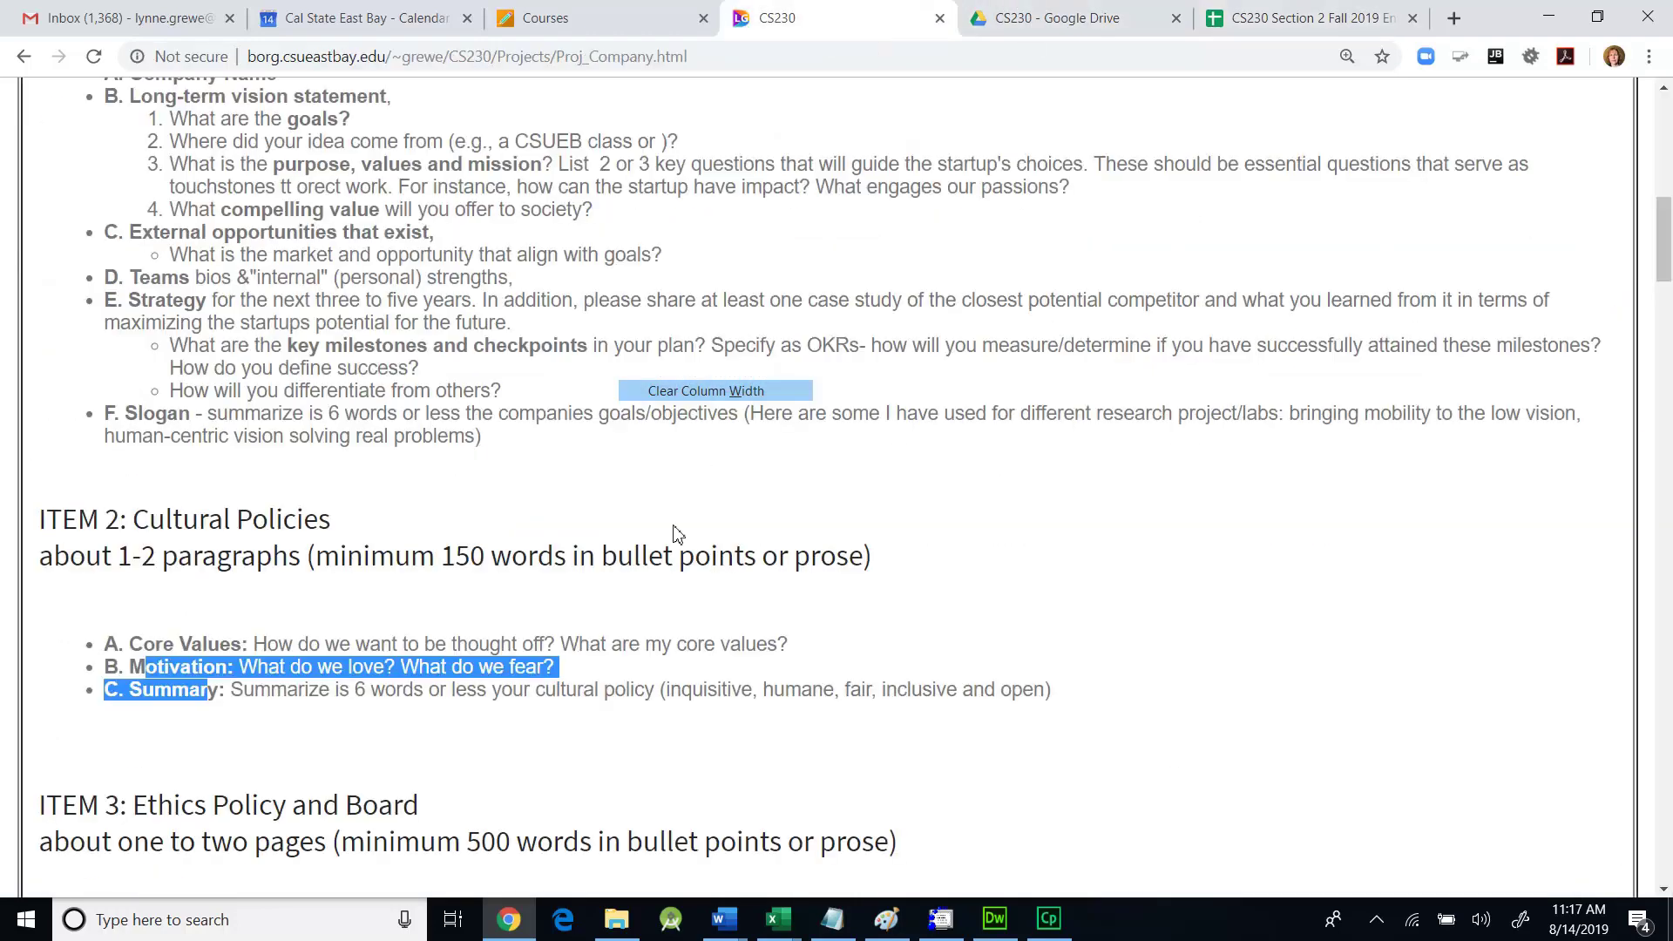
scroll(669, 547, "down", 1)
scroll(669, 547, "down", 3)
left_click_drag(132, 533, 568, 581)
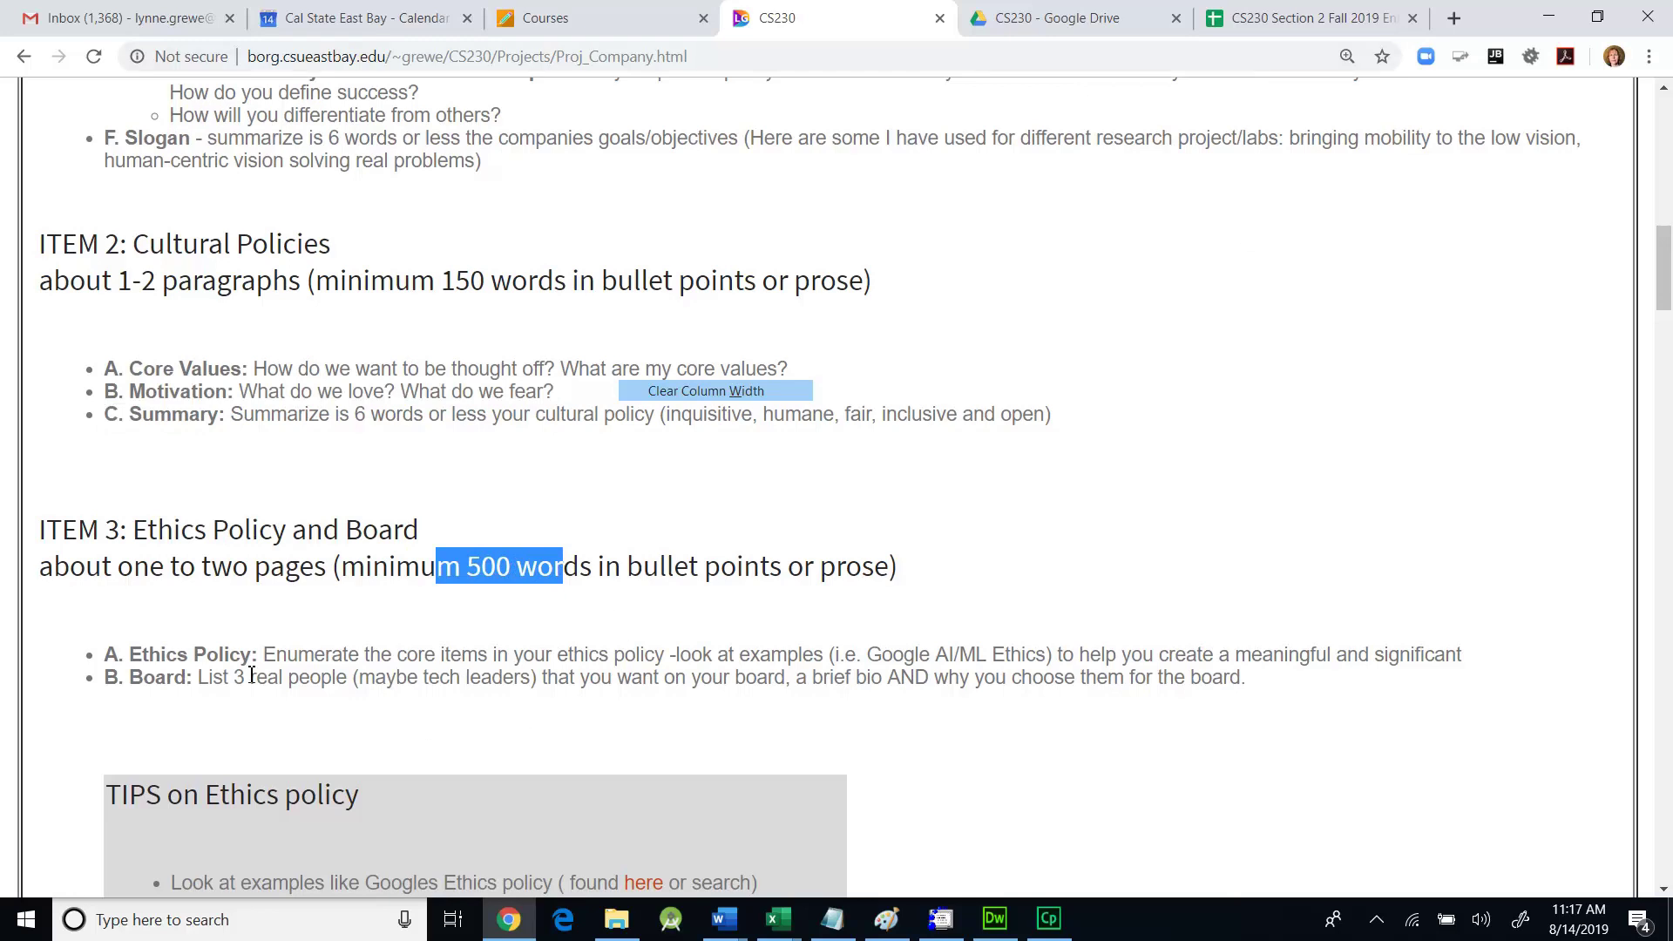
left_click_drag(246, 676, 331, 697)
scroll(331, 691, "down", 2)
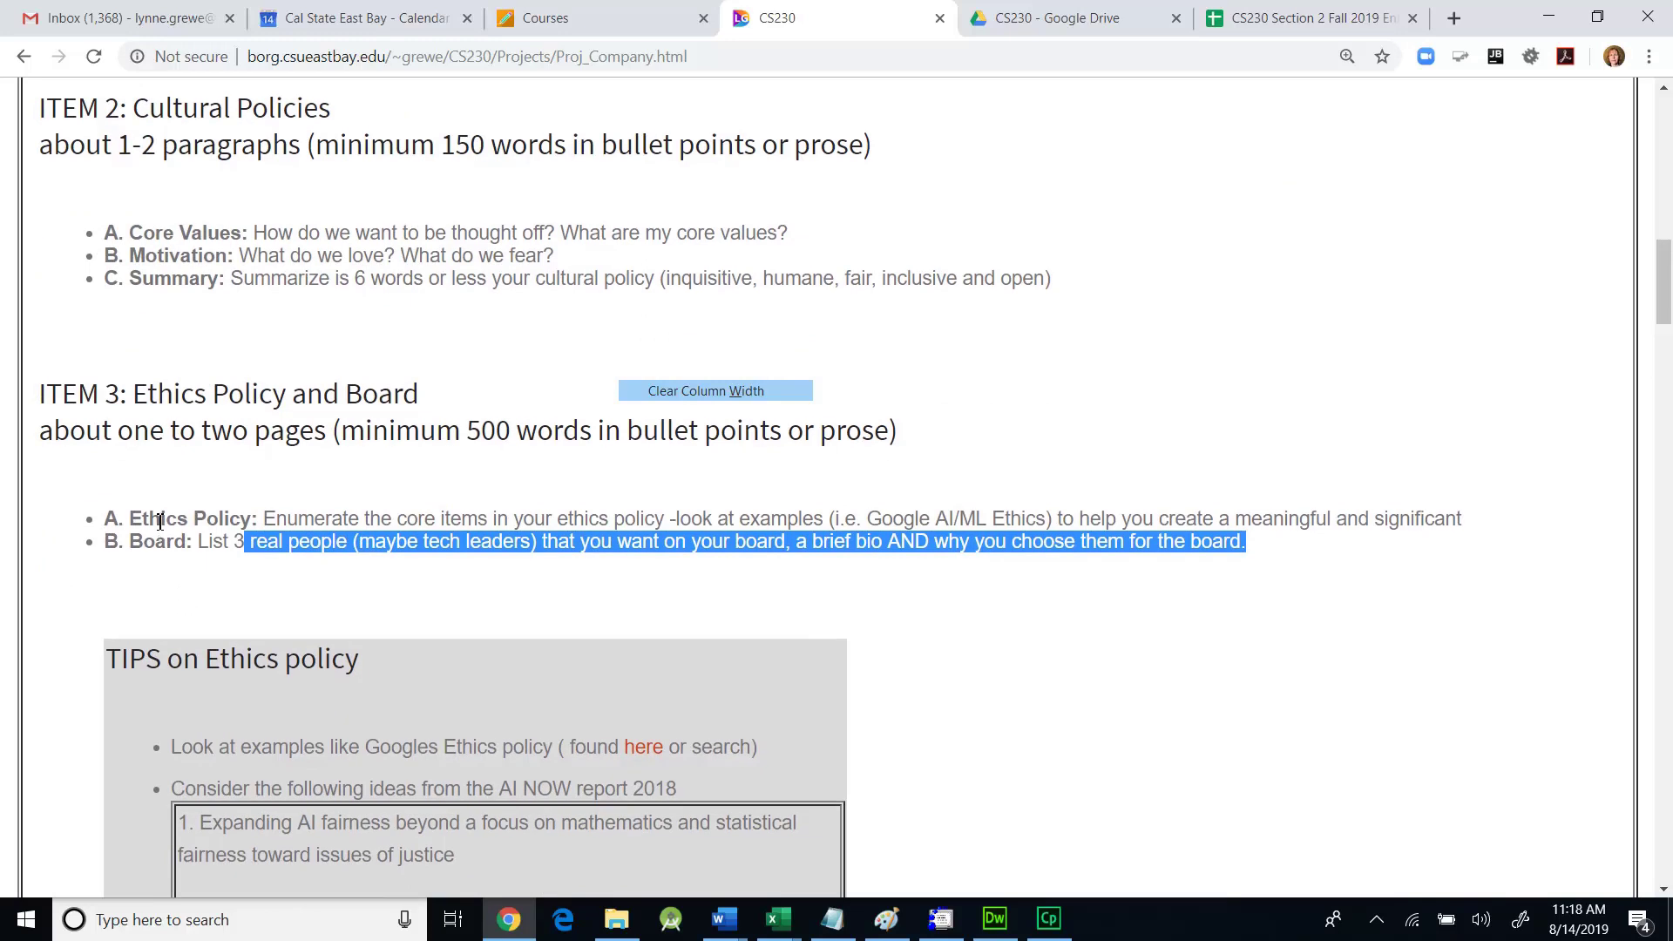
left_click(161, 532)
scroll(178, 612, "down", 2)
scroll(178, 606, "down", 5)
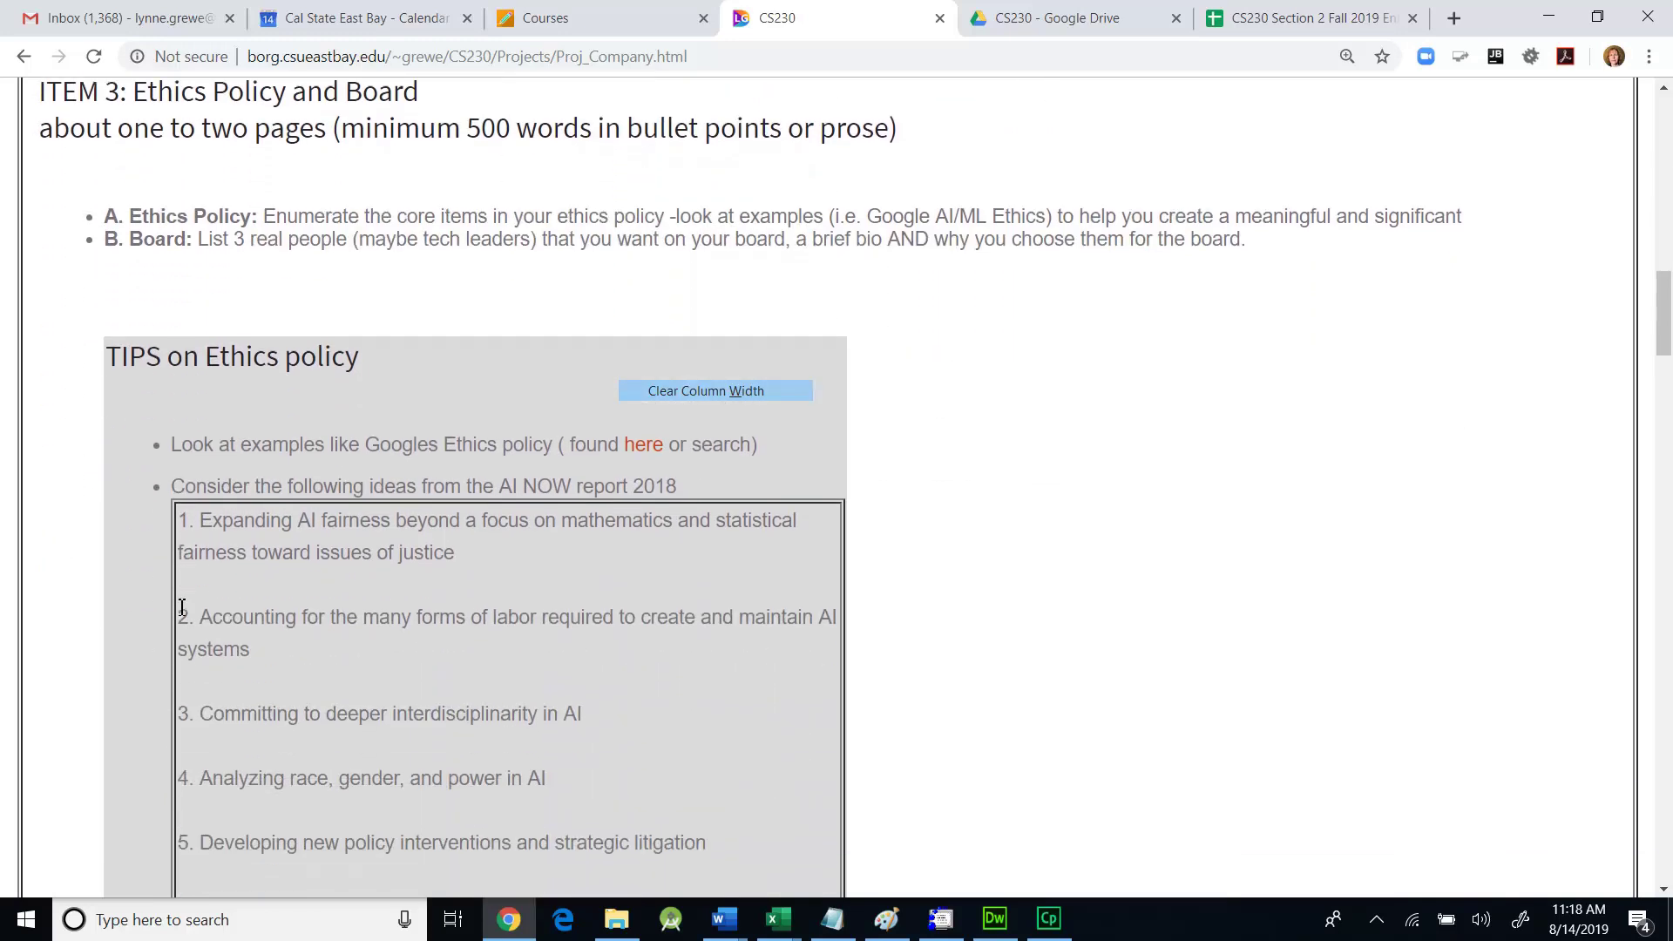
scroll(178, 606, "up", 7)
scroll(183, 614, "up", 2)
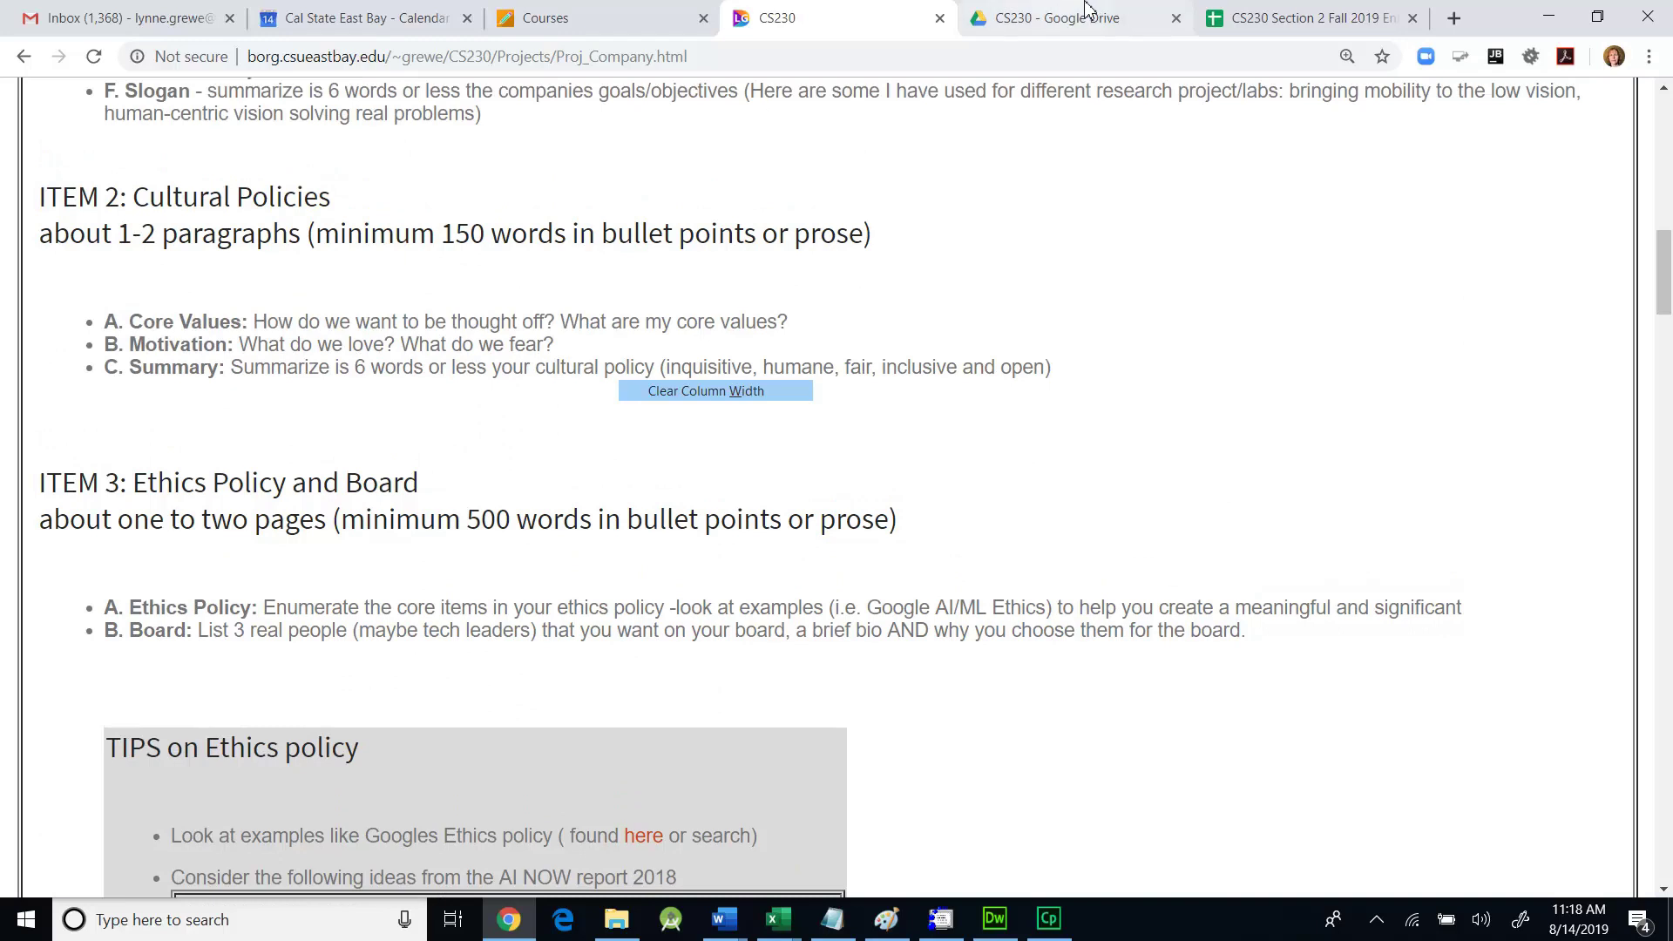
left_click(1307, 20)
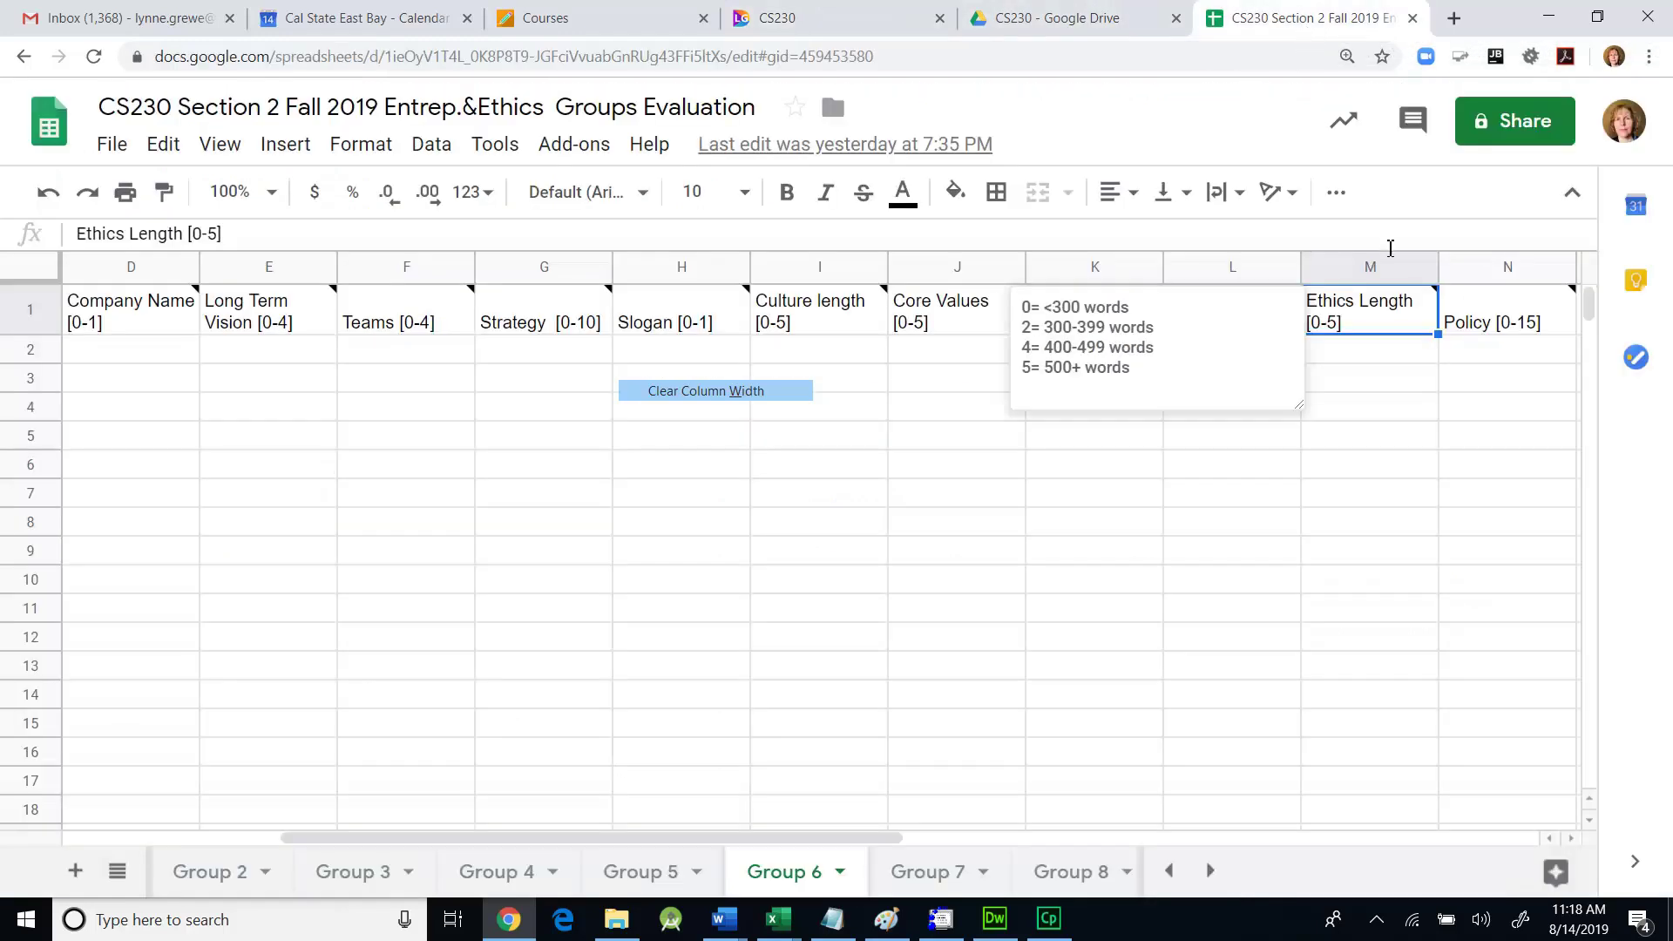
left_click(1403, 355)
left_click(1407, 320)
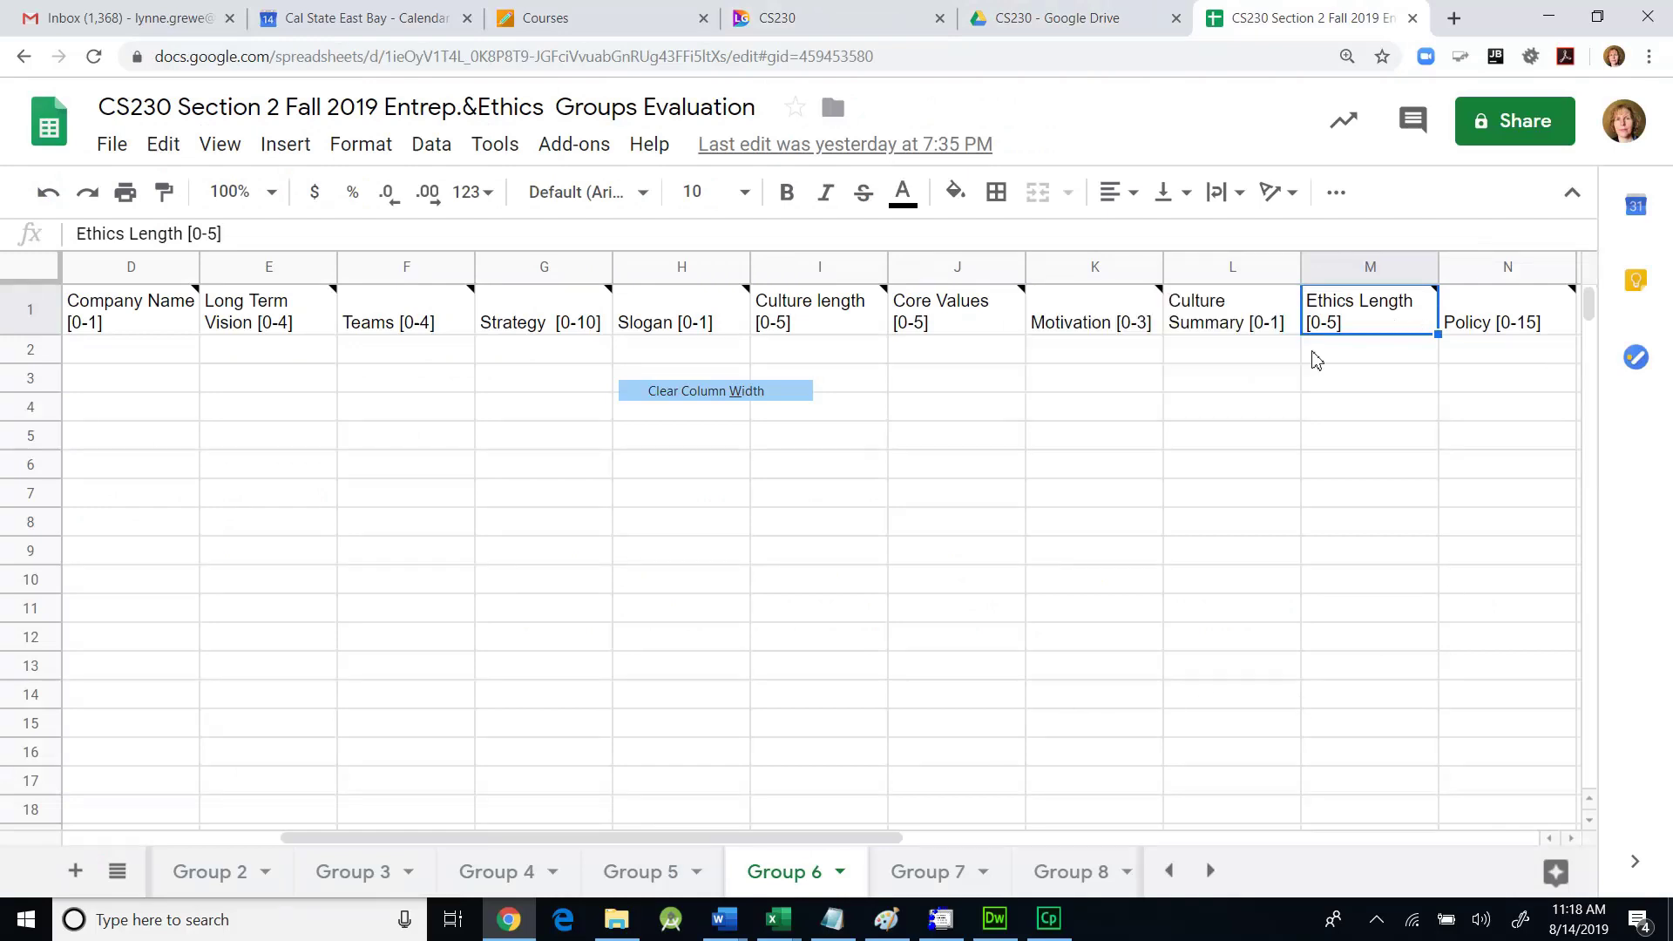
mouse_move(1483, 302)
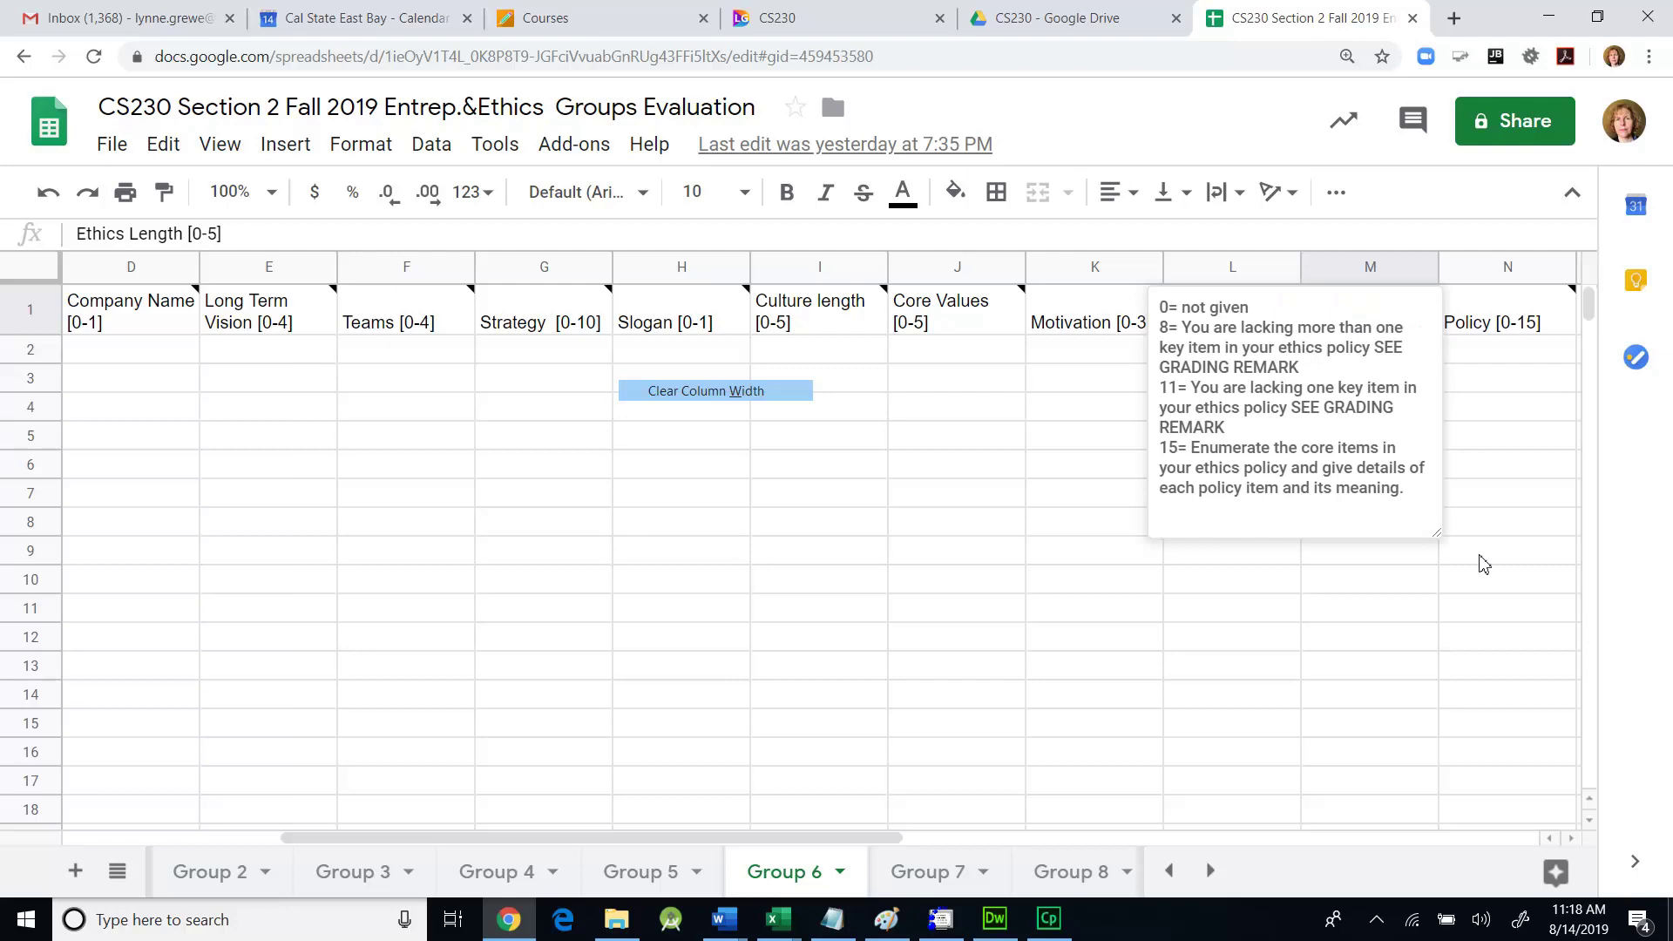
left_click_drag(878, 841, 962, 823)
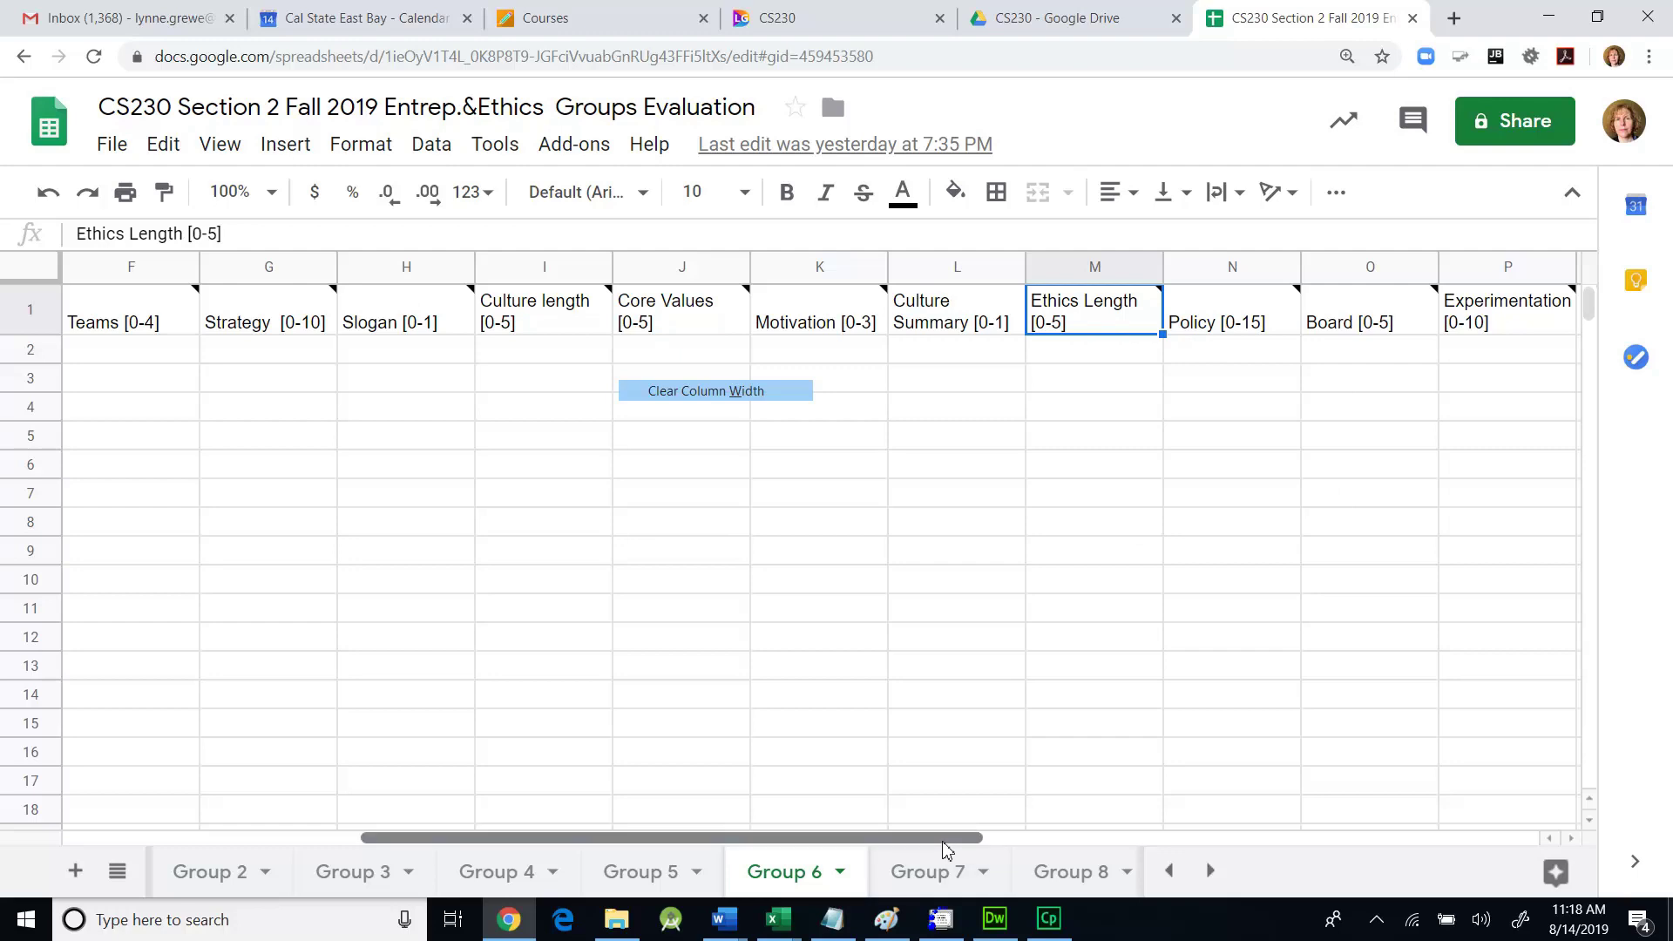
left_click_drag(939, 840, 988, 858)
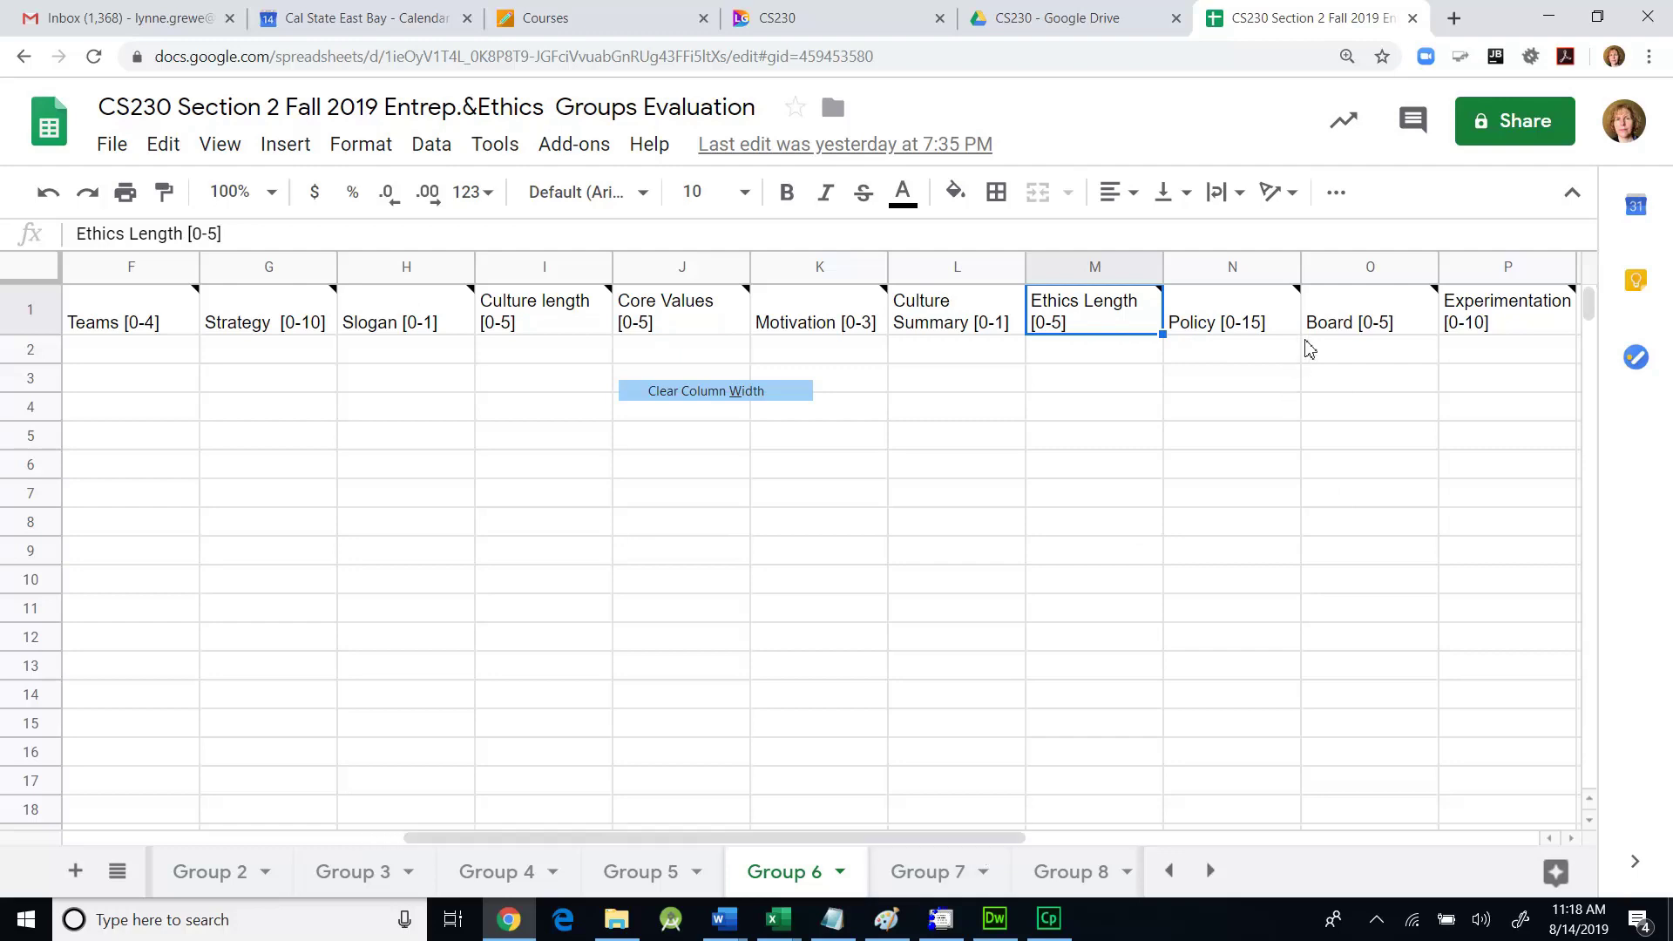
left_click(1357, 334)
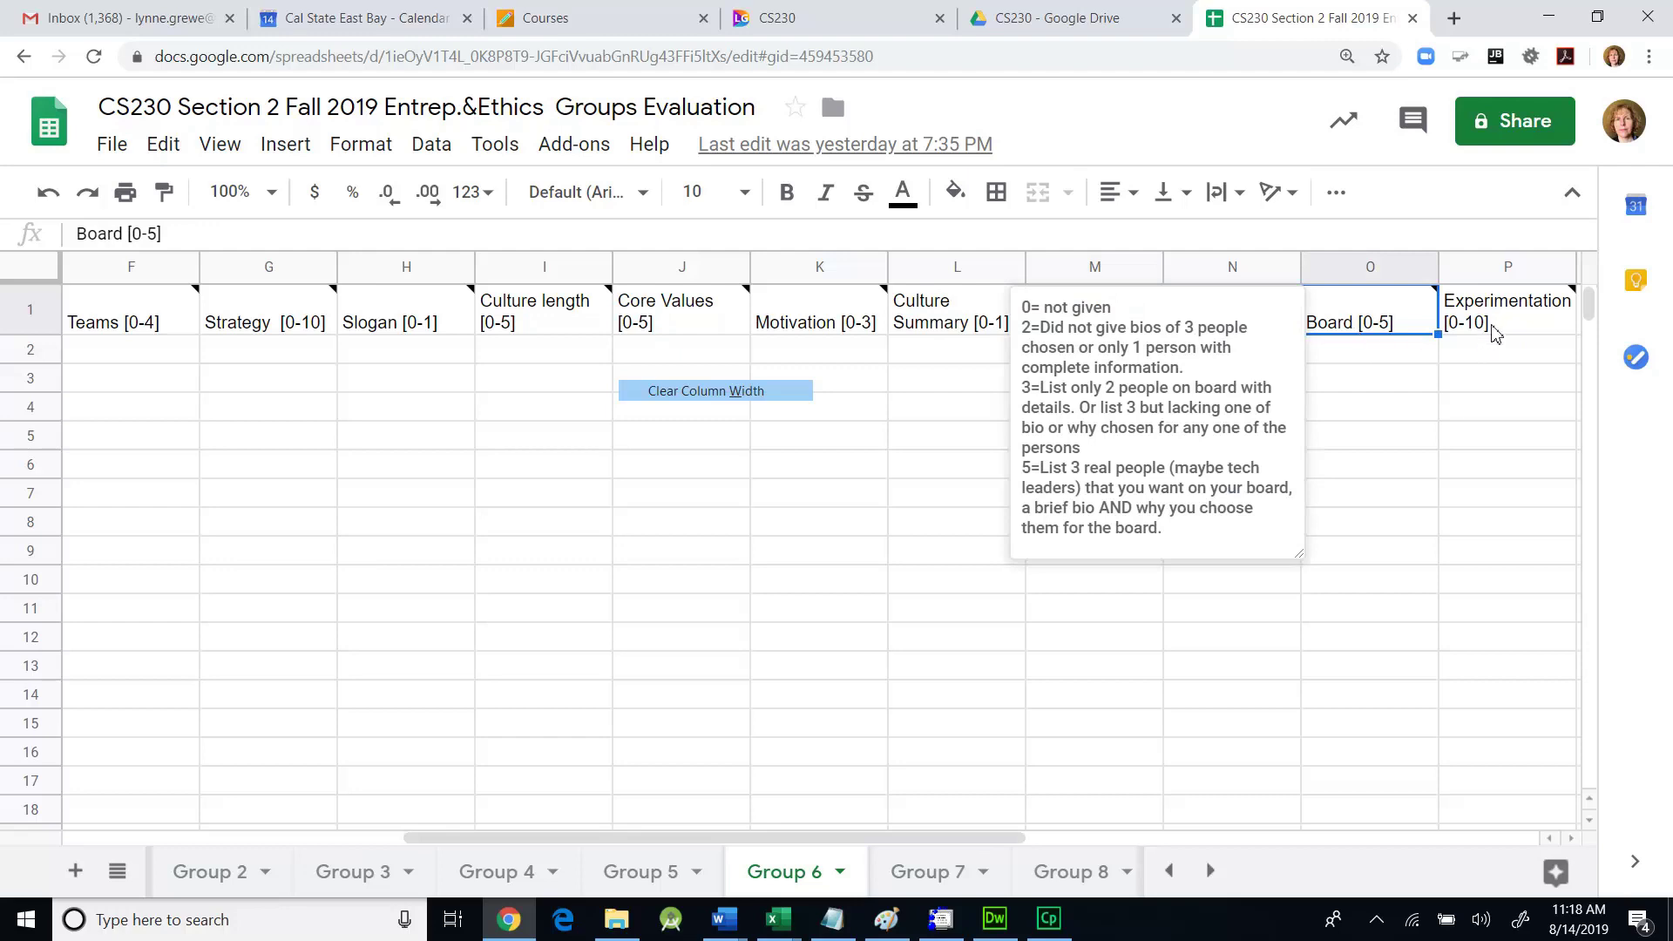
On the project page, highlight the Experiments to test OKRs and the key milestones and OKRs requirements.
left_click(896, 18)
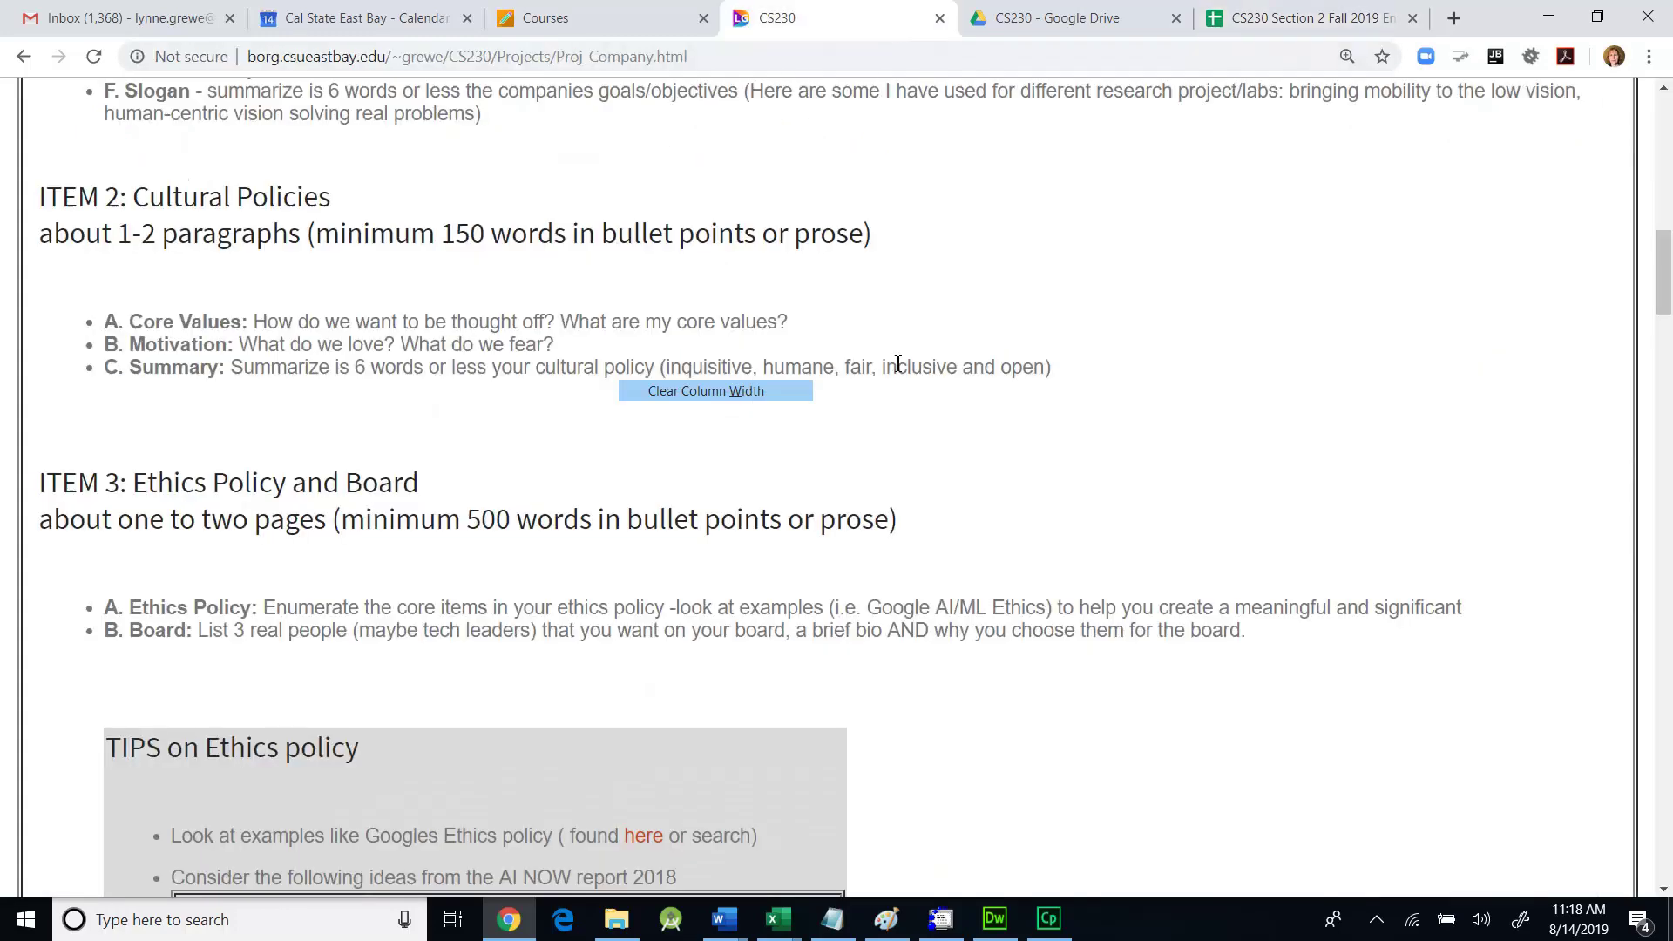
scroll(906, 430, "down", 5)
scroll(907, 430, "down", 6)
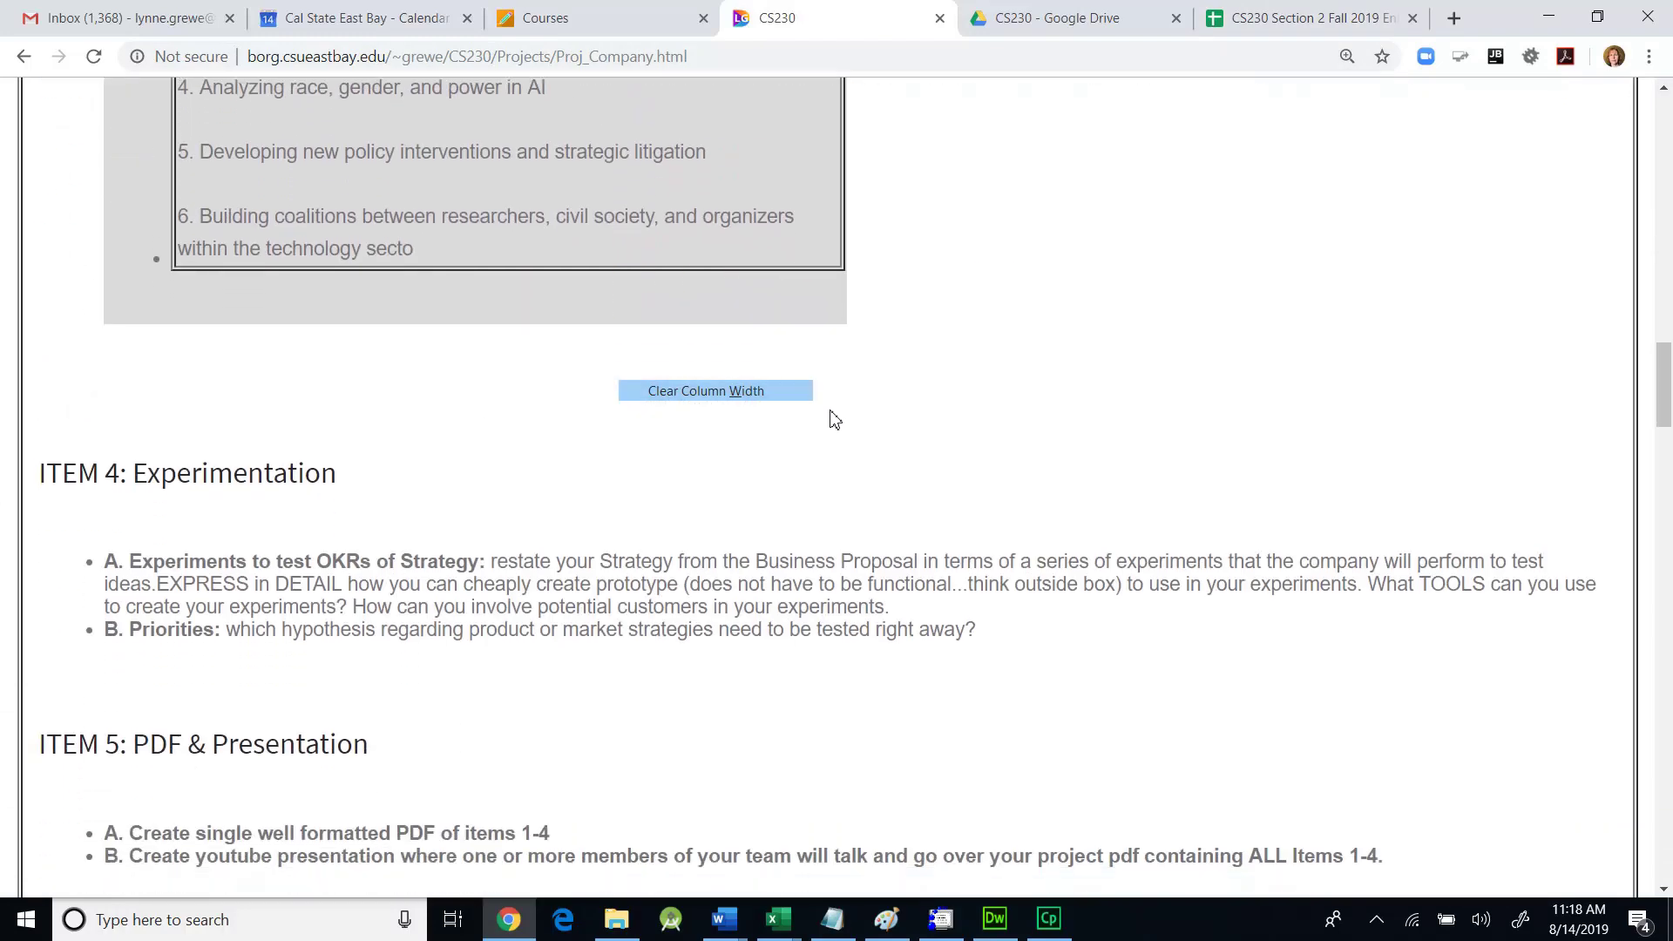
left_click_drag(133, 473, 302, 520)
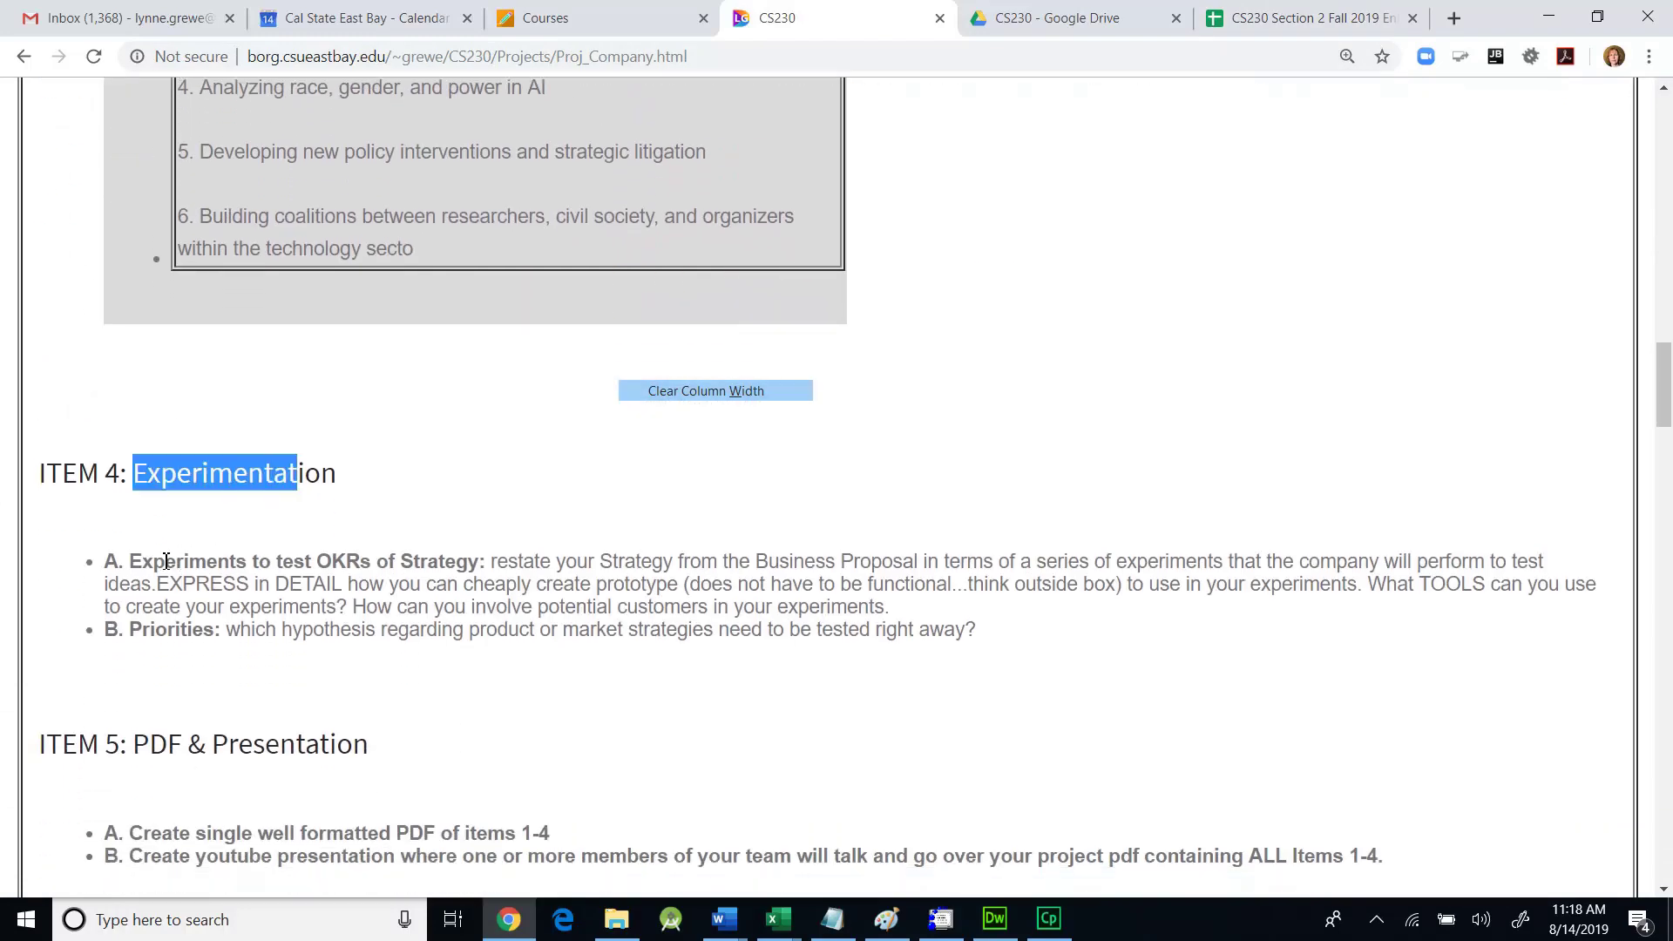
left_click_drag(154, 561, 275, 631)
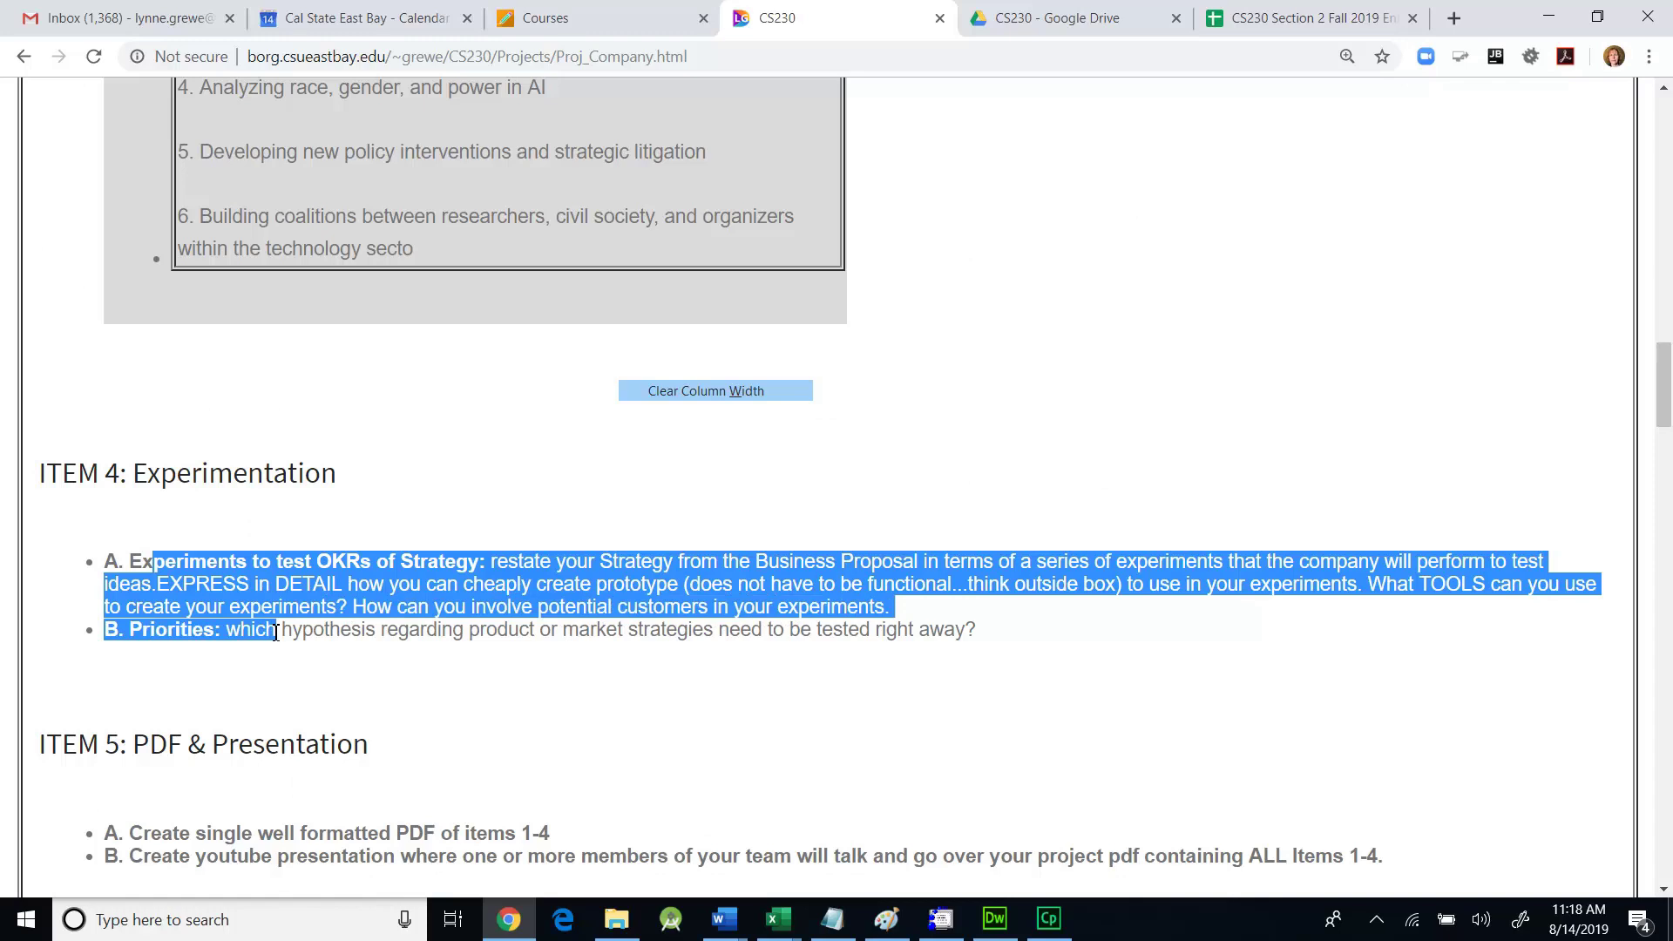
scroll(276, 632, "up", 10)
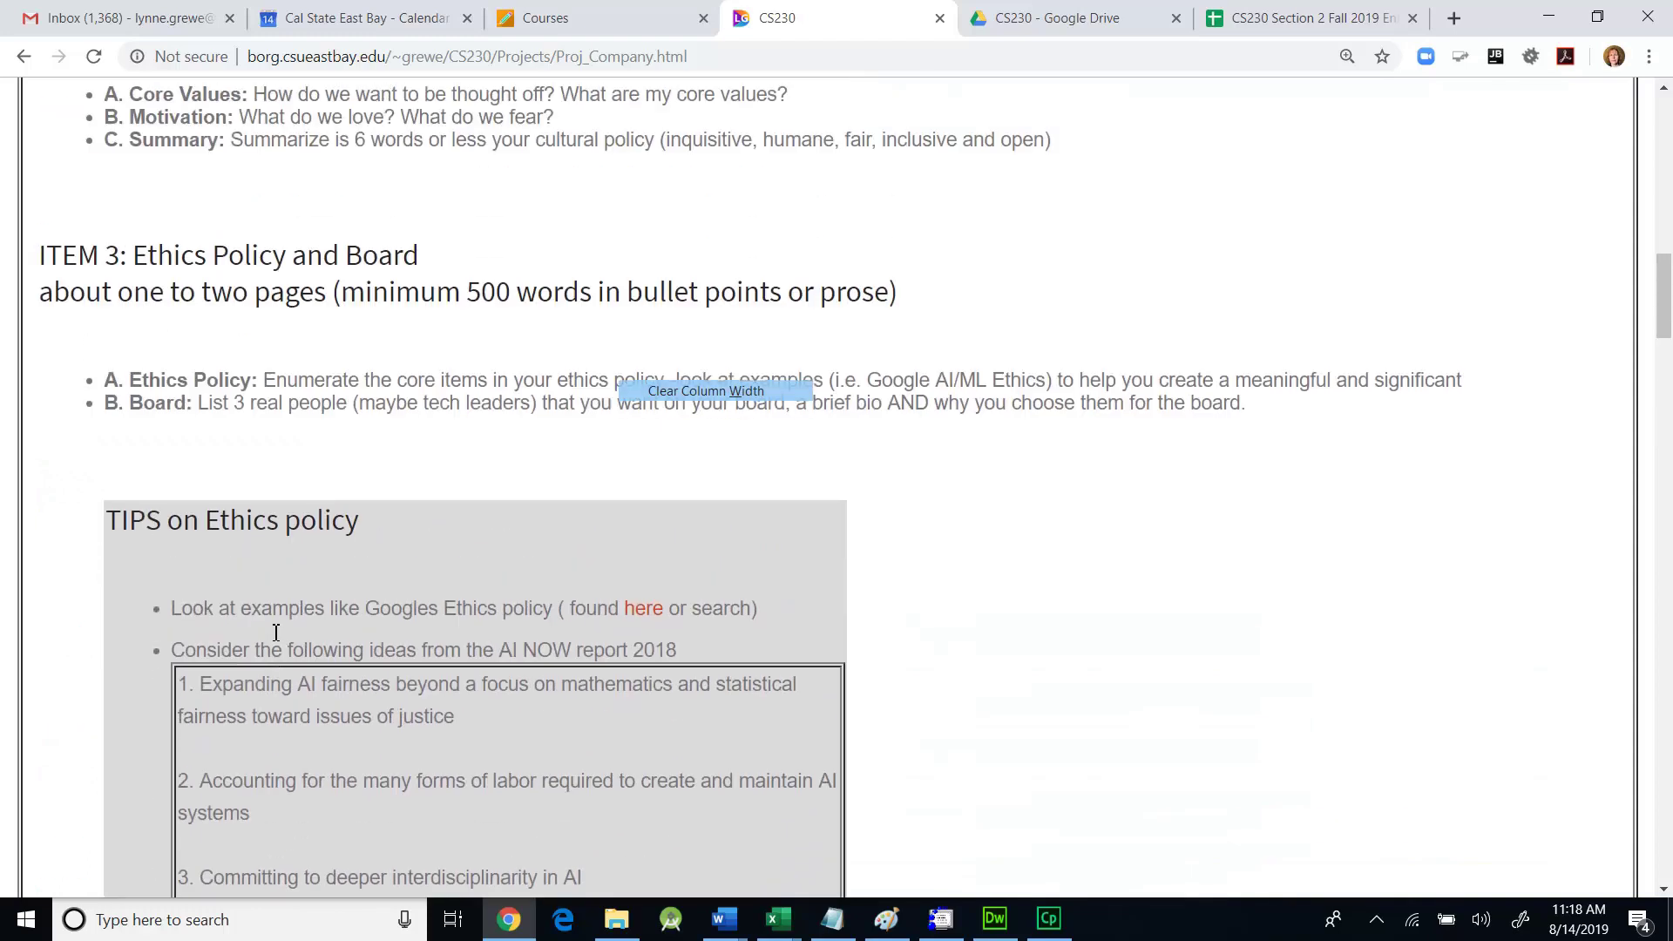
scroll(275, 632, "up", 4)
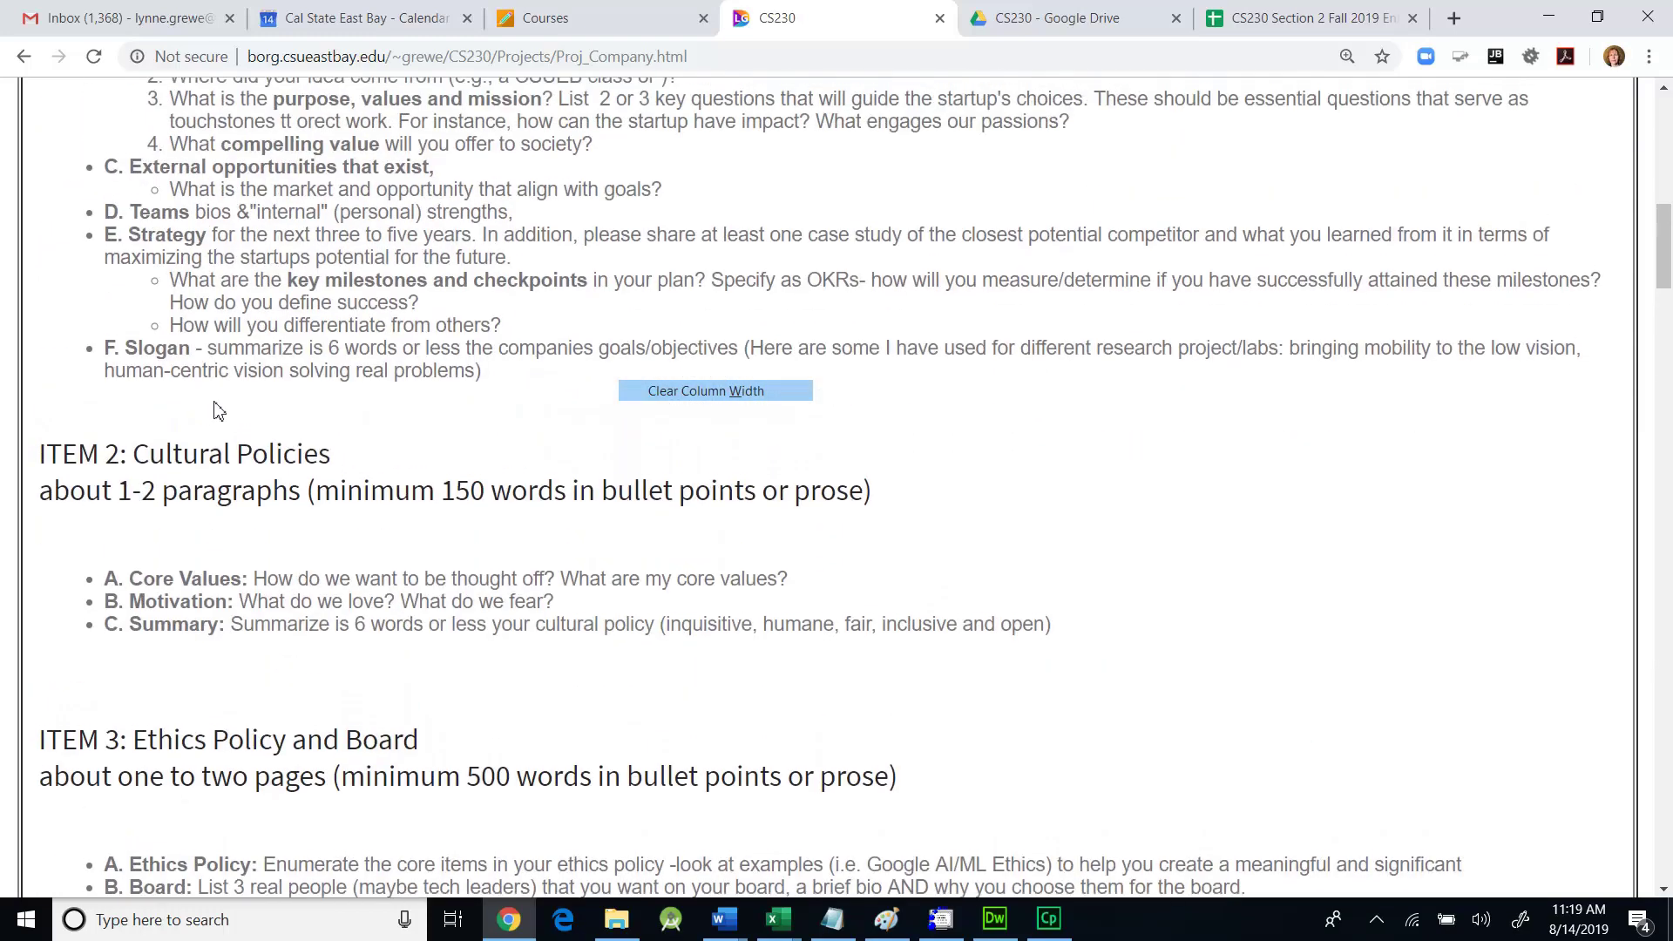
left_click_drag(240, 273, 869, 283)
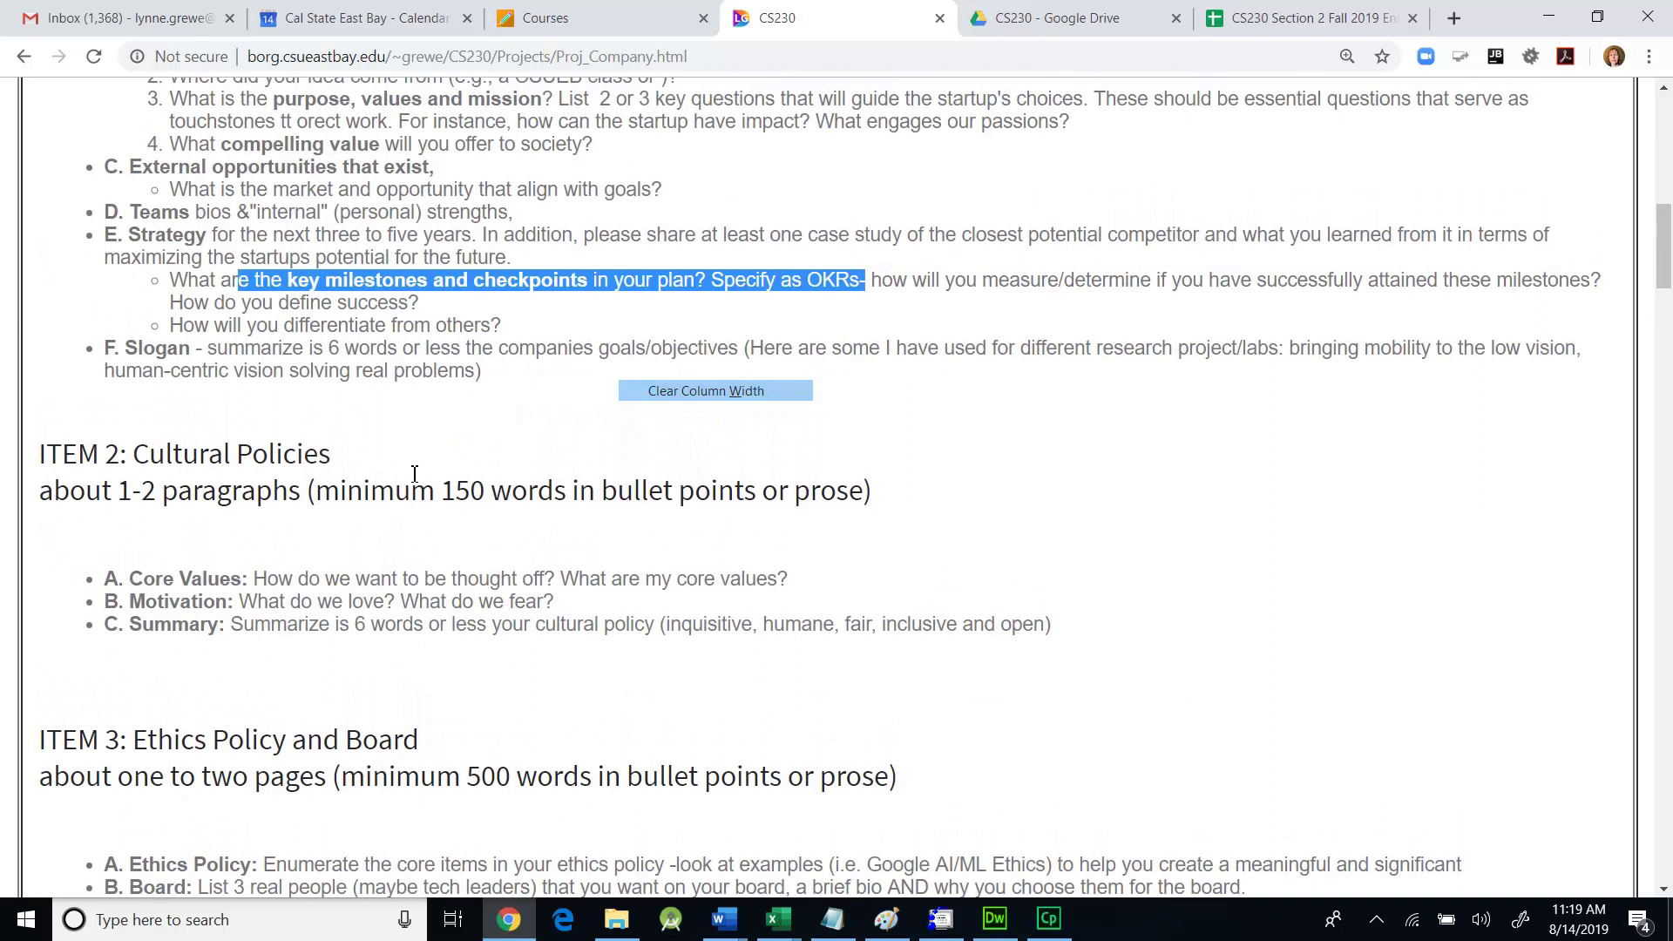
Mark Item 4's prototype and tools sentences, then select the Experimentation [0-10] header P1 in the sheet.
scroll(414, 475, "down", 1)
scroll(412, 473, "down", 6)
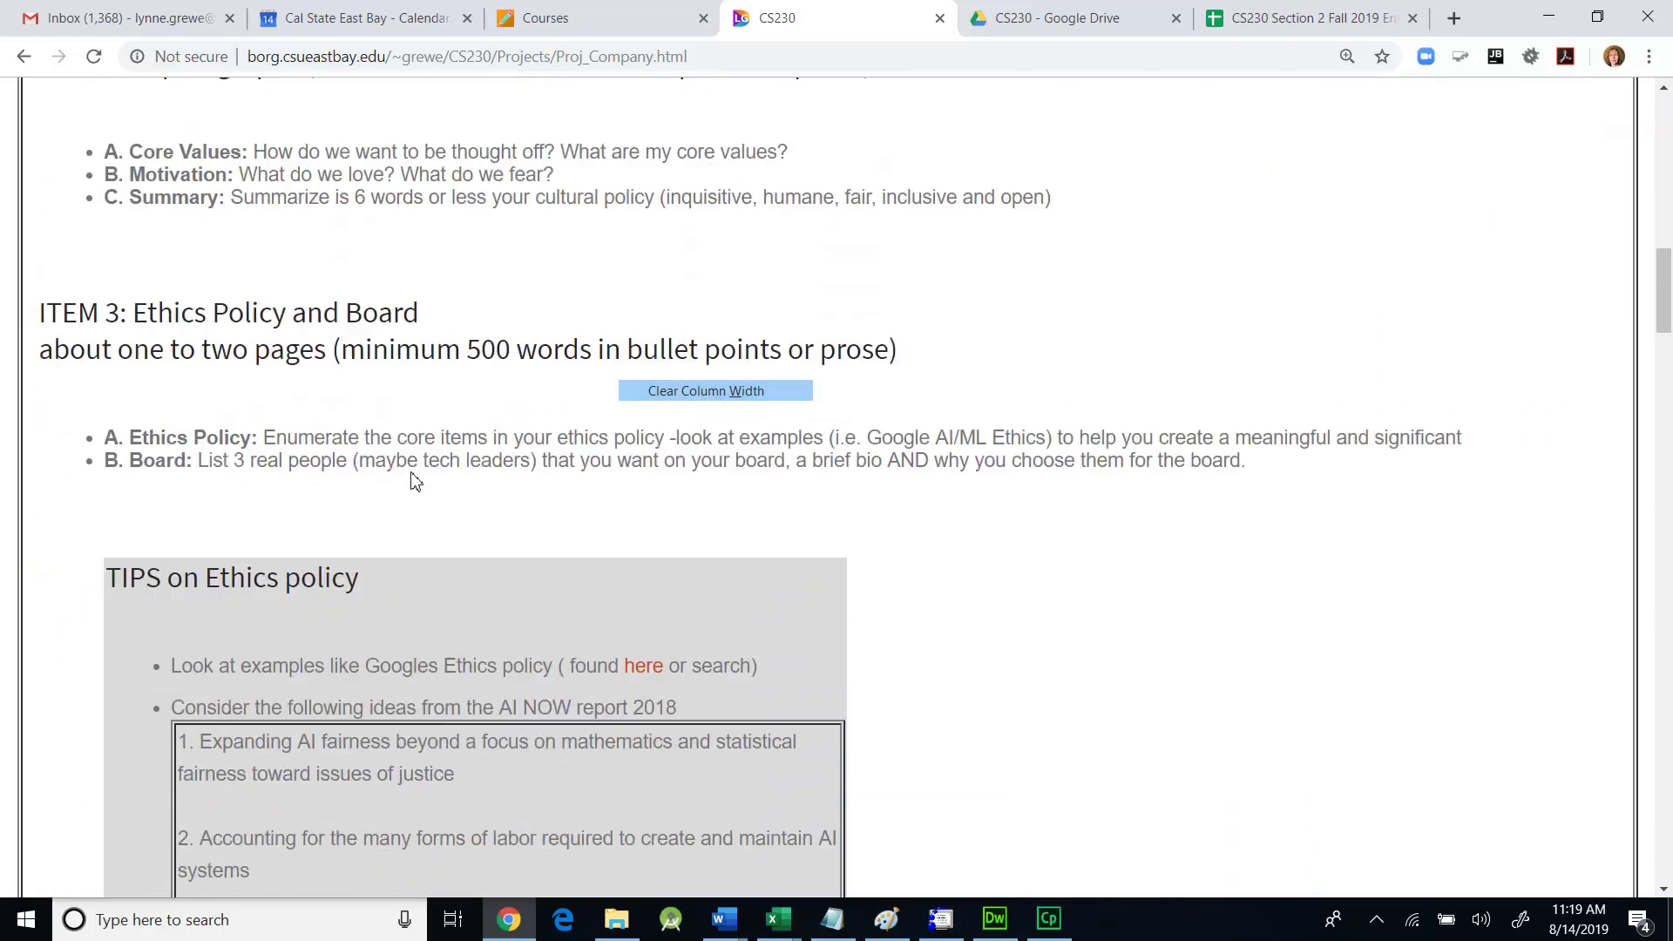
scroll(412, 473, "down", 1)
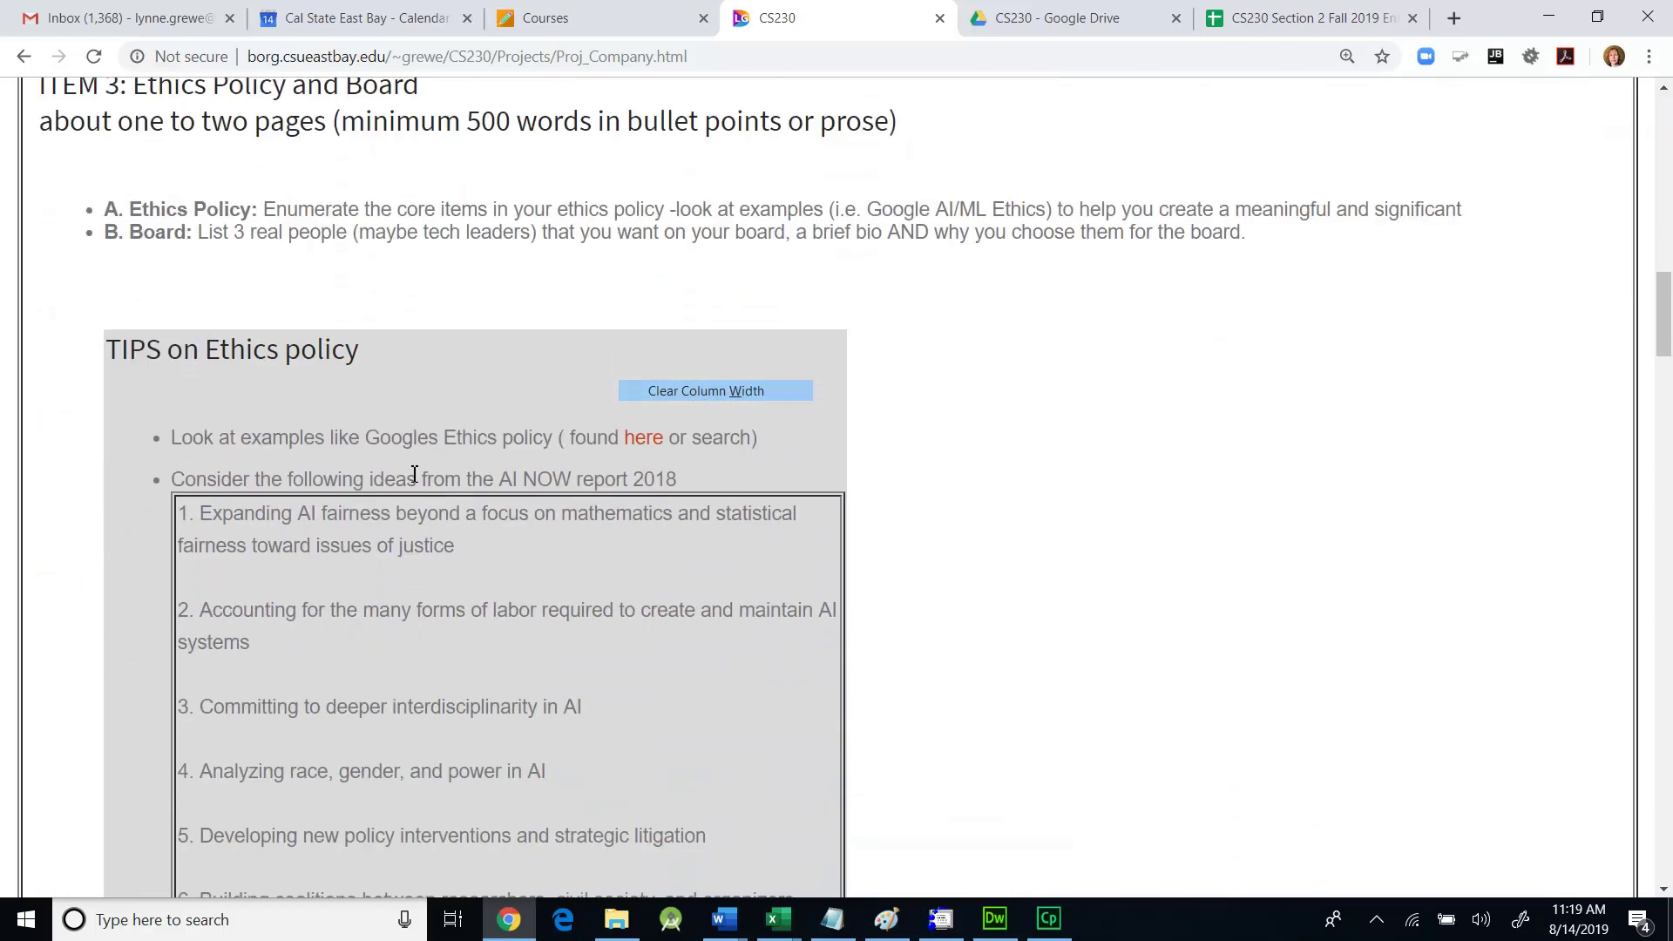
scroll(414, 474, "down", 8)
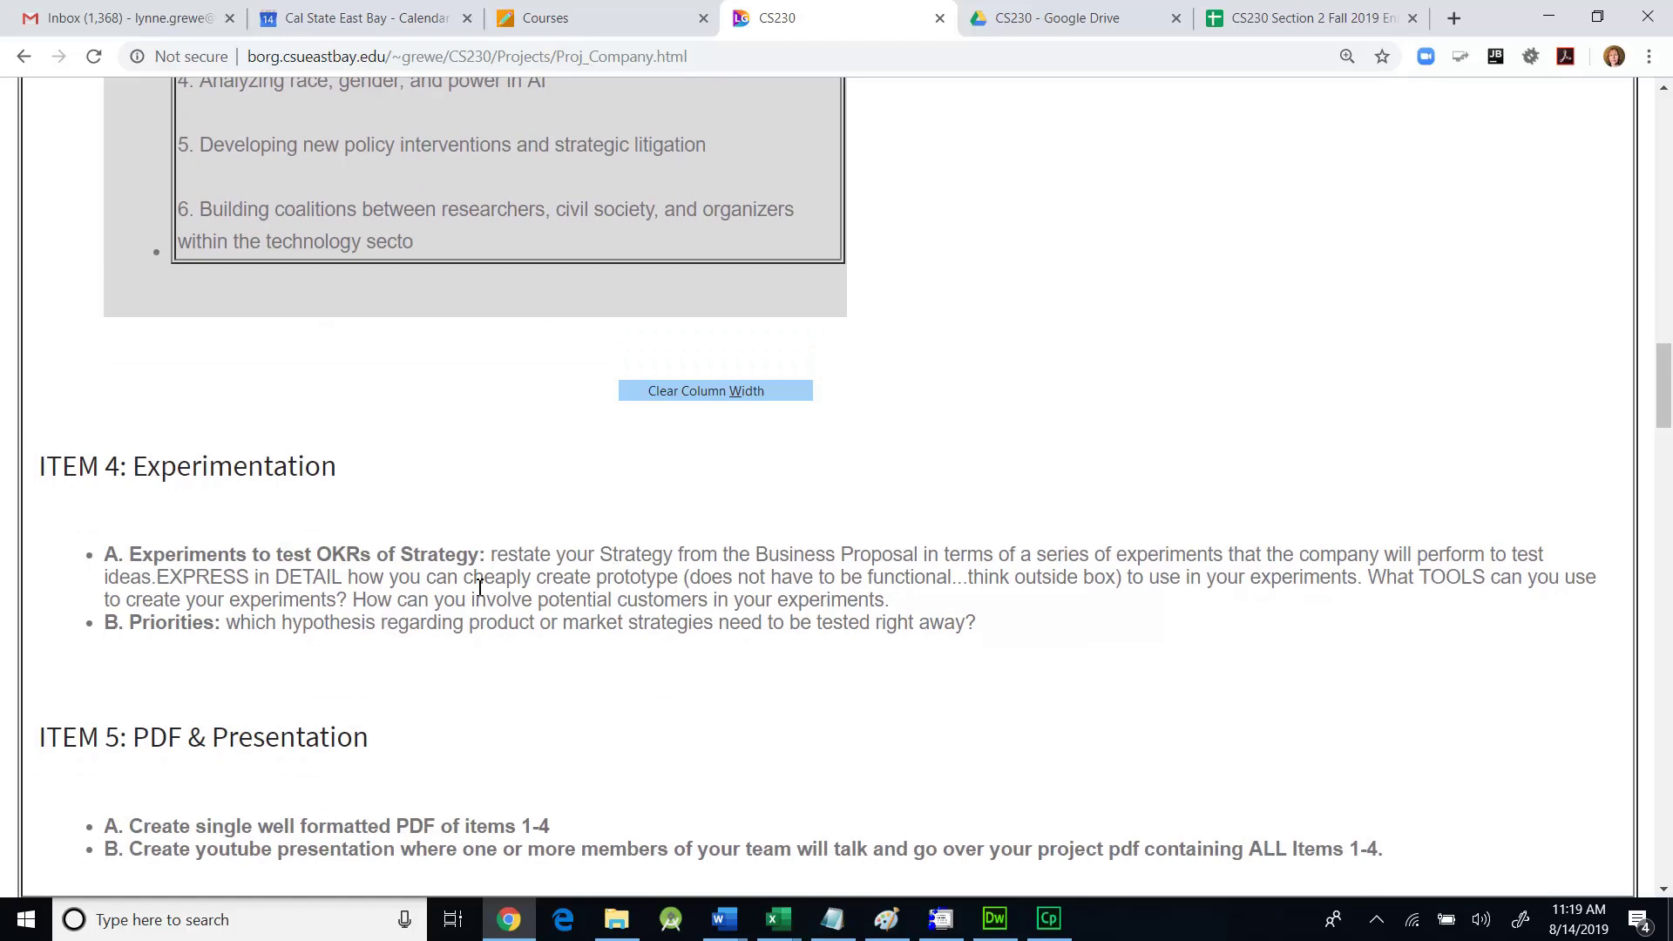
left_click_drag(473, 578, 551, 600)
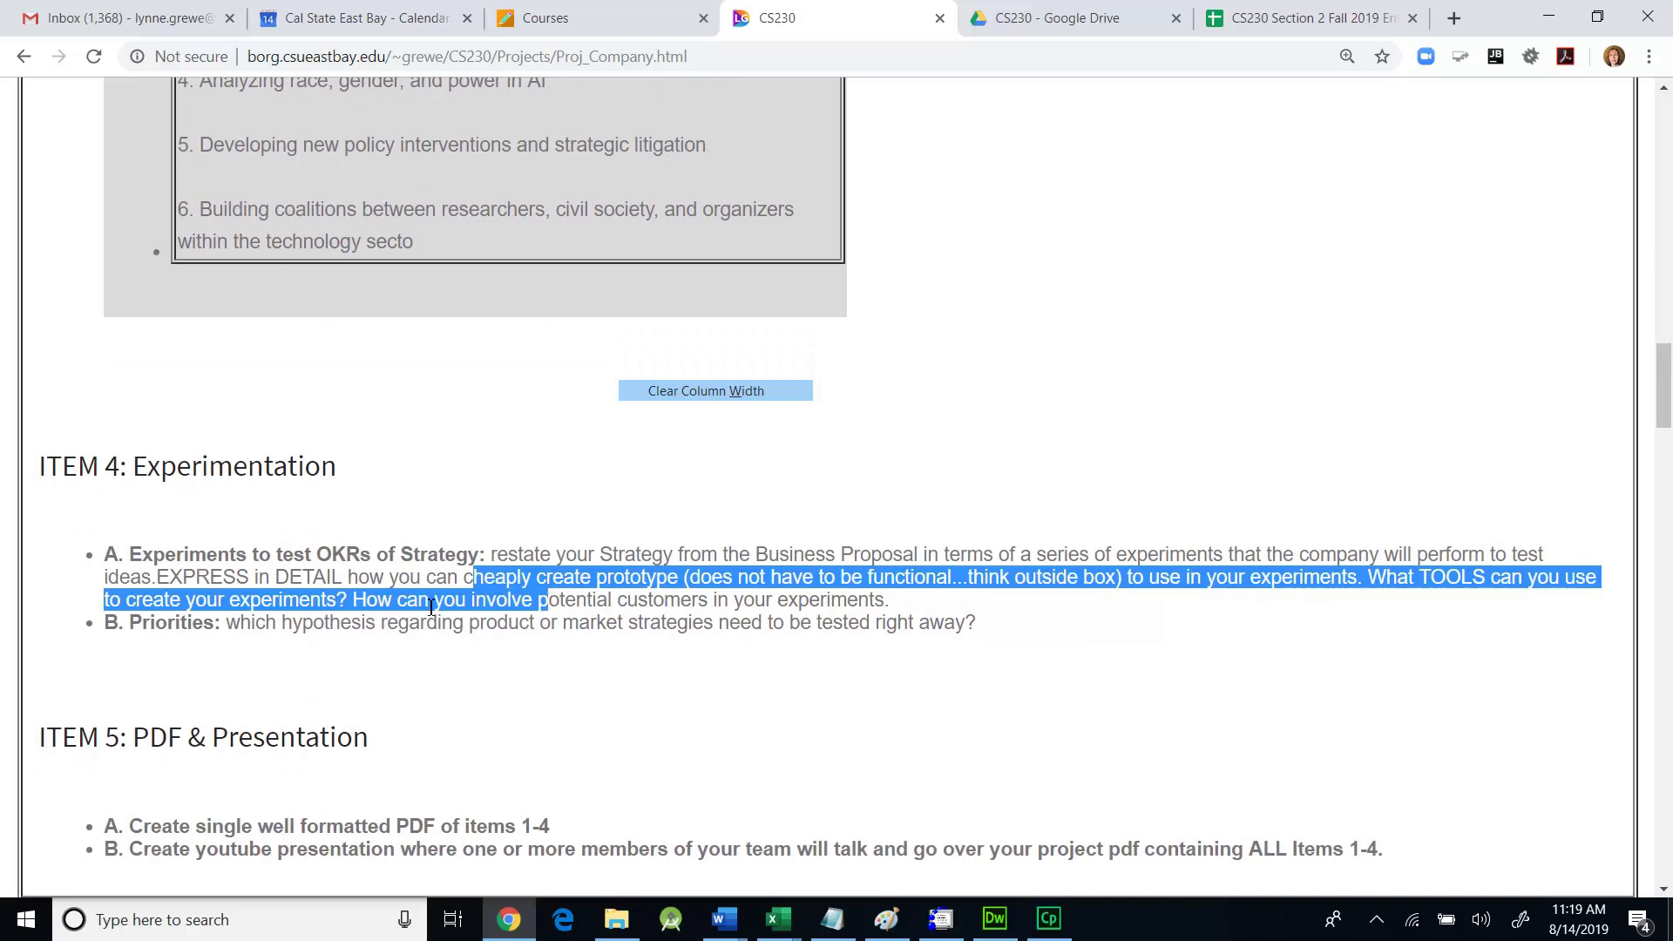
left_click(1272, 19)
left_click(1502, 303)
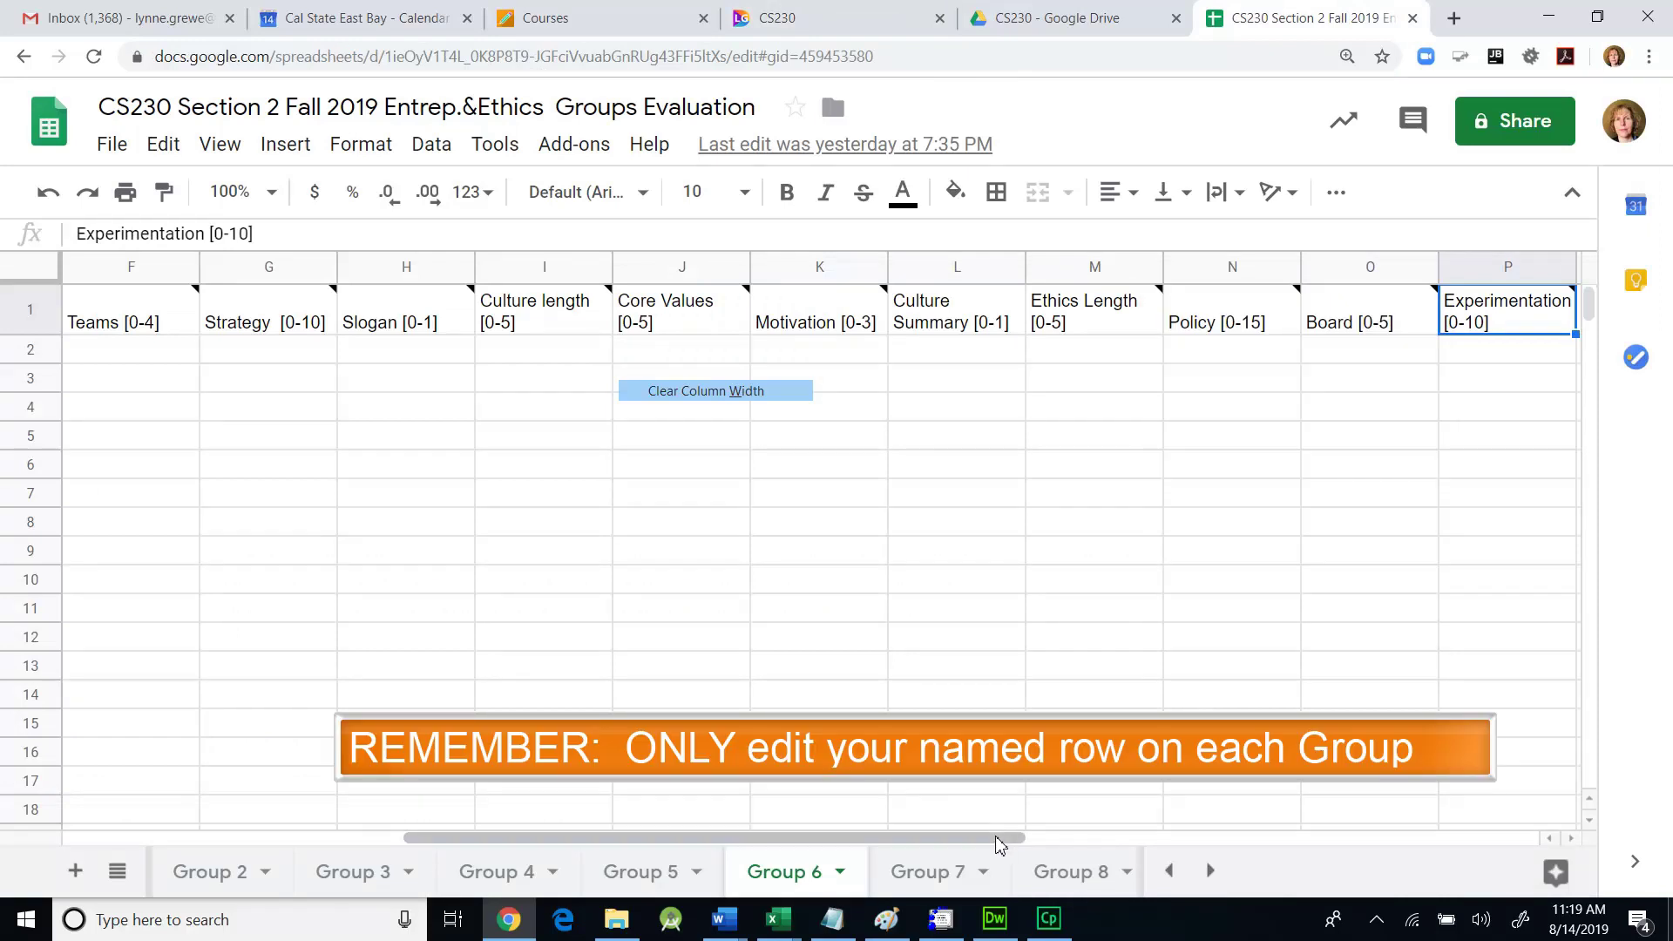
Read the grading notes on the Priorities [0-2], pdf created & submitted [0-4] and Presentation [0-10] headers.
left_click_drag(1000, 838, 1064, 842)
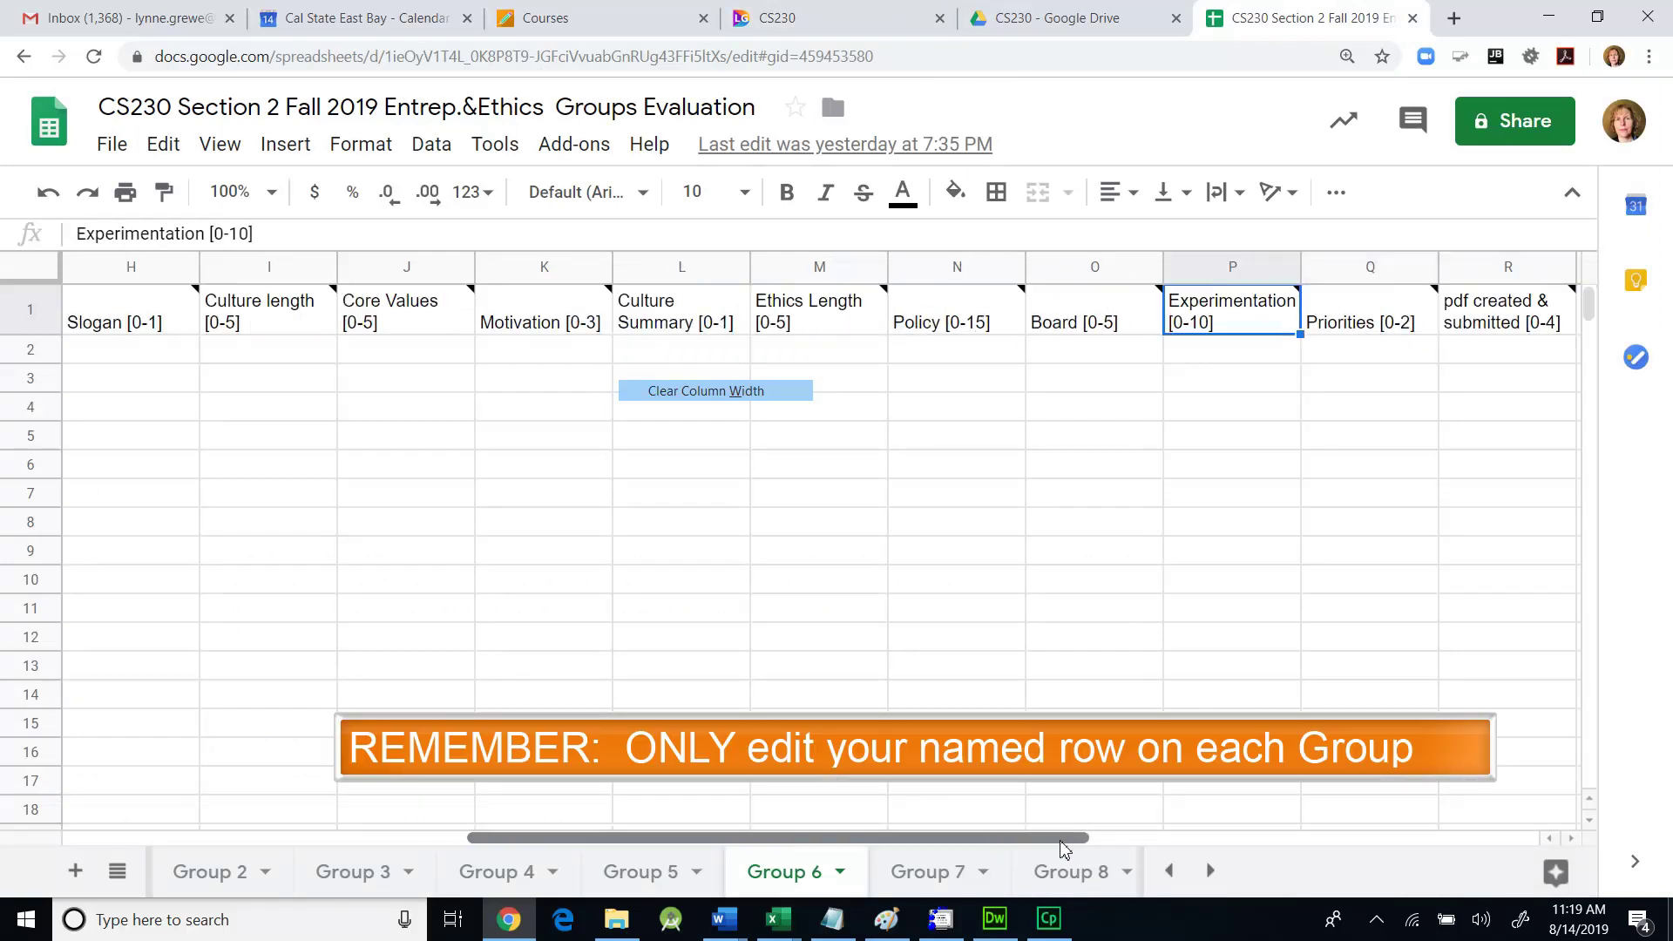
left_click(1356, 317)
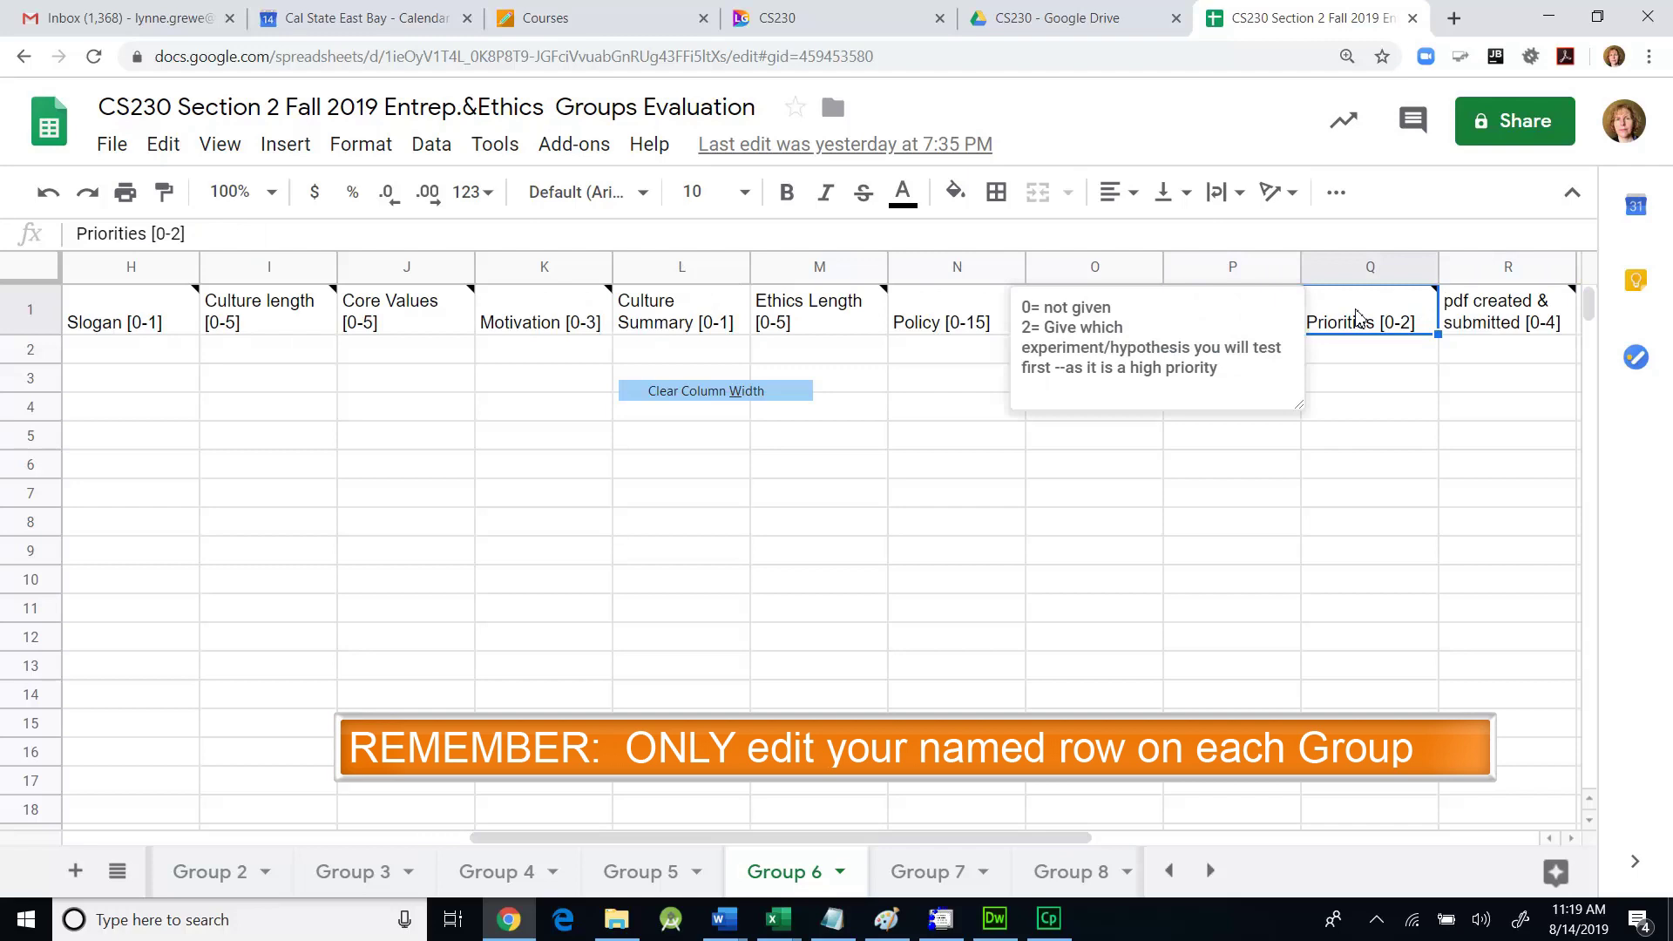
left_click(1510, 327)
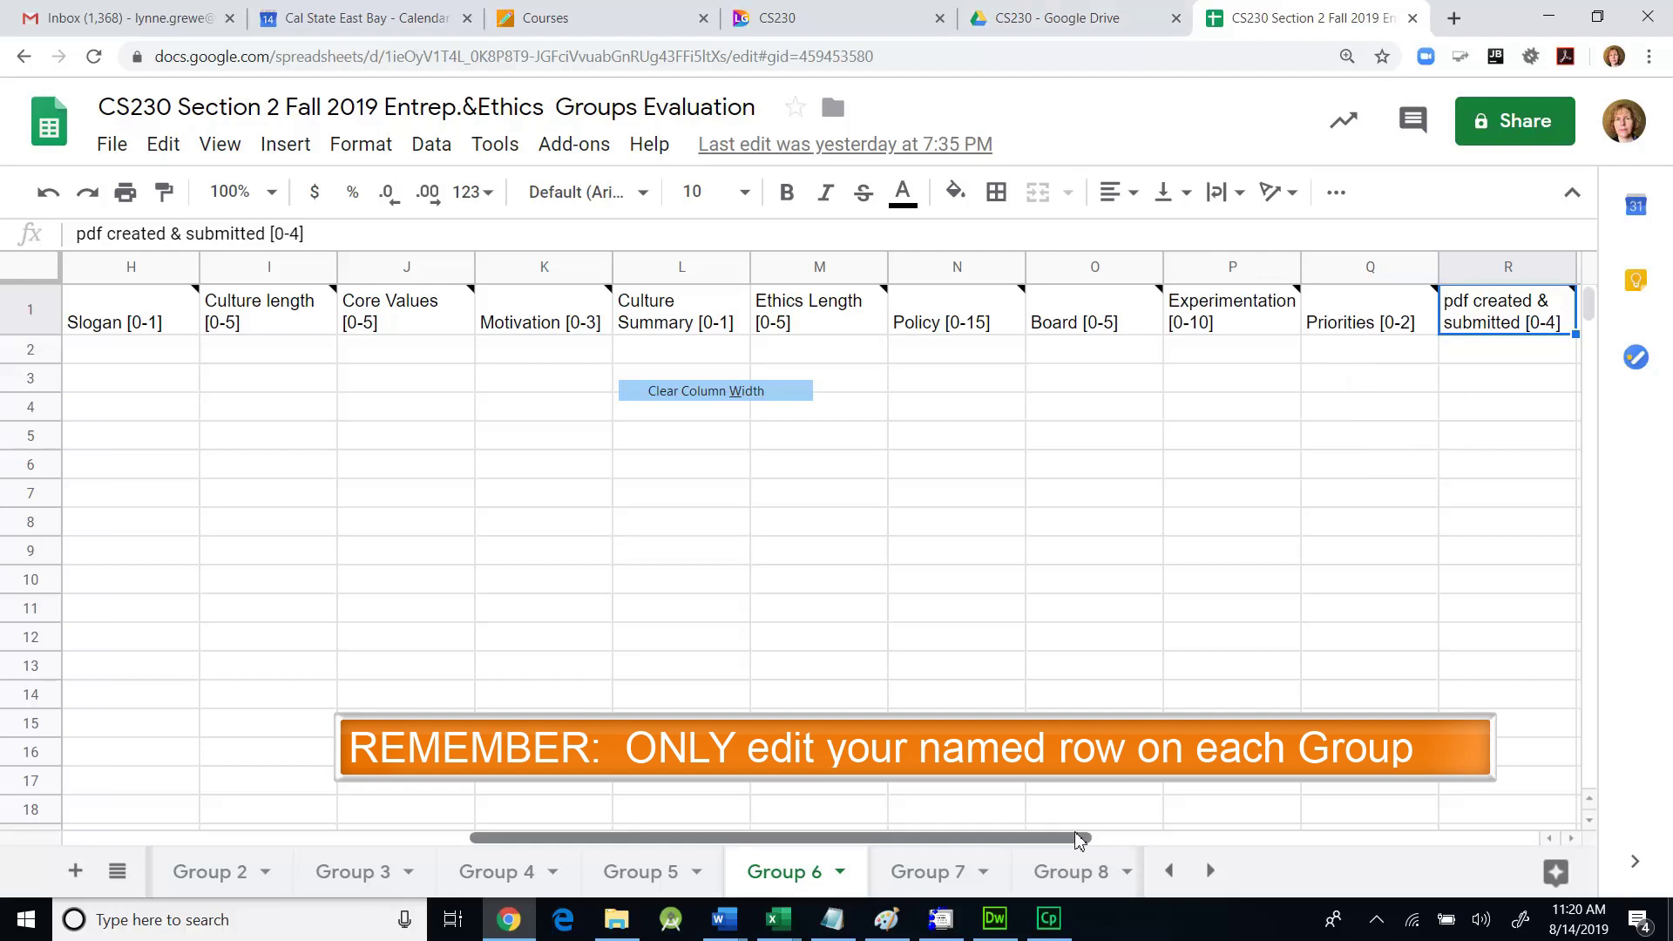
left_click_drag(1084, 838, 1253, 842)
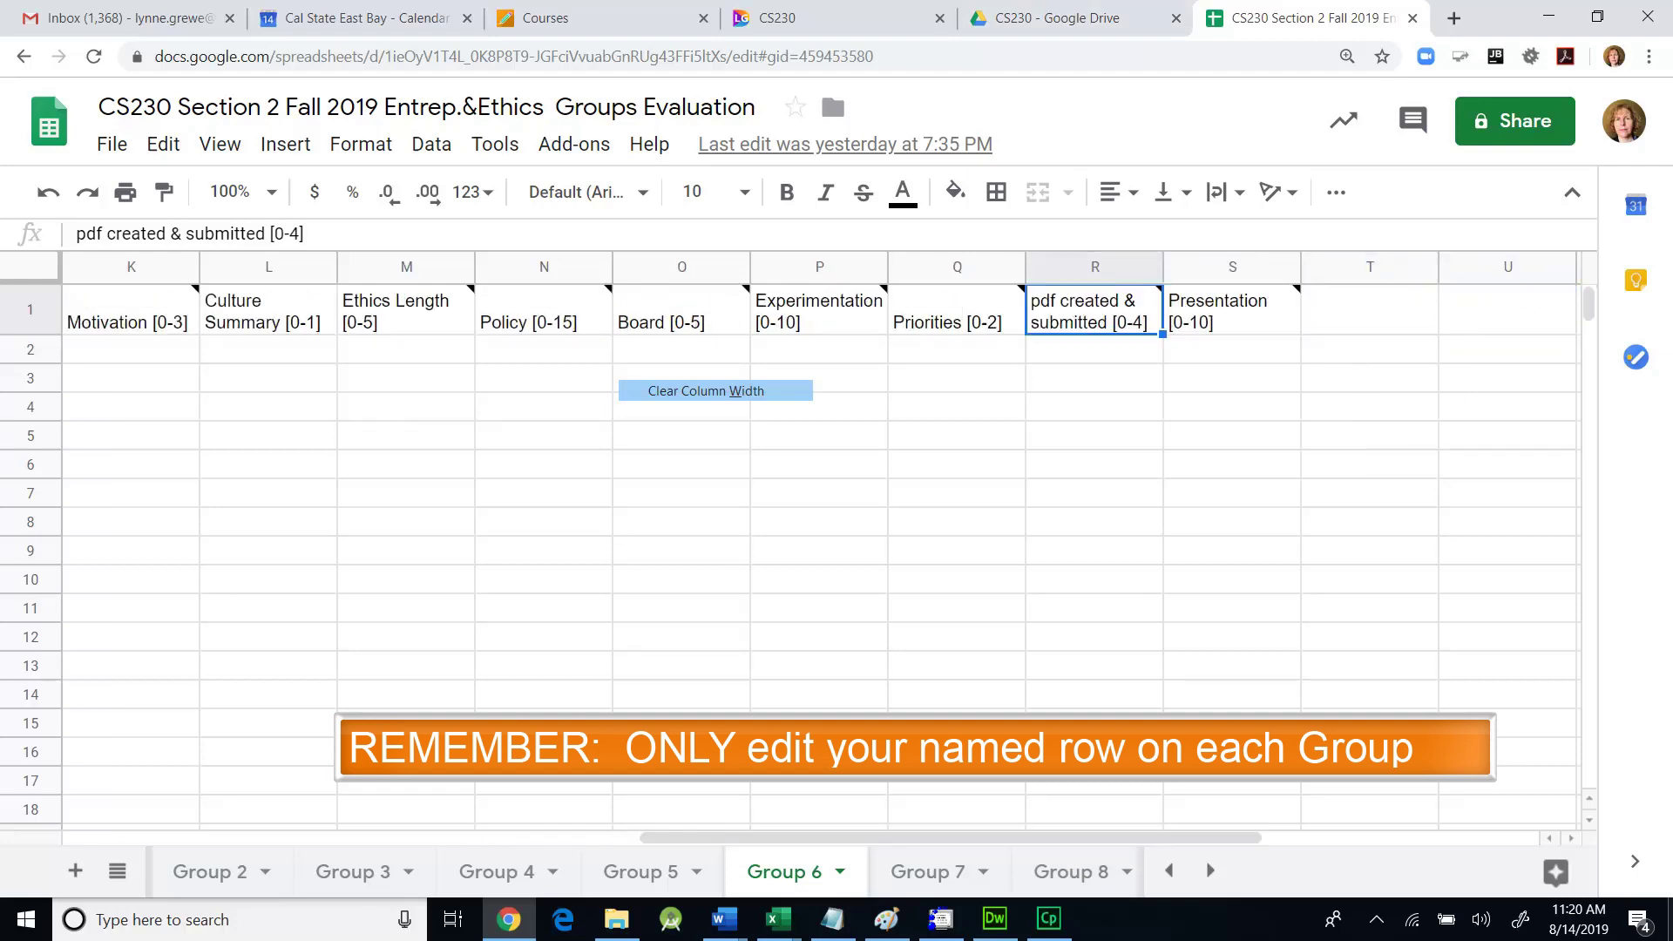
key("Right")
mouse_move(1210, 325)
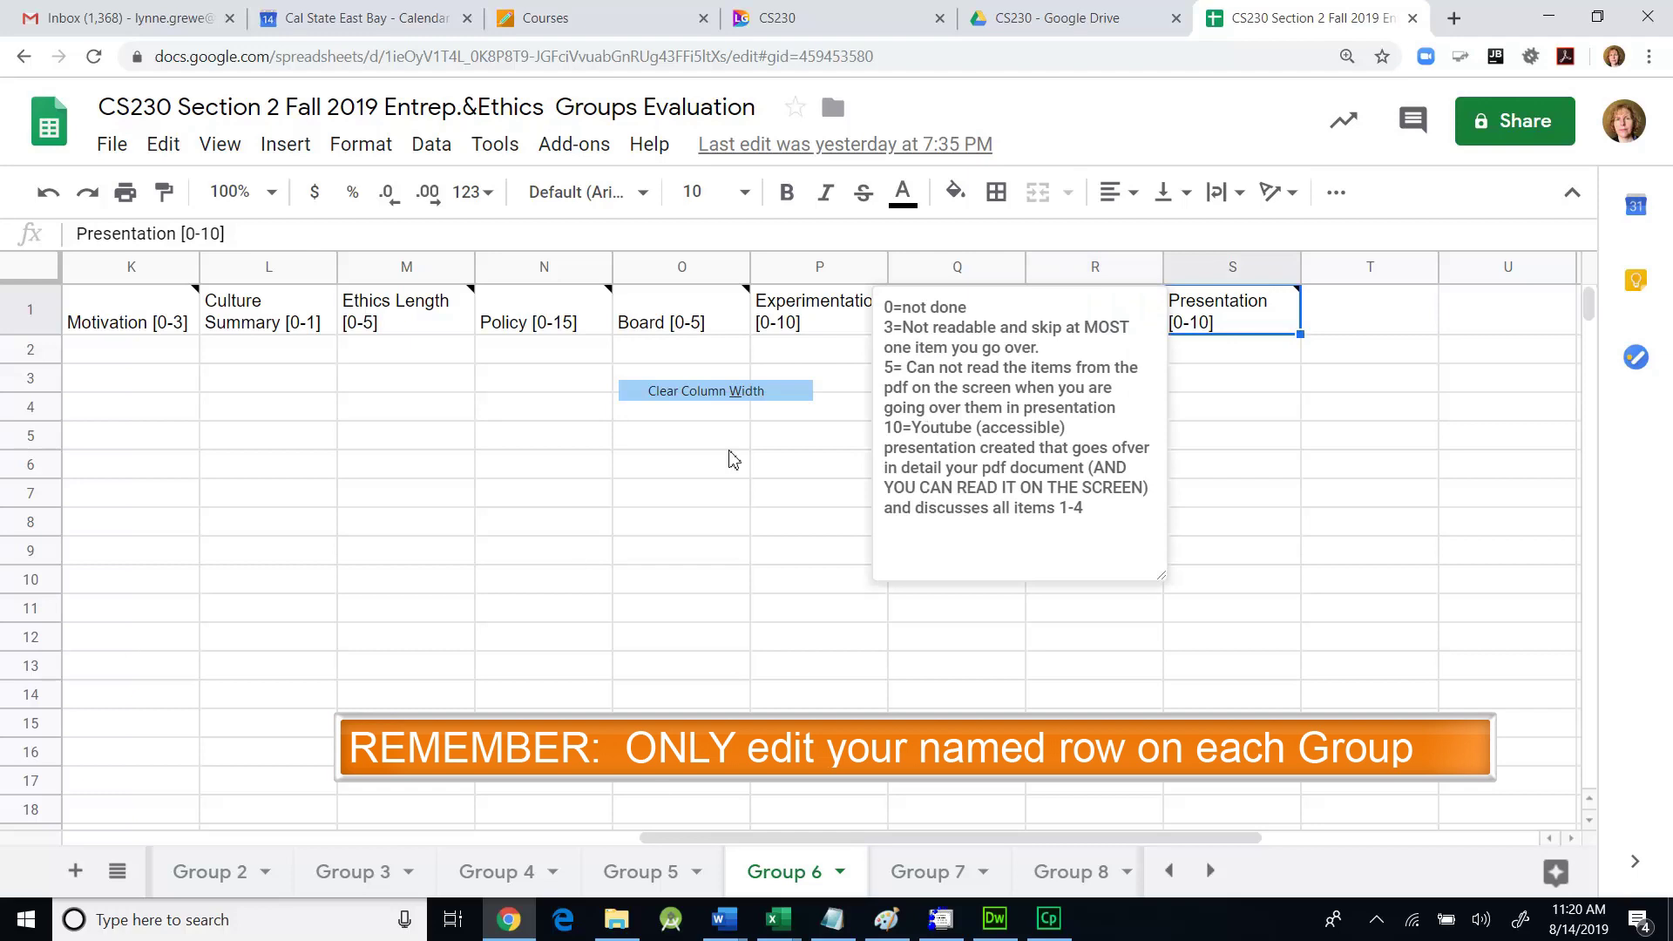
Page through the Group 2 to Group 8 evaluation sheets.
left_click(247, 876)
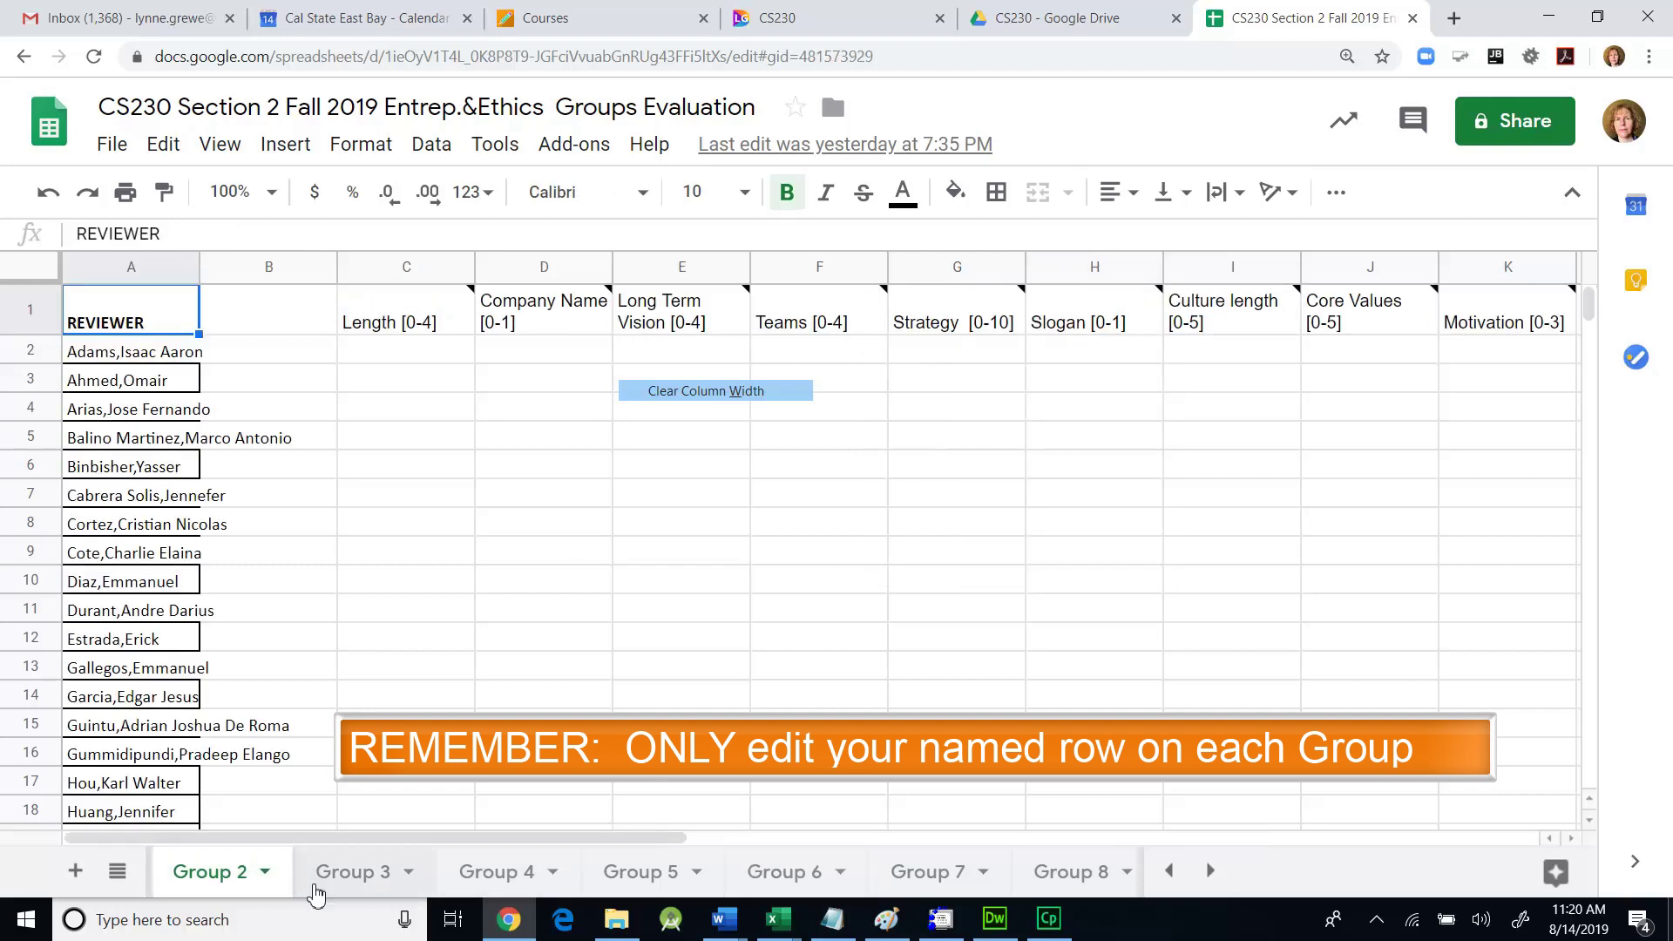
left_click(346, 874)
left_click(499, 878)
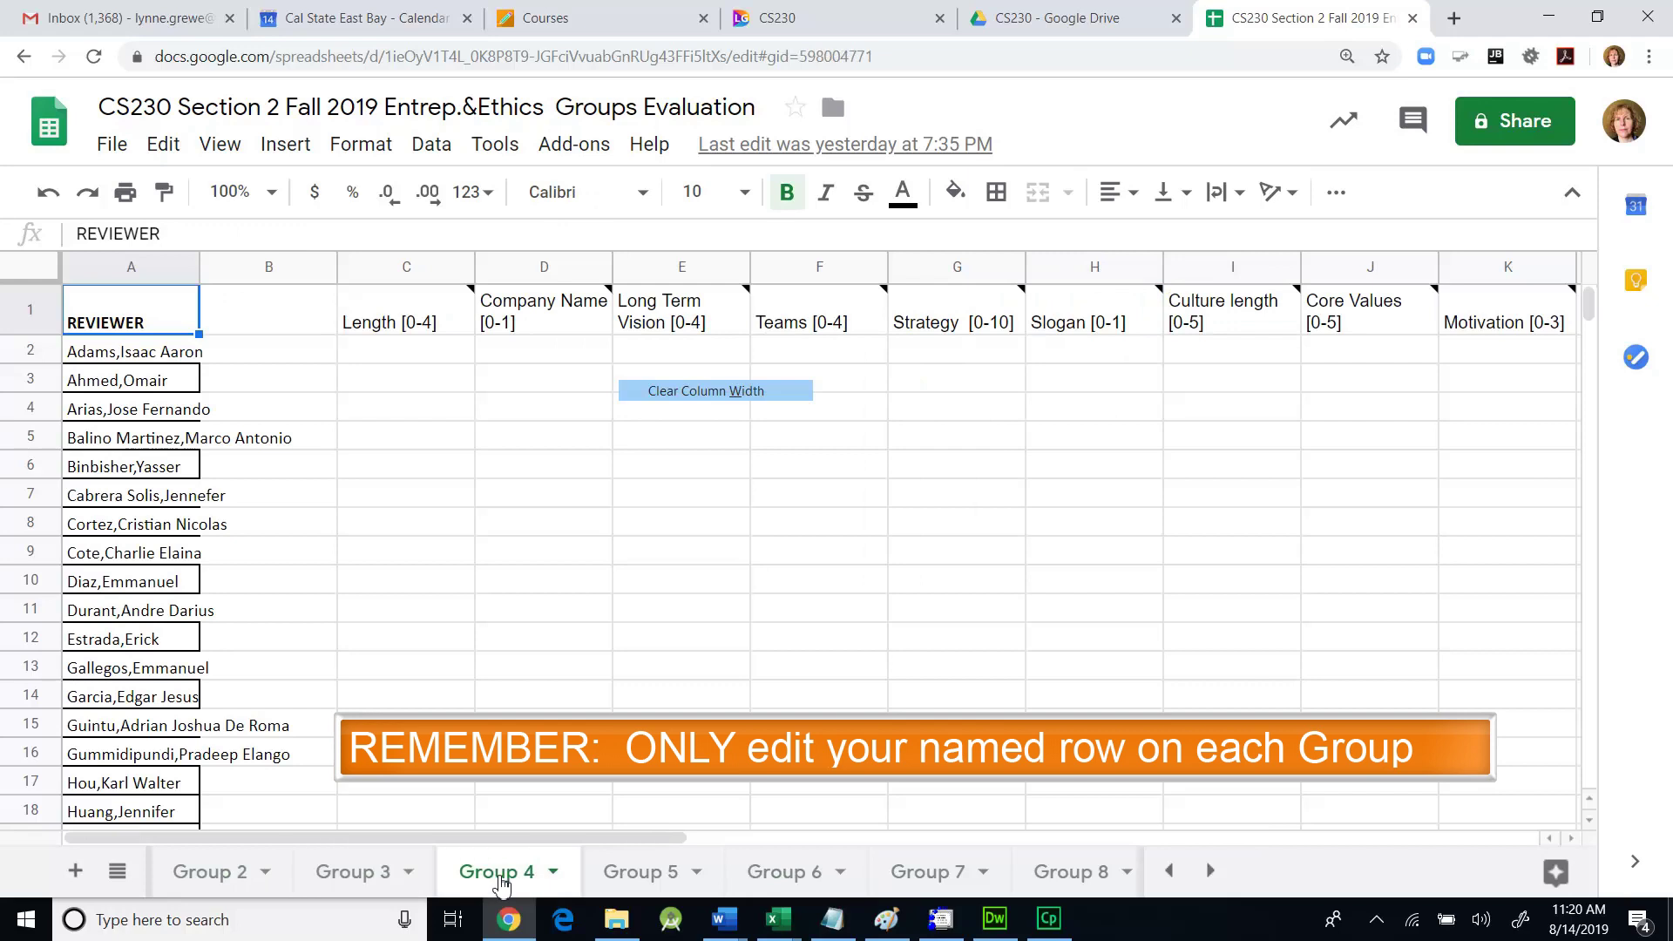
left_click(643, 878)
left_click(791, 875)
left_click(930, 889)
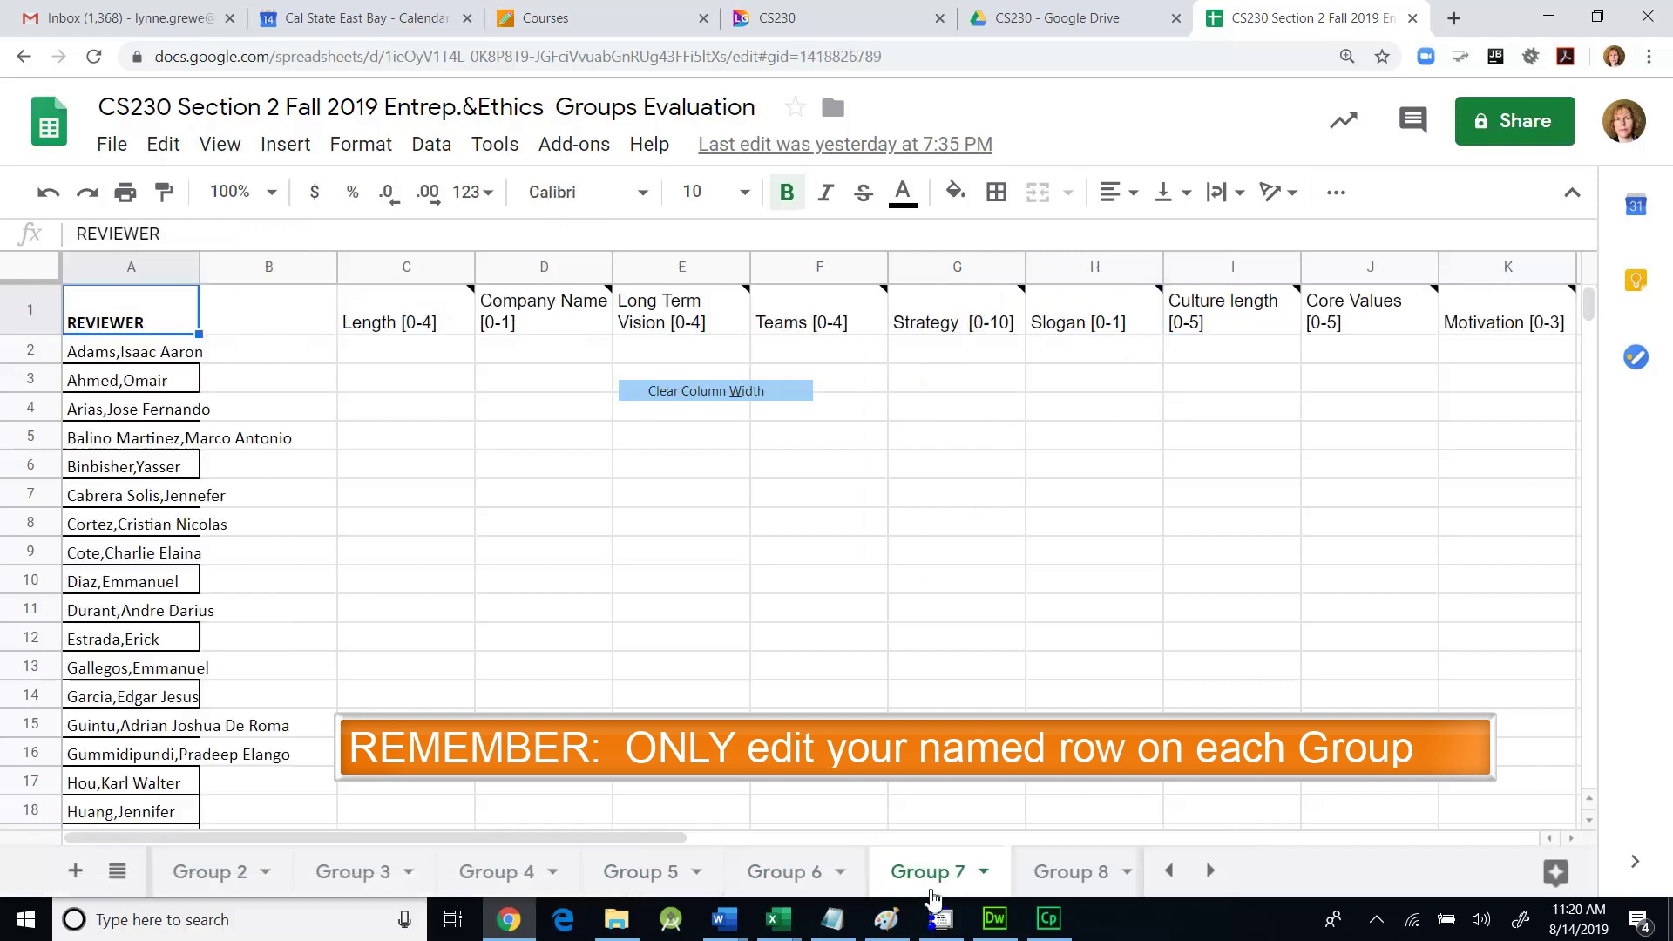
left_click(1070, 874)
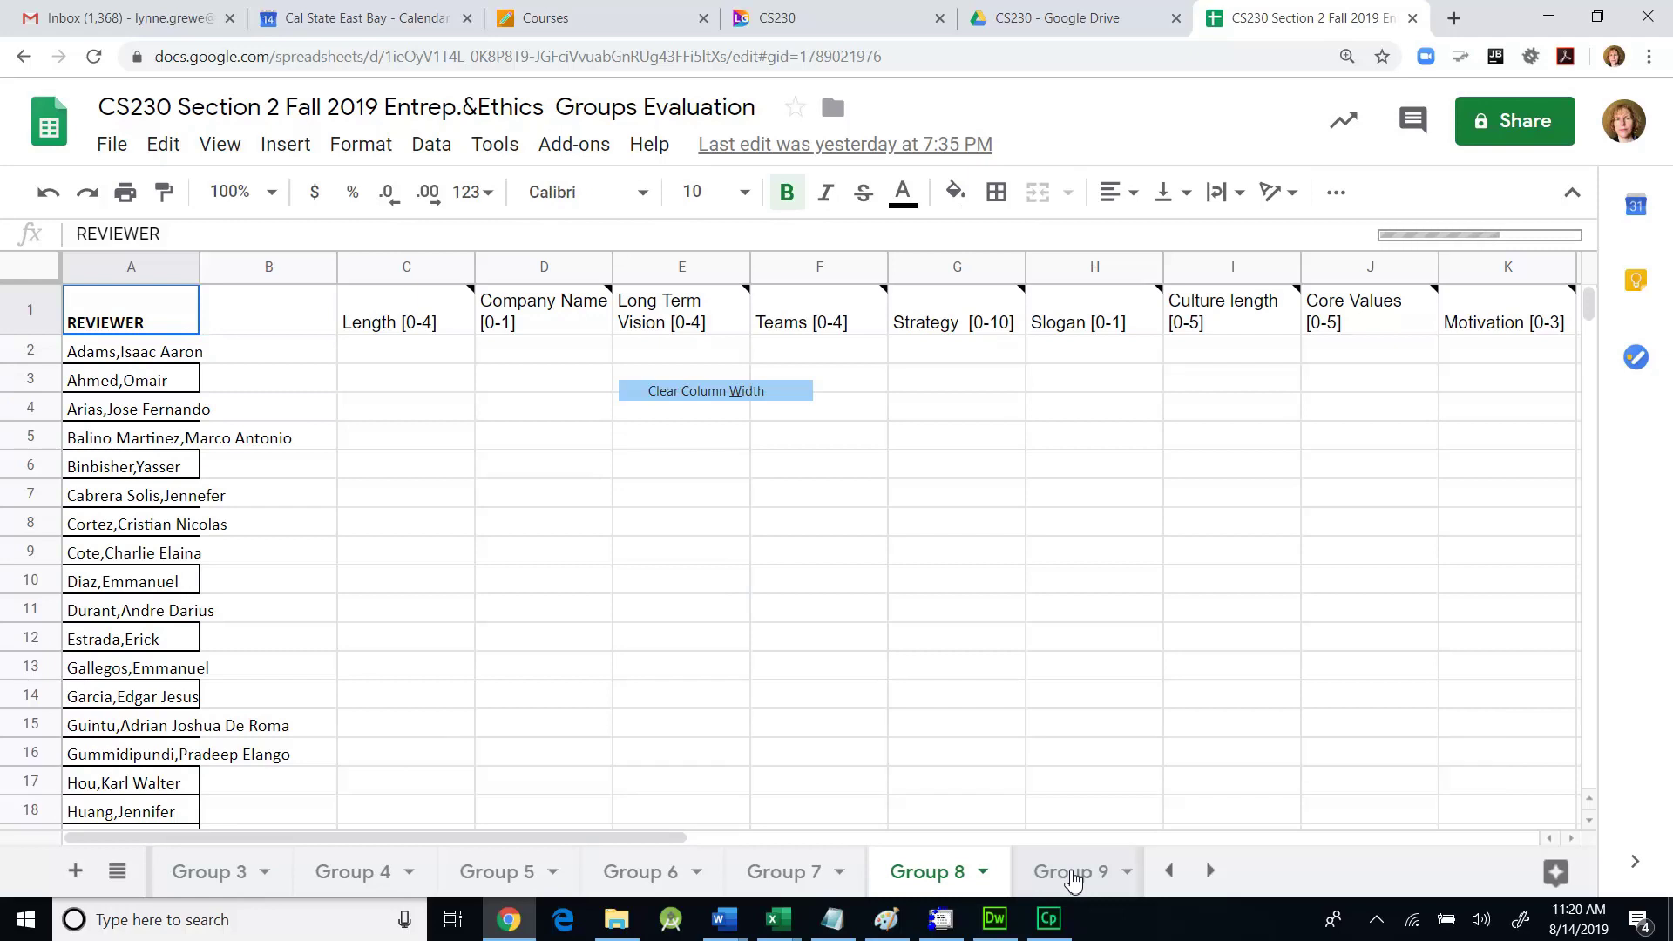
Open the Computing & Responsibility course from the Blackboard courses list.
left_click(603, 27)
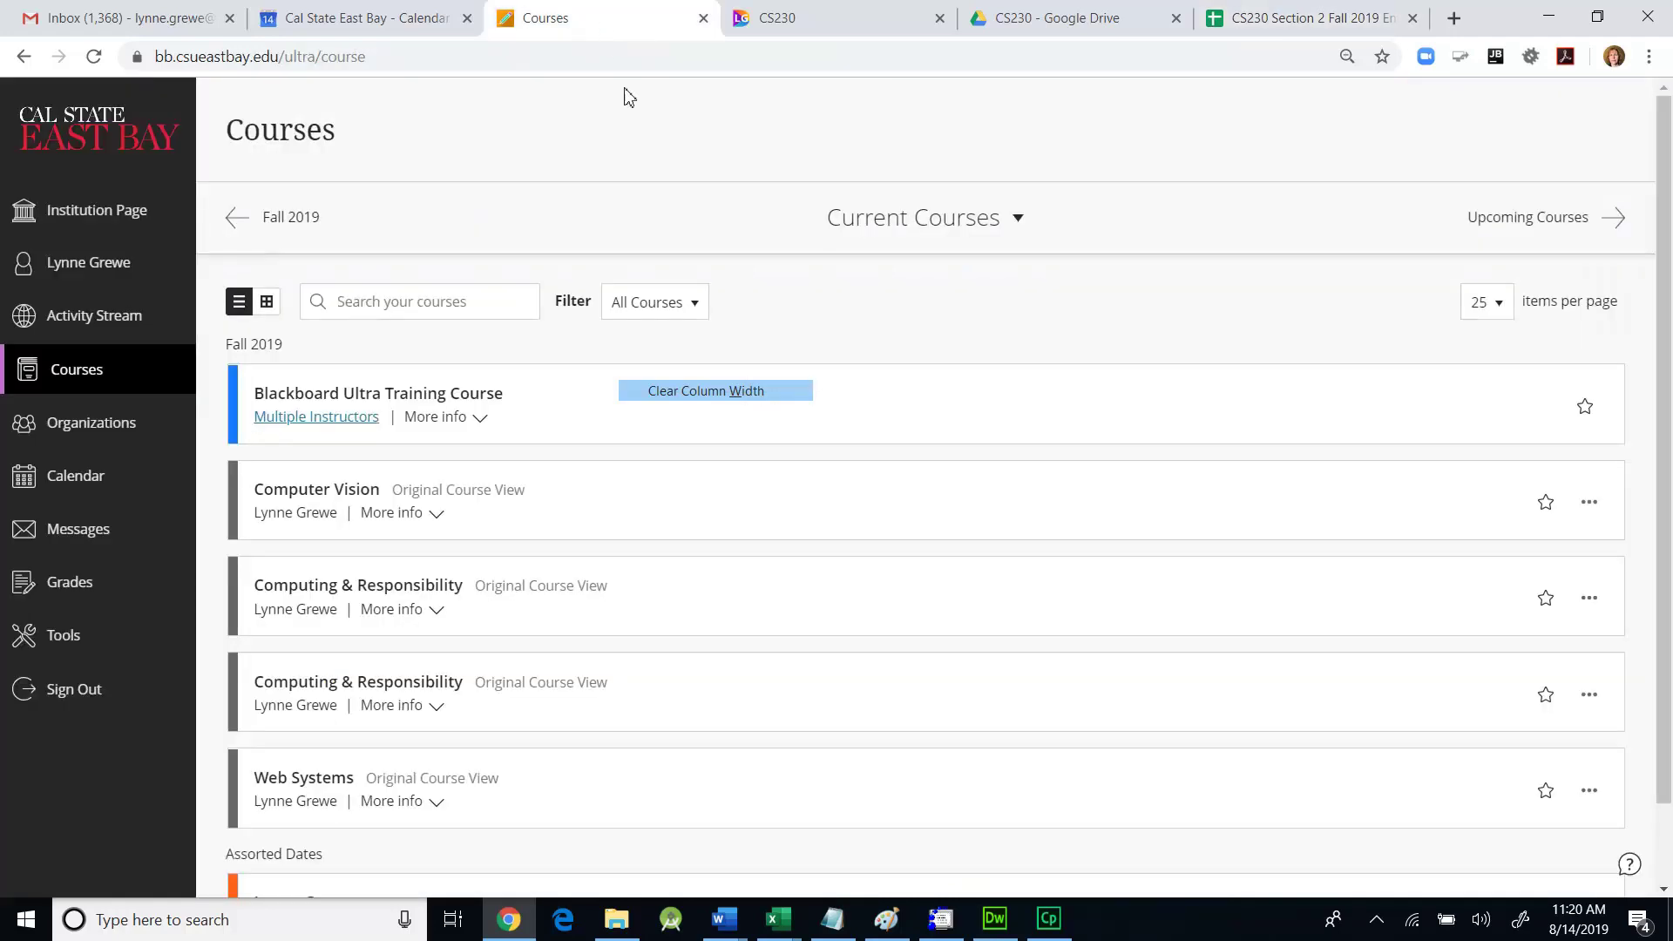
left_click(353, 592)
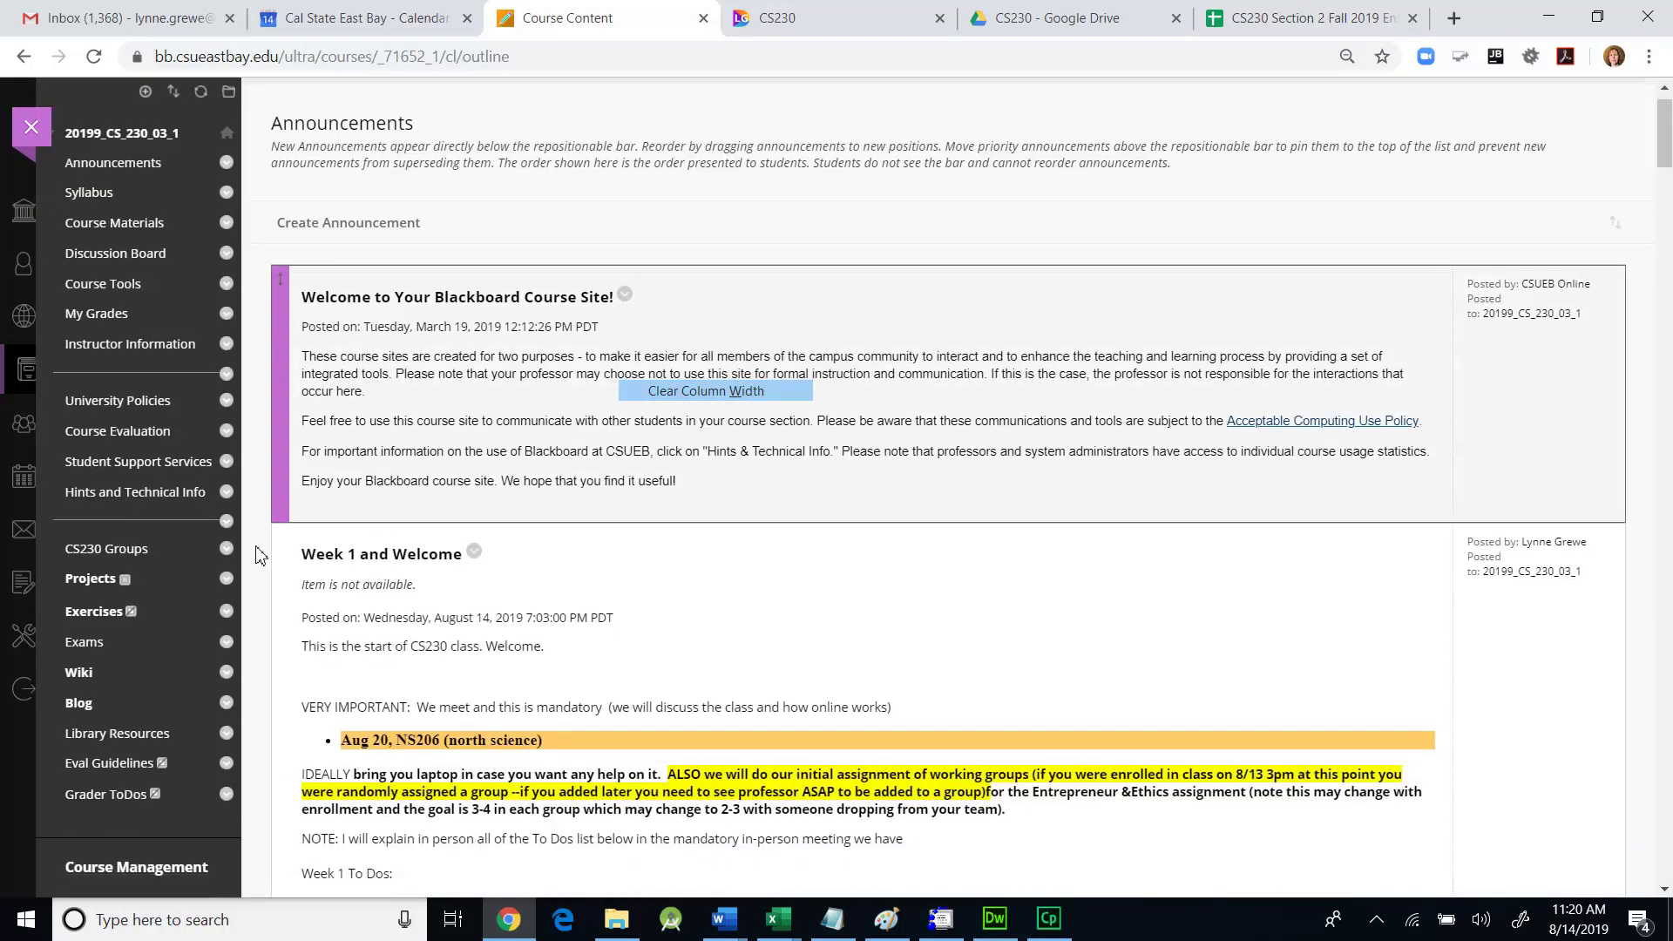
scroll(107, 682, "down", 3)
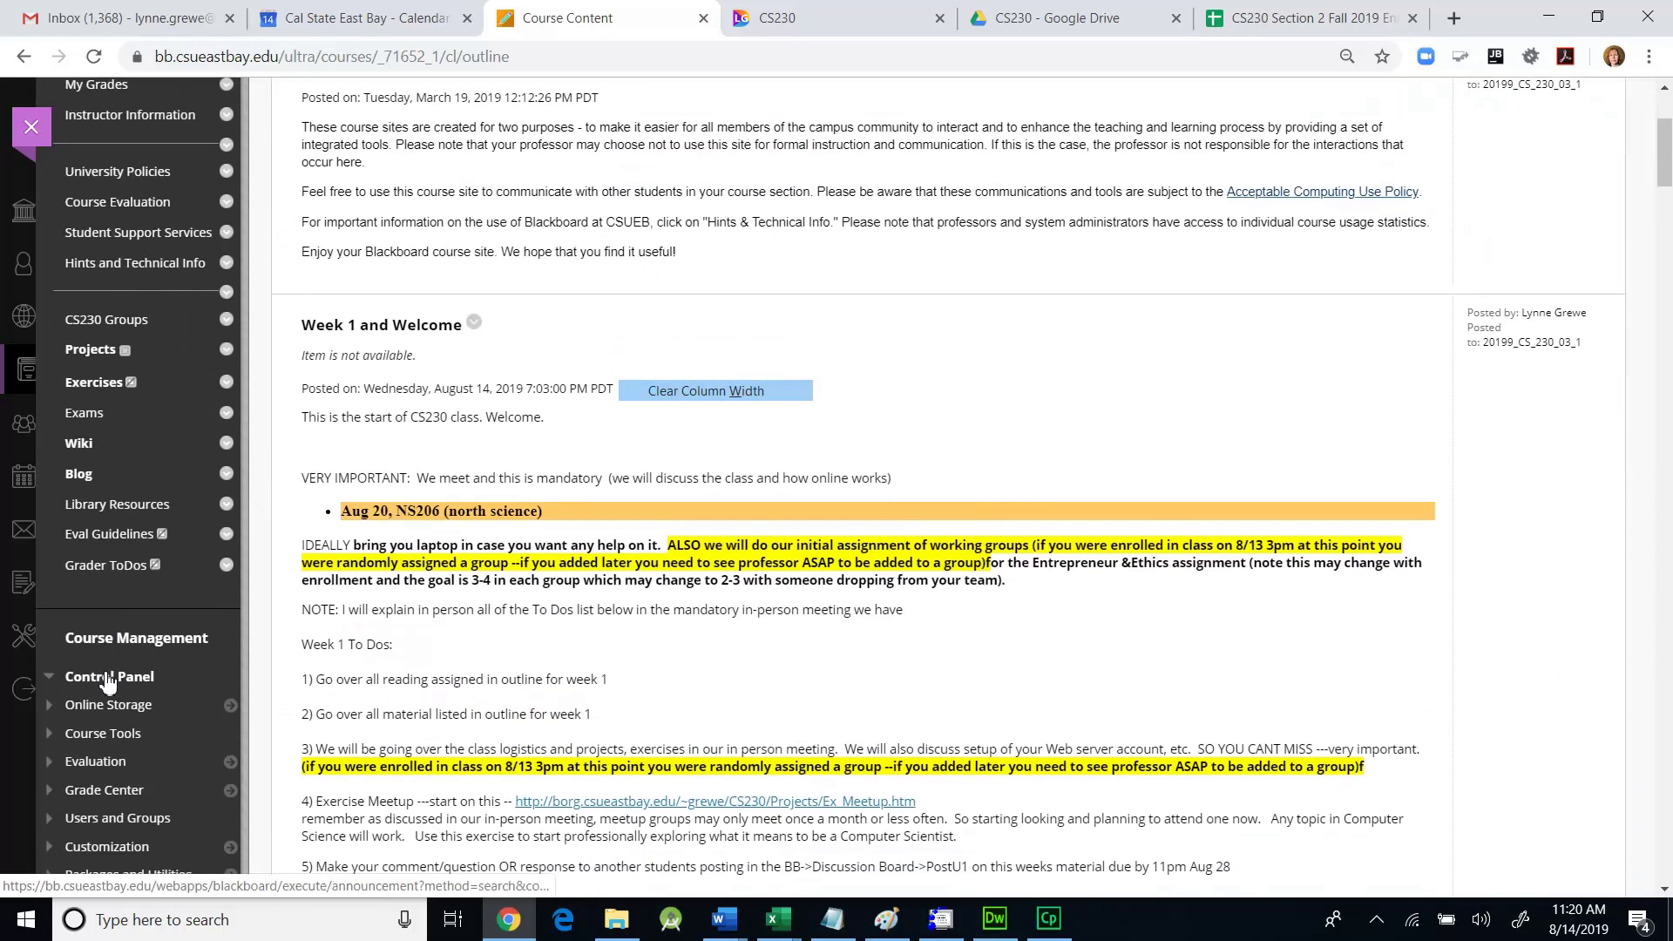
scroll(107, 682, "down", 3)
scroll(107, 679, "up", 2)
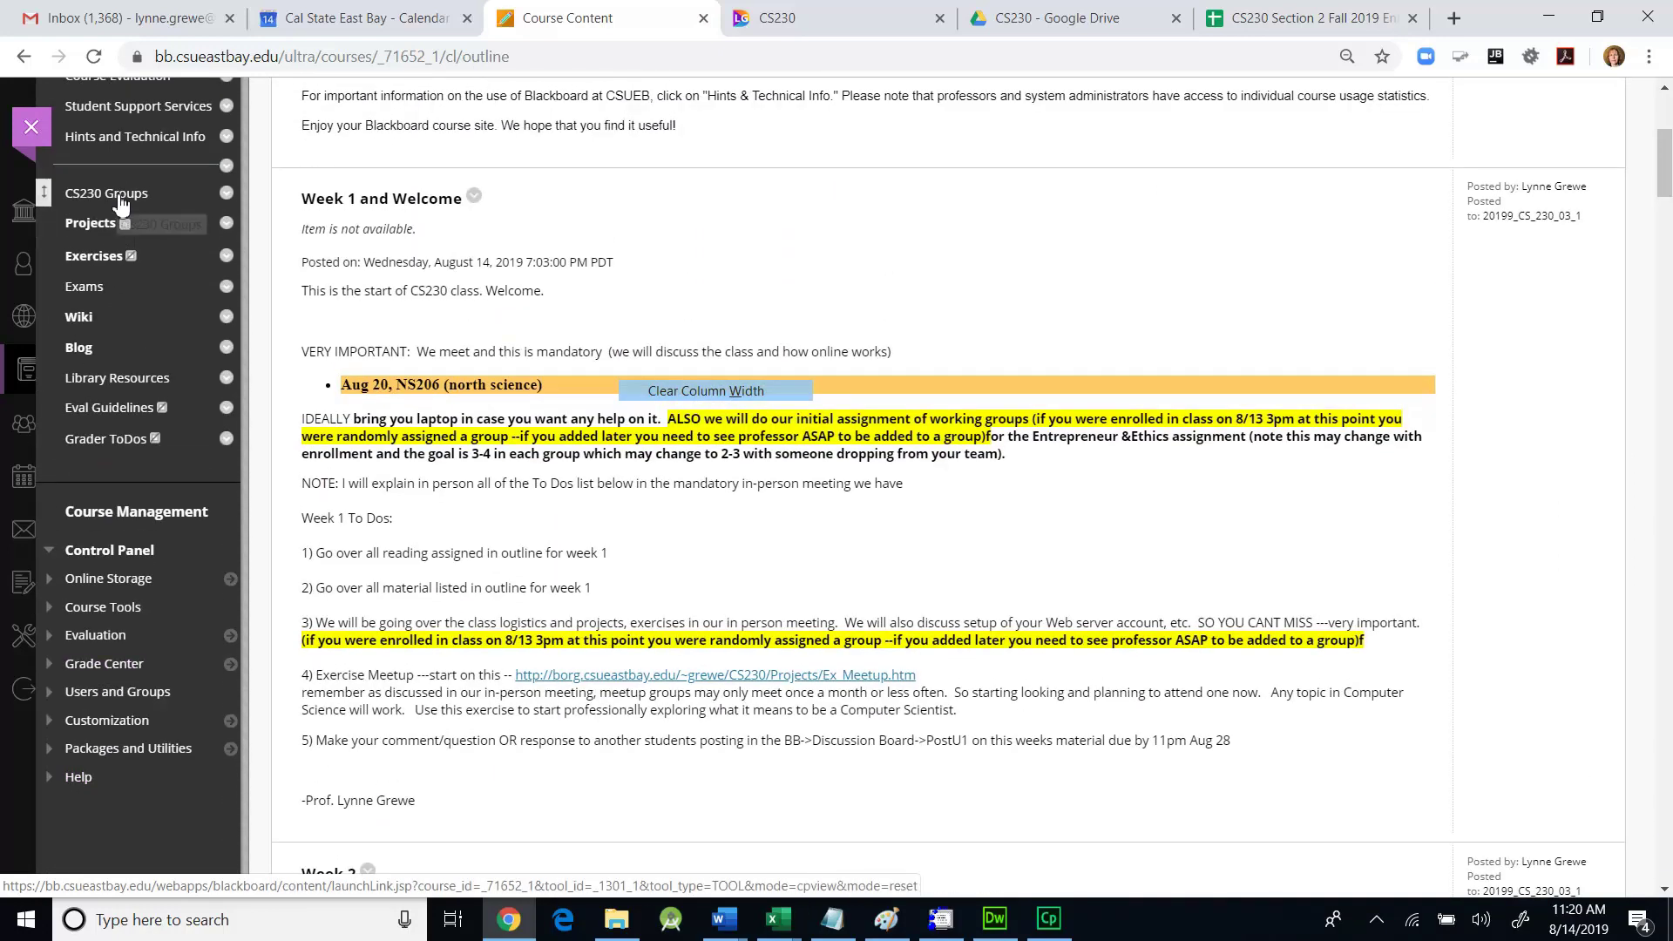
Review the CS230 Groups 1–10 list, then open the course Discussion Board.
left_click(120, 195)
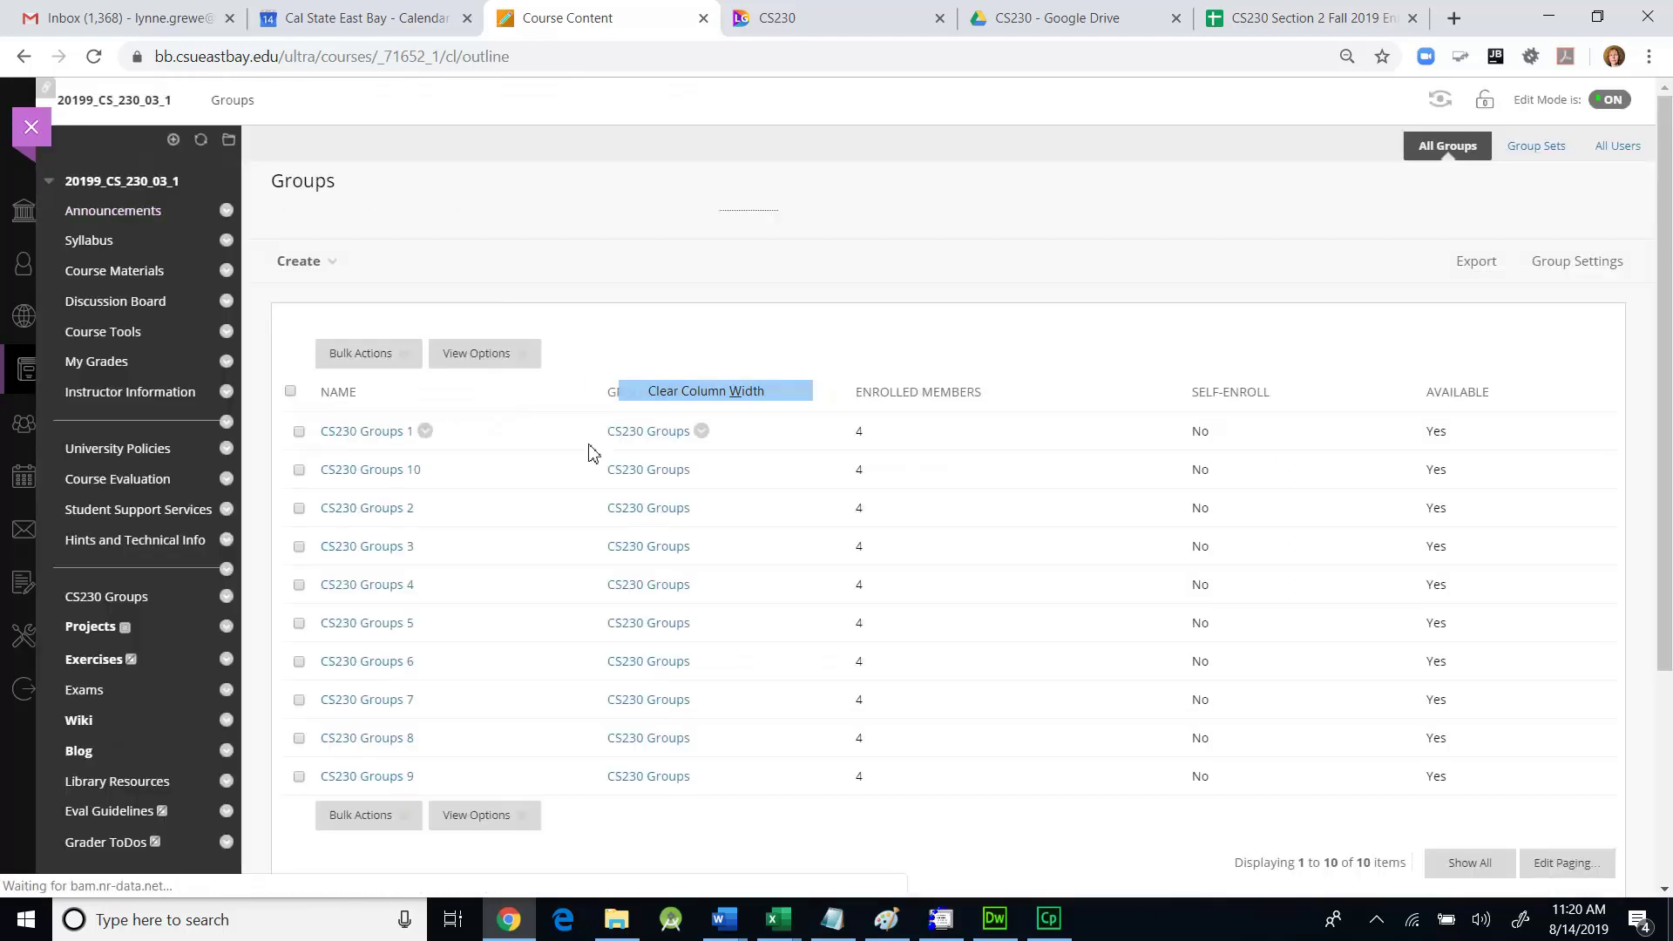
left_click(479, 357)
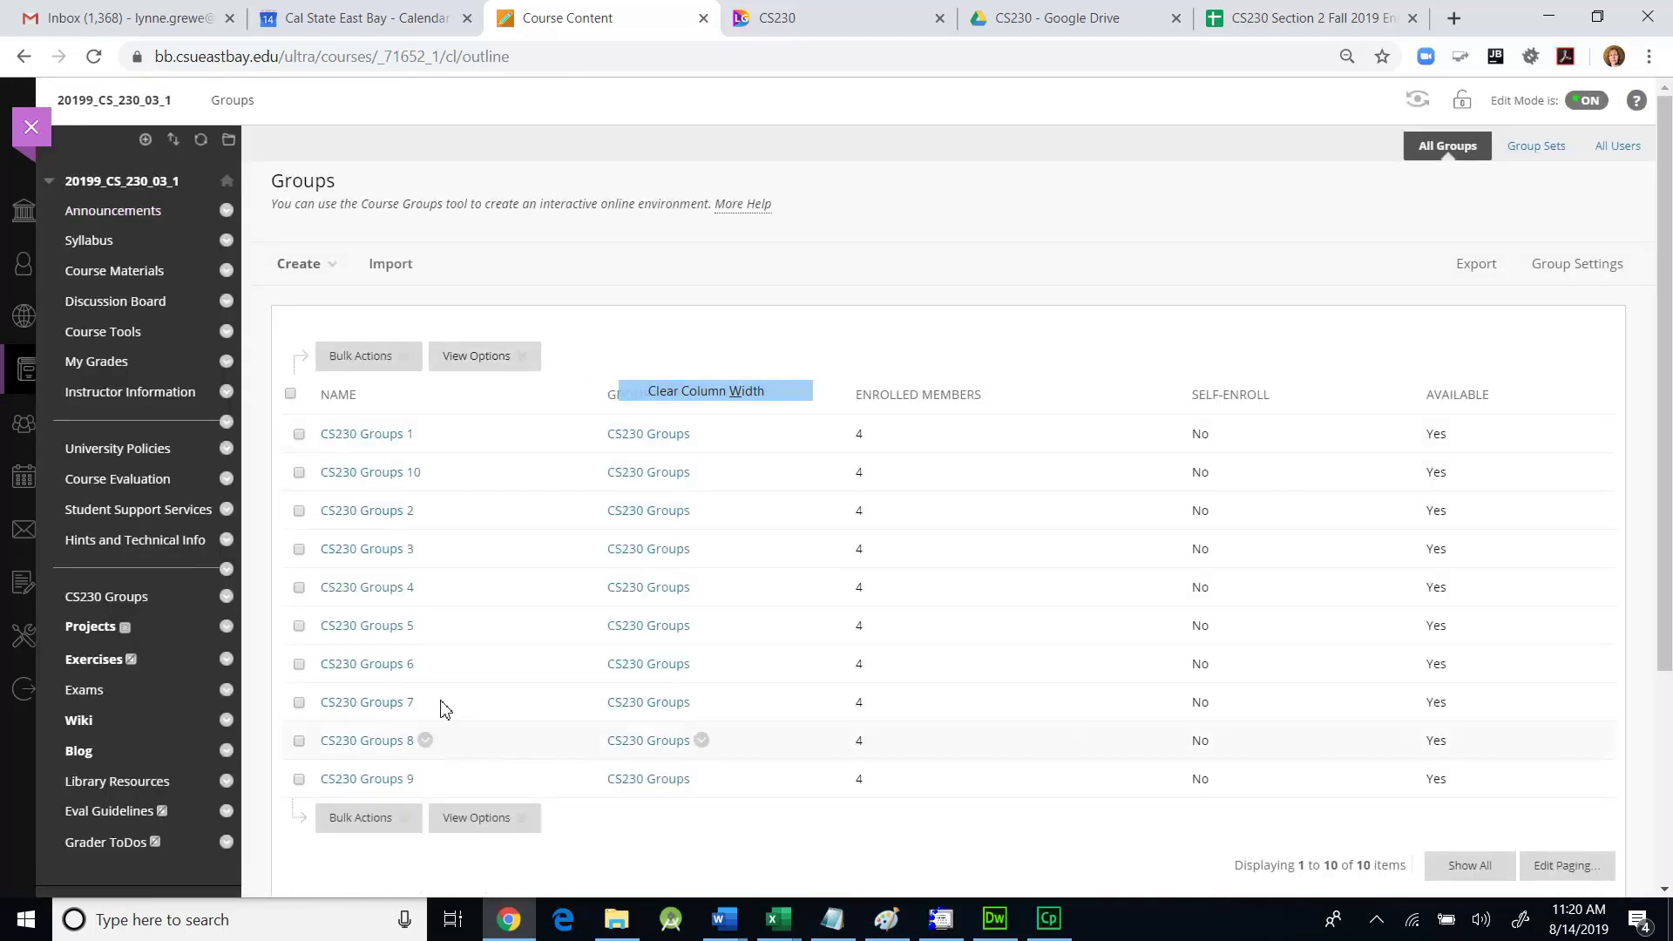
left_click(598, 477)
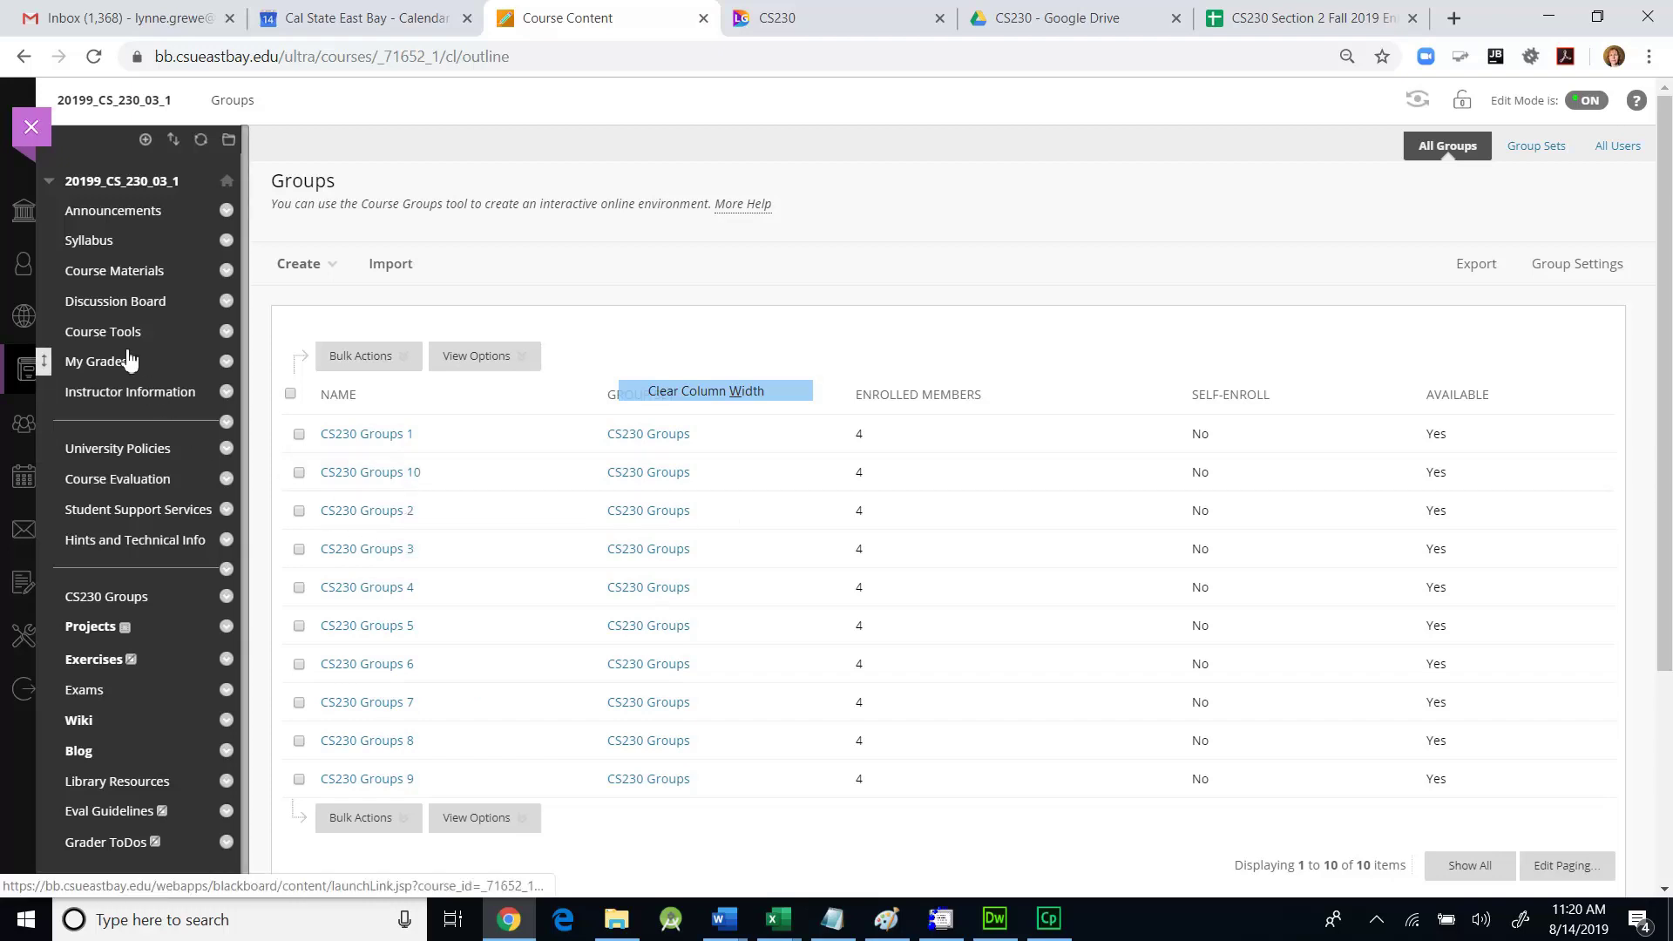
left_click(149, 307)
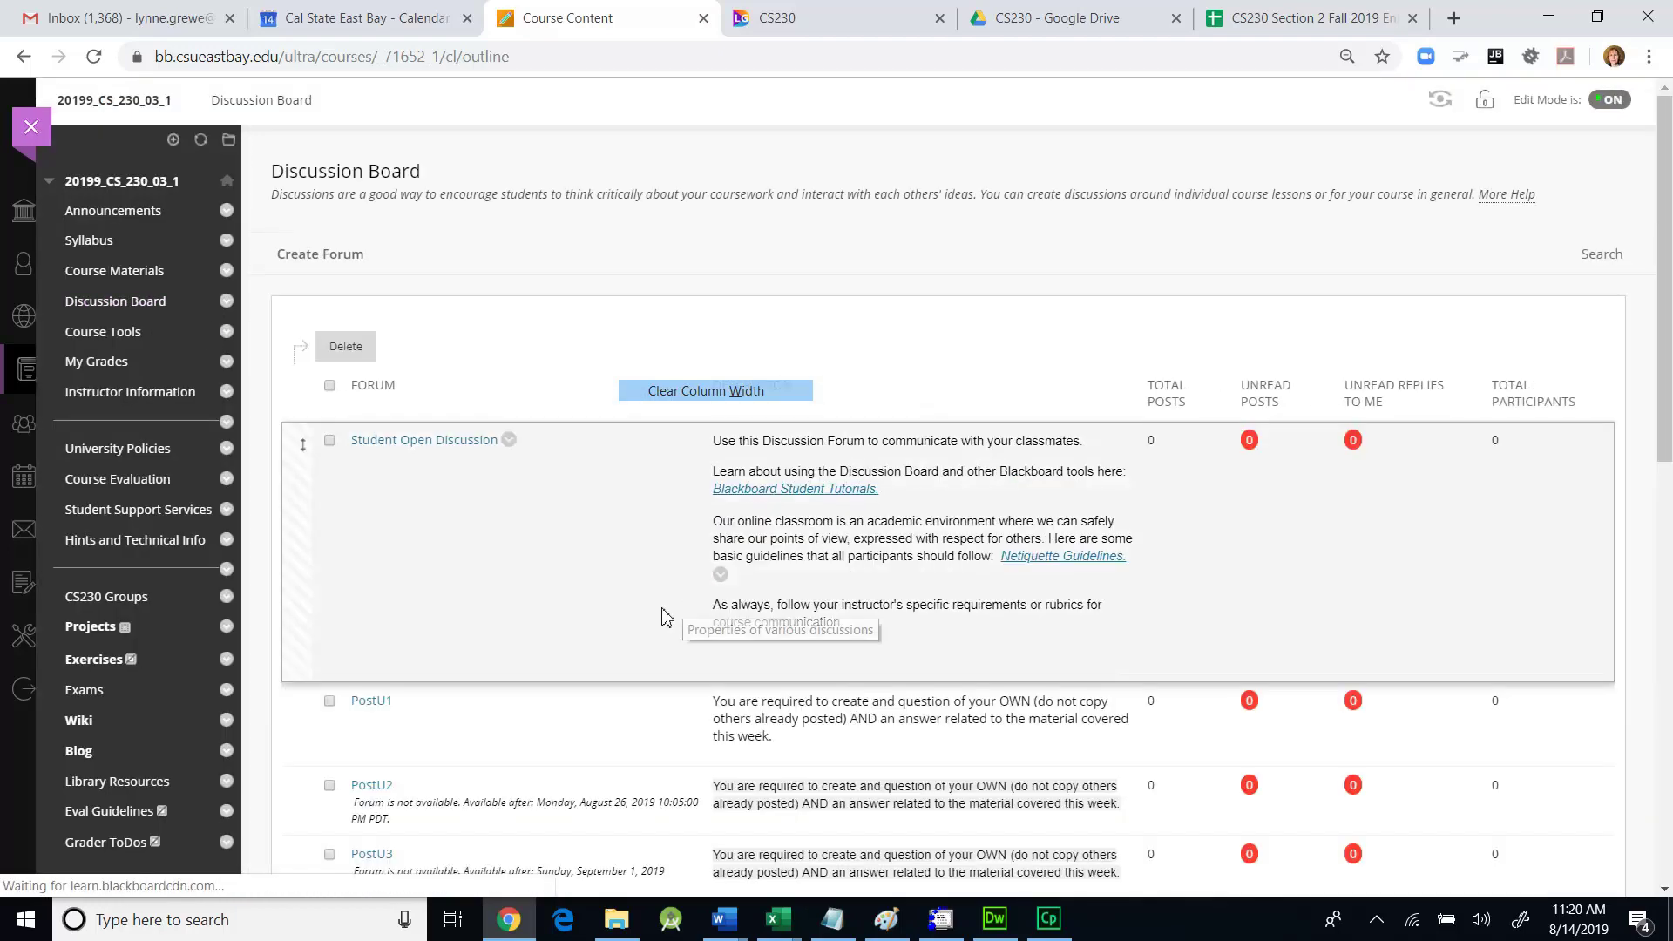
Check the Entrepreneur&Ethics Submission forum (no posts yet) and return to the Groups Evaluation spreadsheet.
scroll(559, 628, "down", 10)
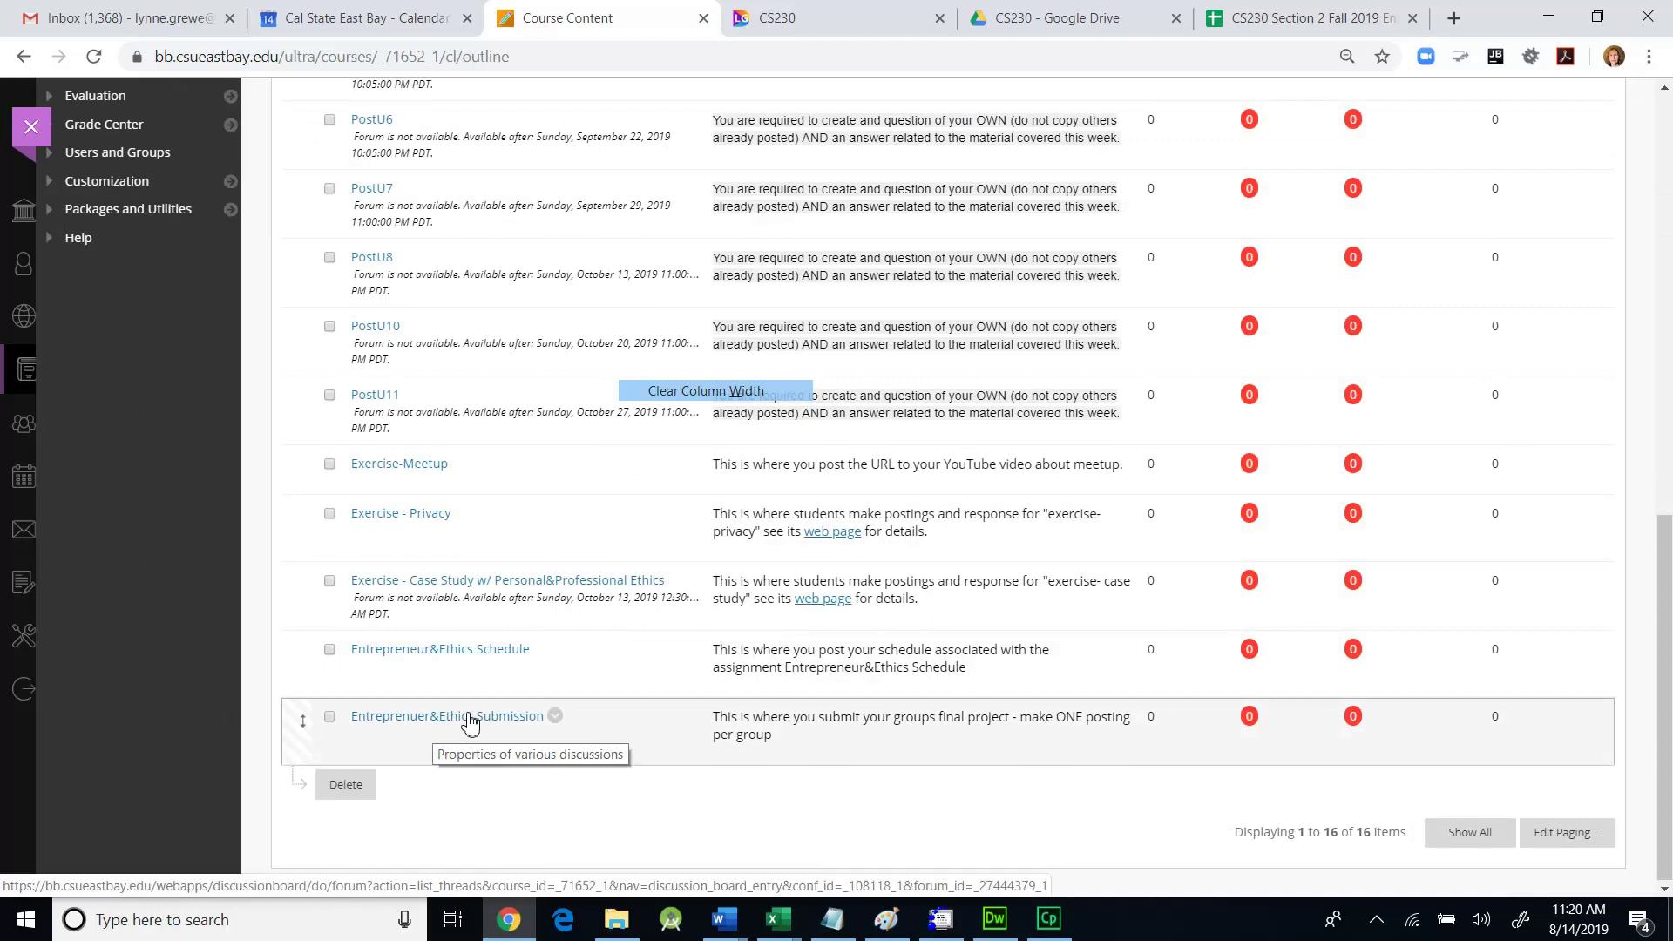
left_click(469, 719)
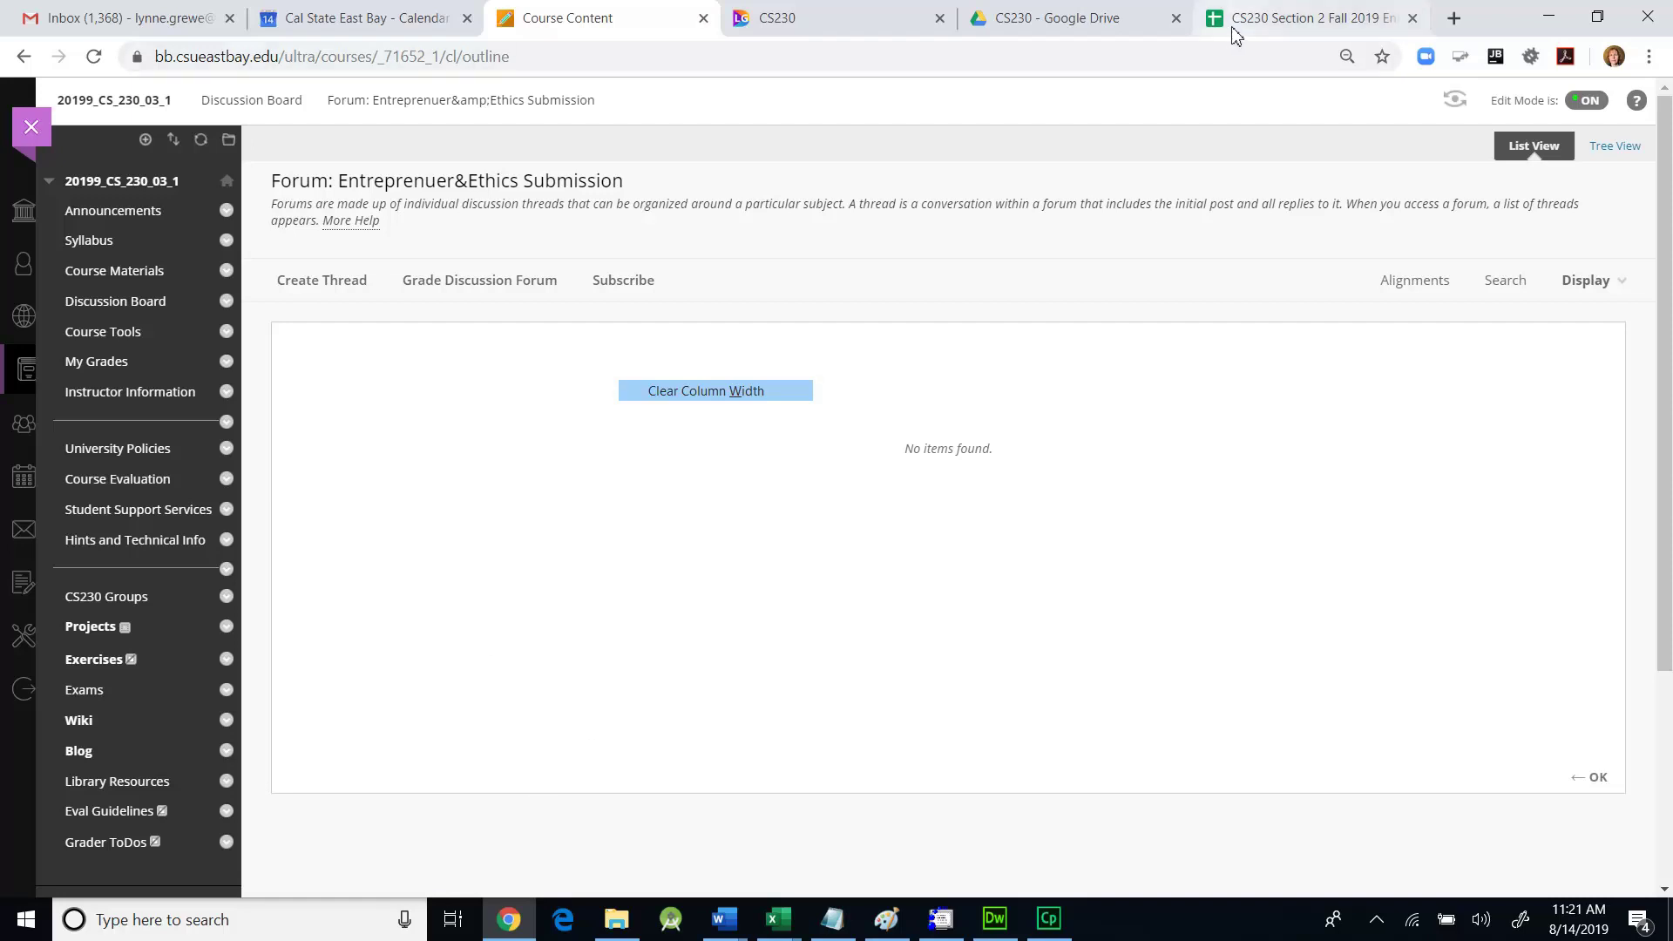
left_click(1258, 19)
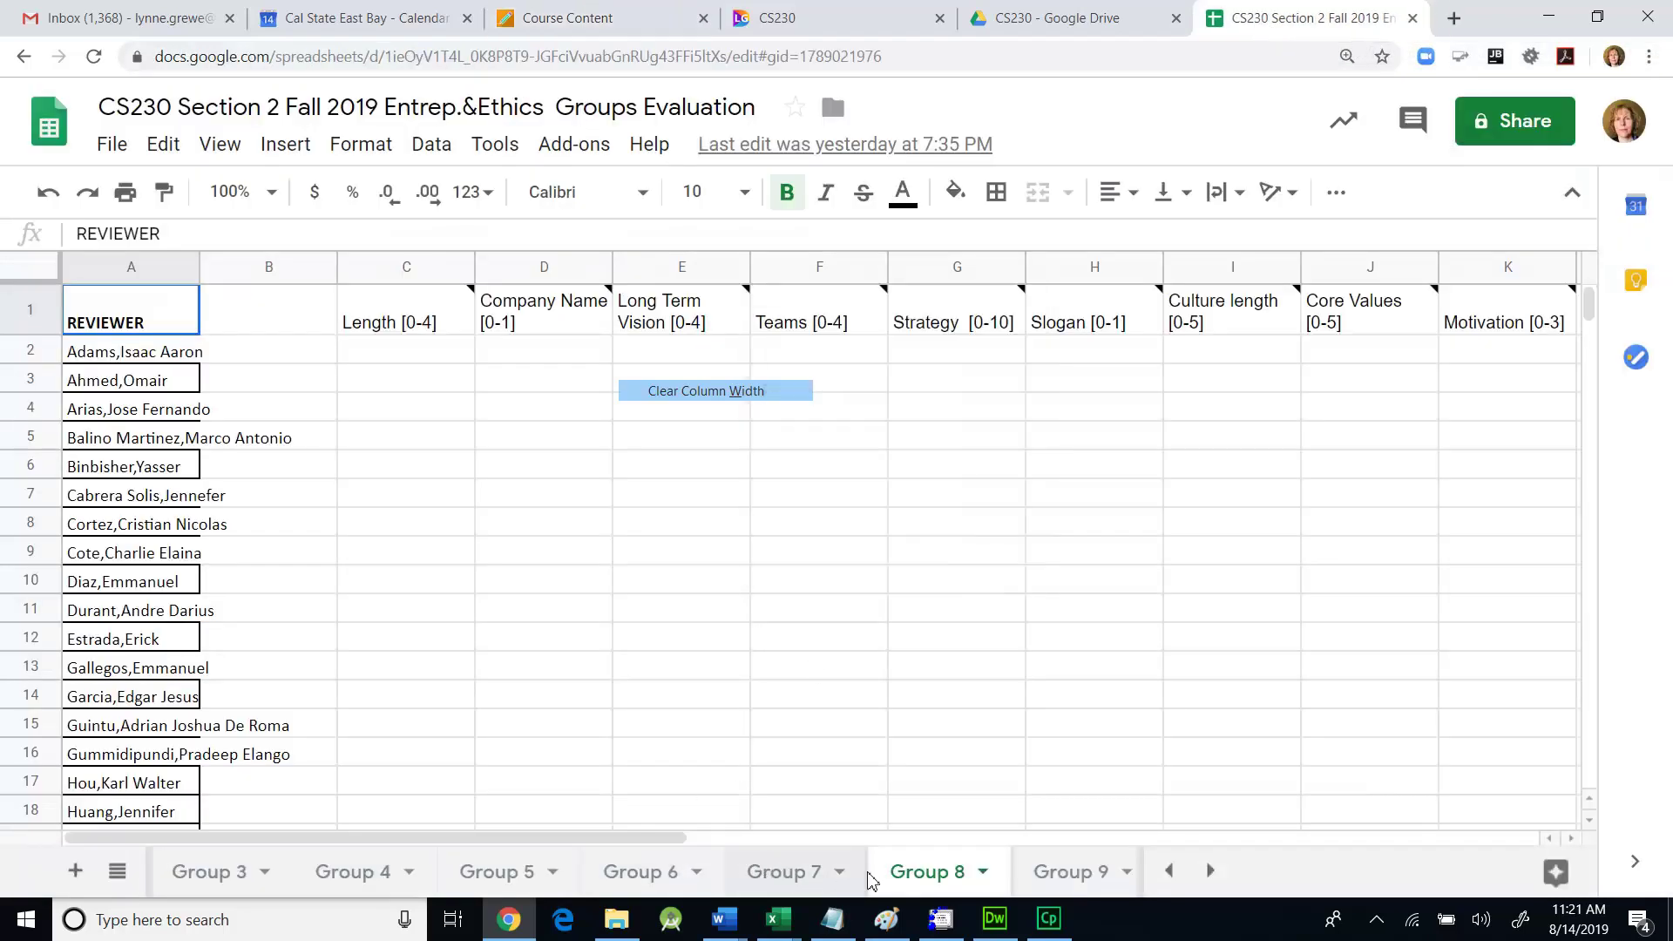